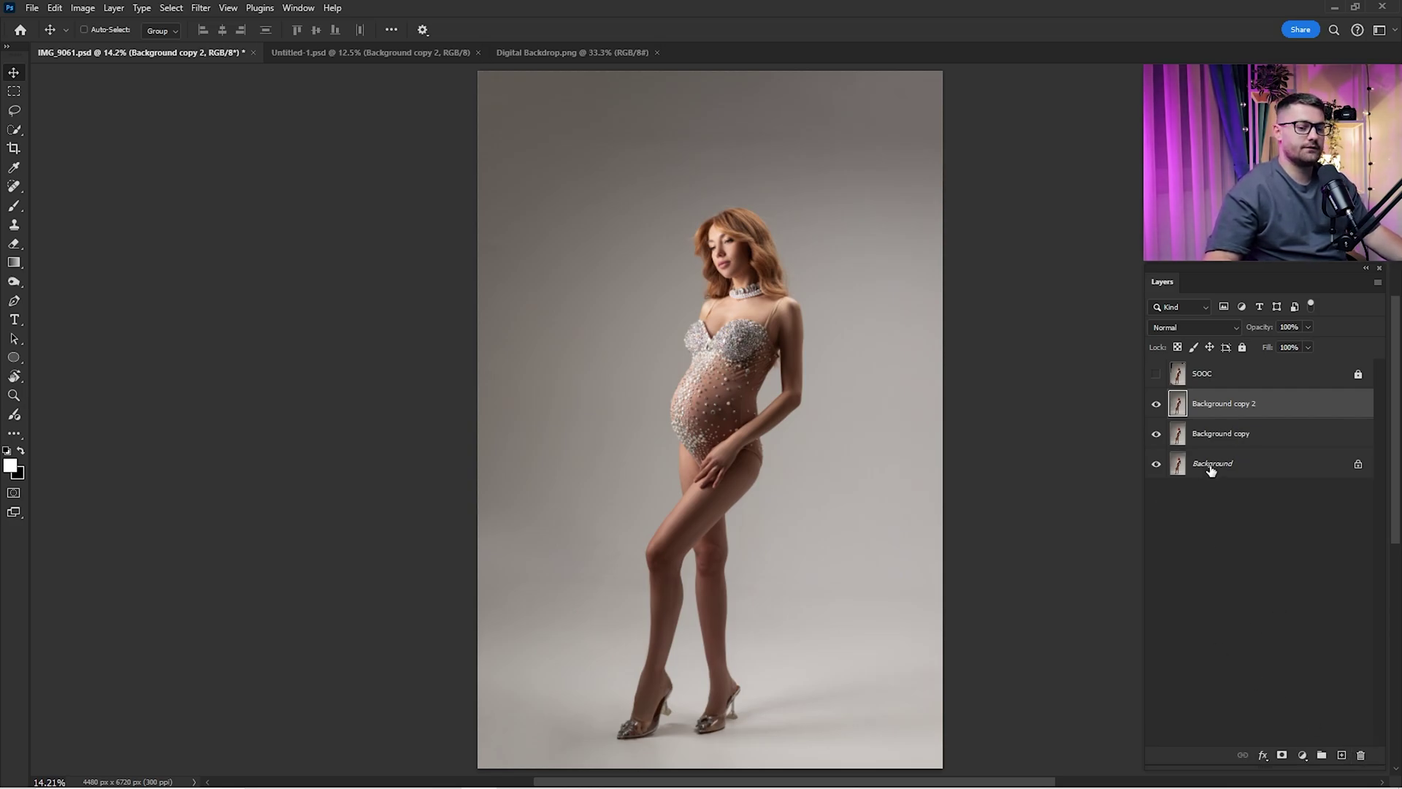
Step: Enable the Contextual Task Bar, select the woman as the subject with it, and open that selection in Select and Mask
left_click(298, 8)
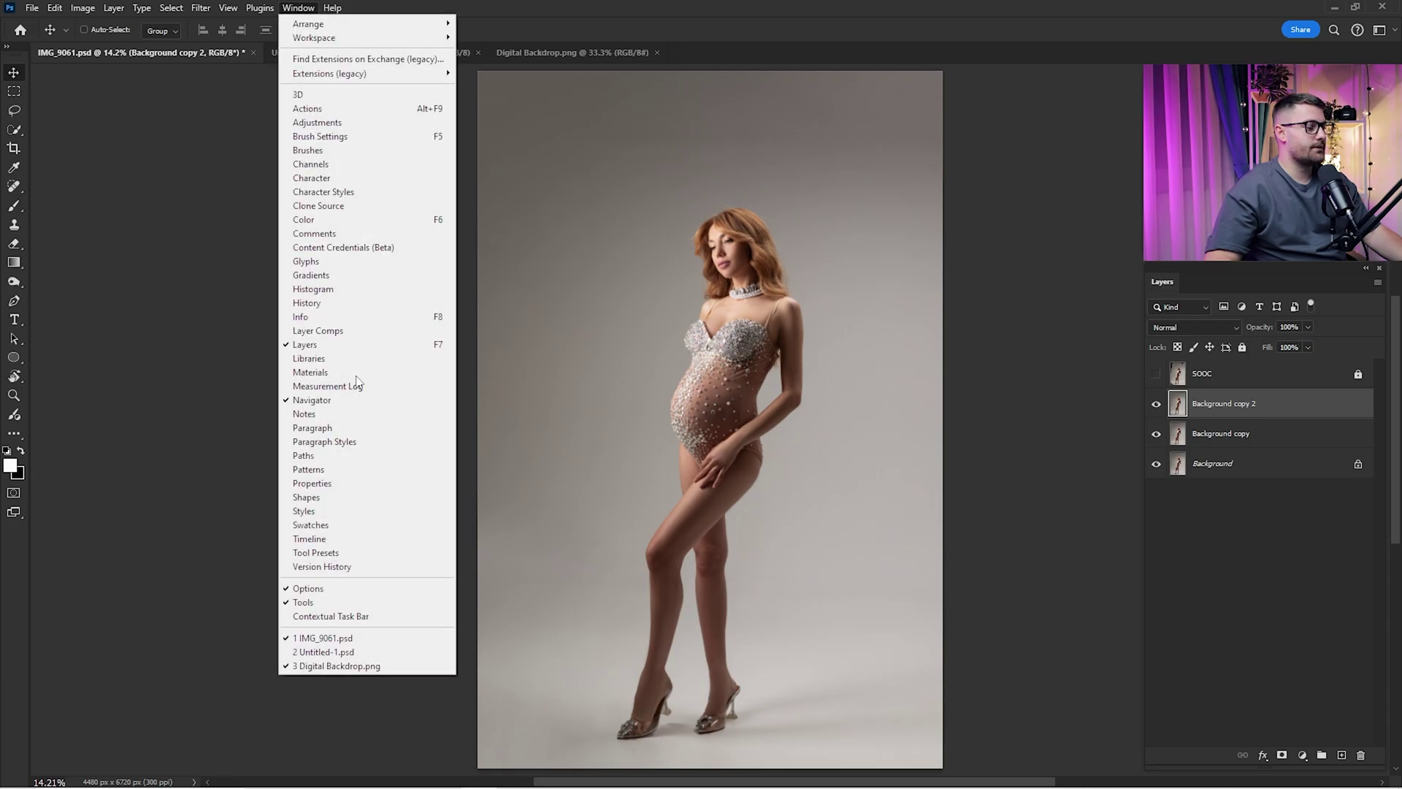
left_click(308, 617)
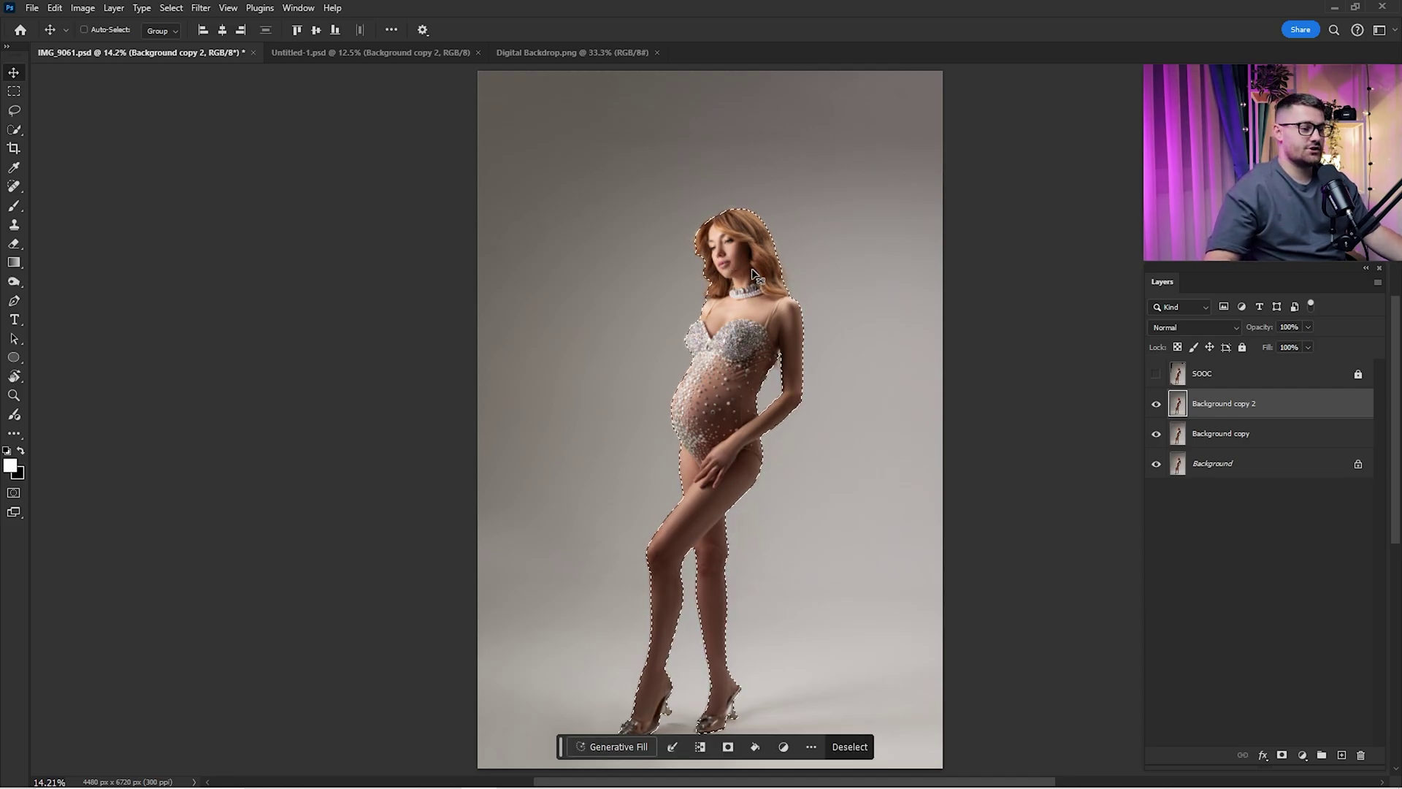
left_click(14, 109)
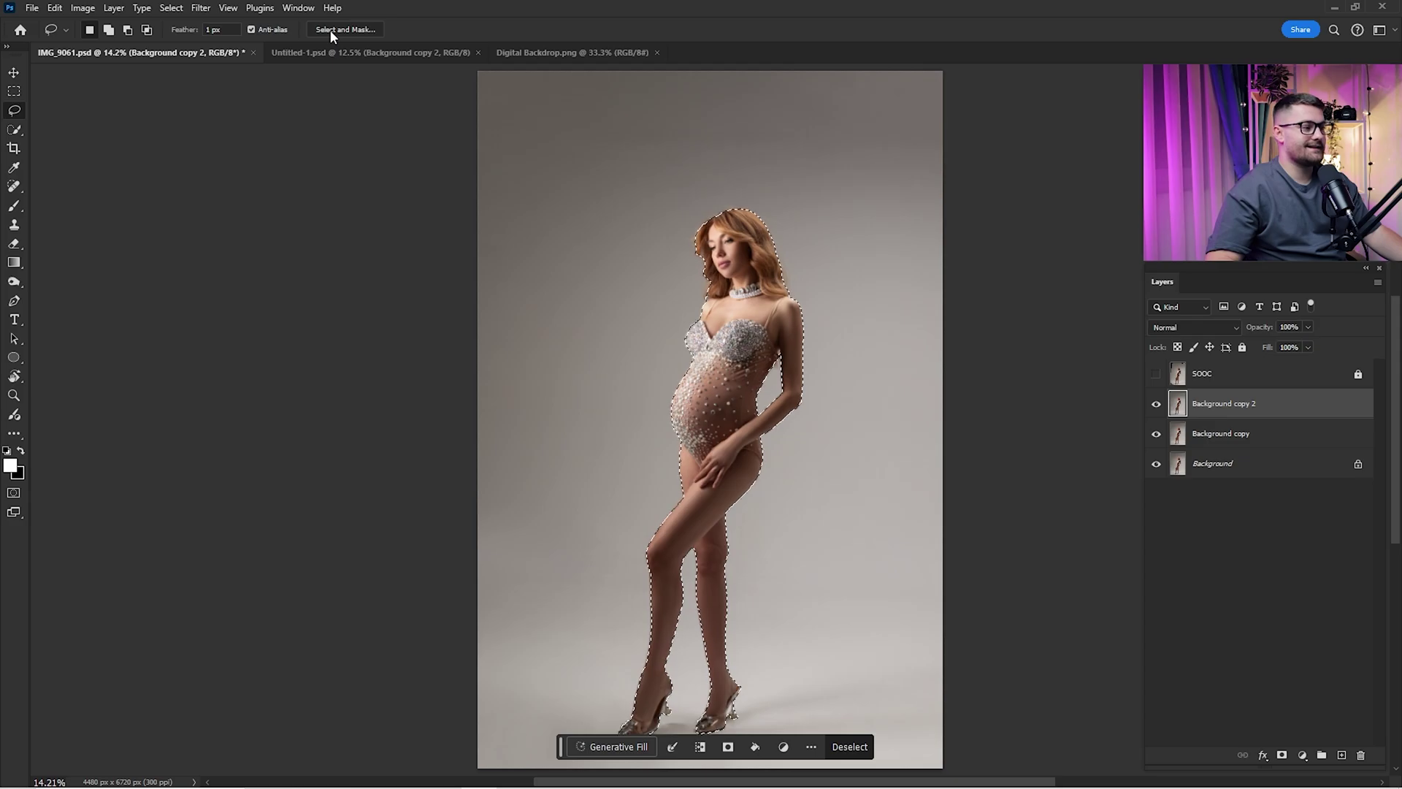
left_click(330, 29)
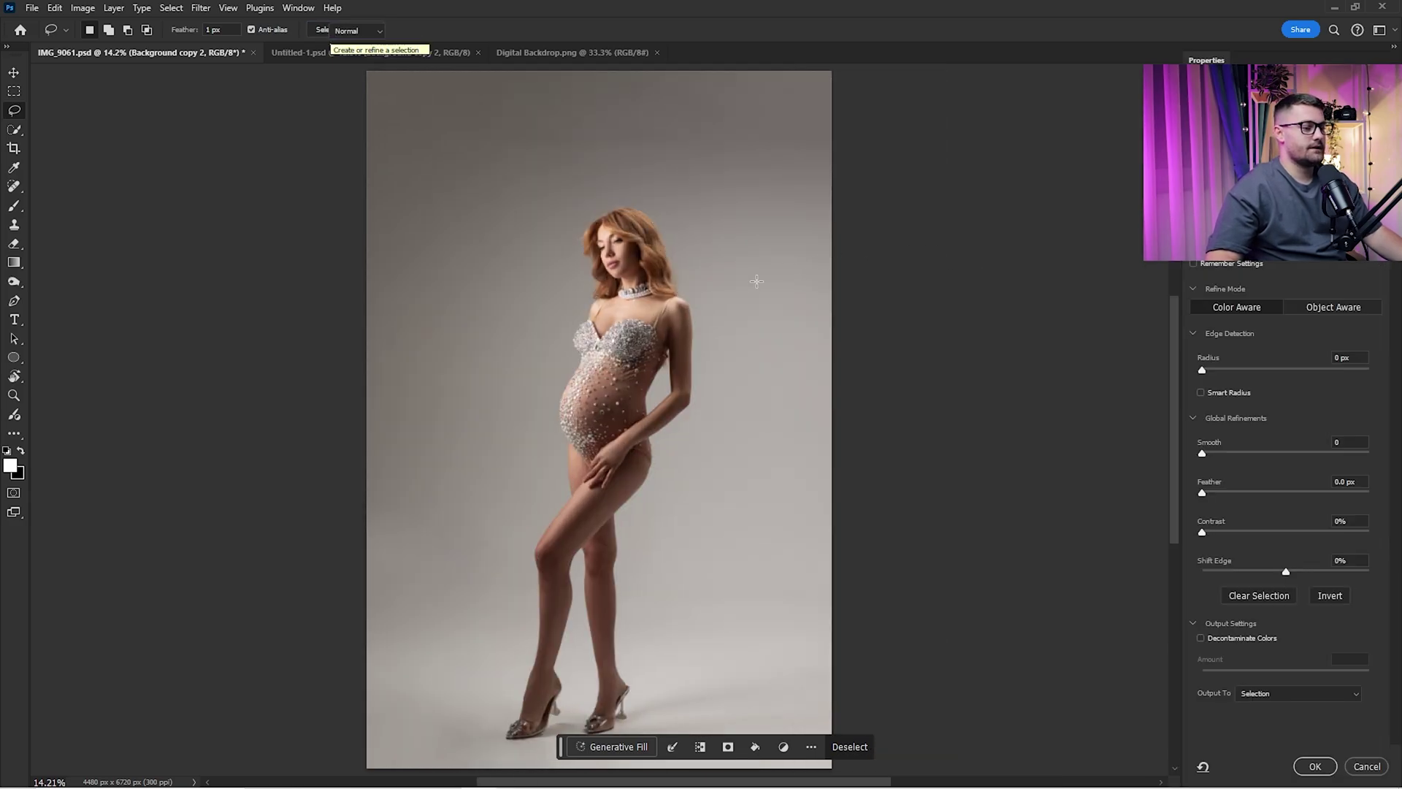
Step: Paint a band of background around the woman's hair into the selection with the Brush tool at size 150
key("z")
left_click_drag(615, 224, 681, 260)
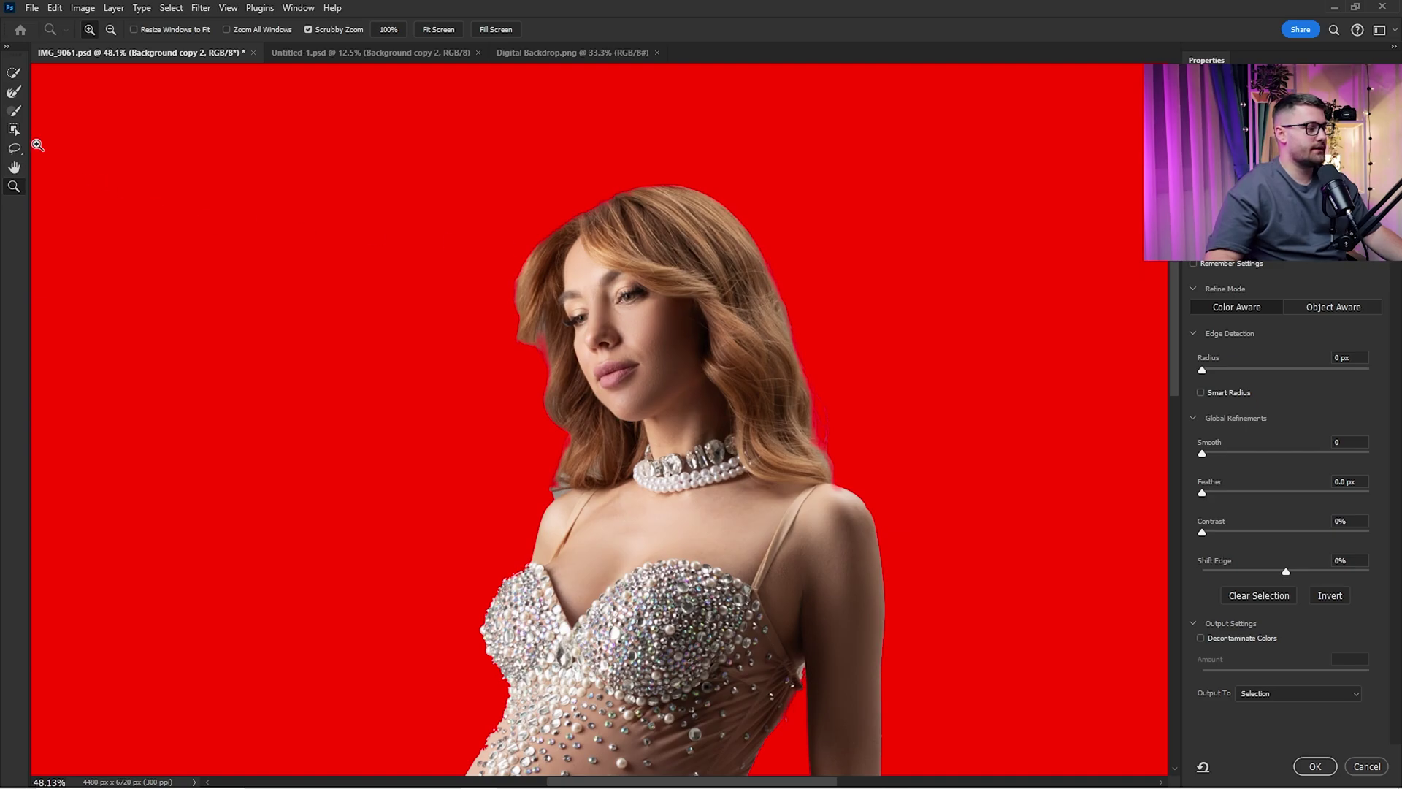
left_click(14, 110)
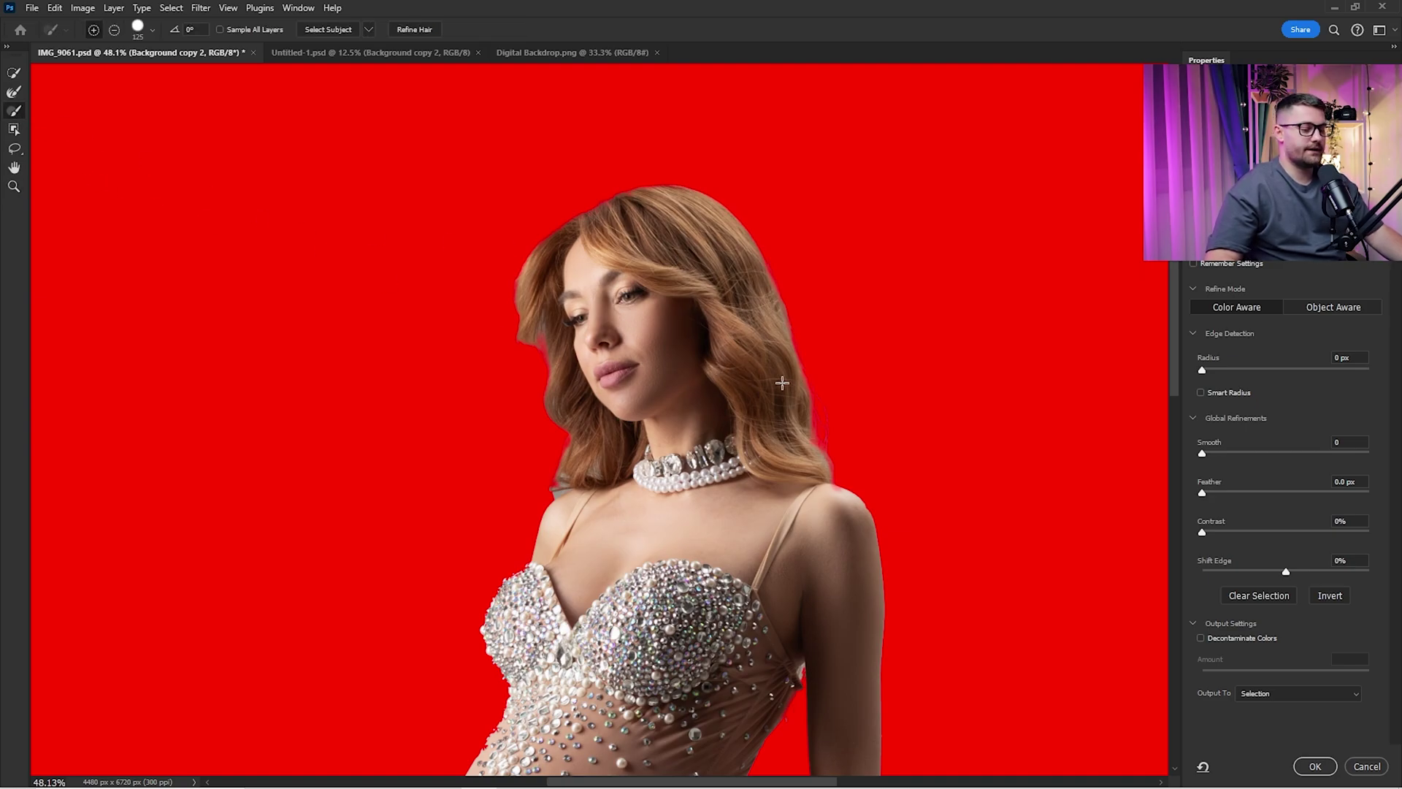
key("Tab")
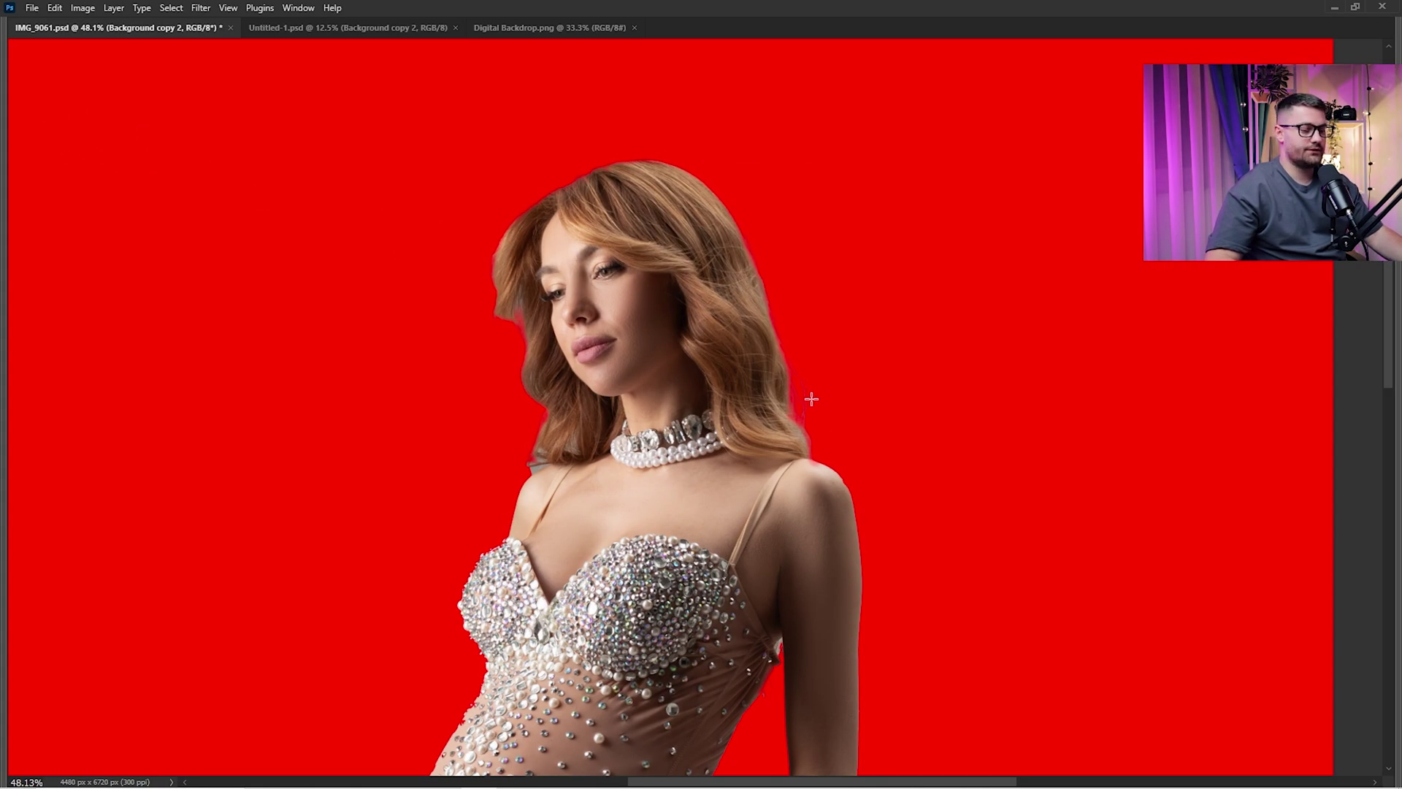
key("Tab")
mouse_move(821, 457)
left_mouse_down()
mouse_move(807, 343)
mouse_move(761, 251)
mouse_move(695, 182)
mouse_move(611, 172)
mouse_move(557, 194)
mouse_move(520, 271)
mouse_move(520, 351)
mouse_move(555, 487)
left_mouse_up()
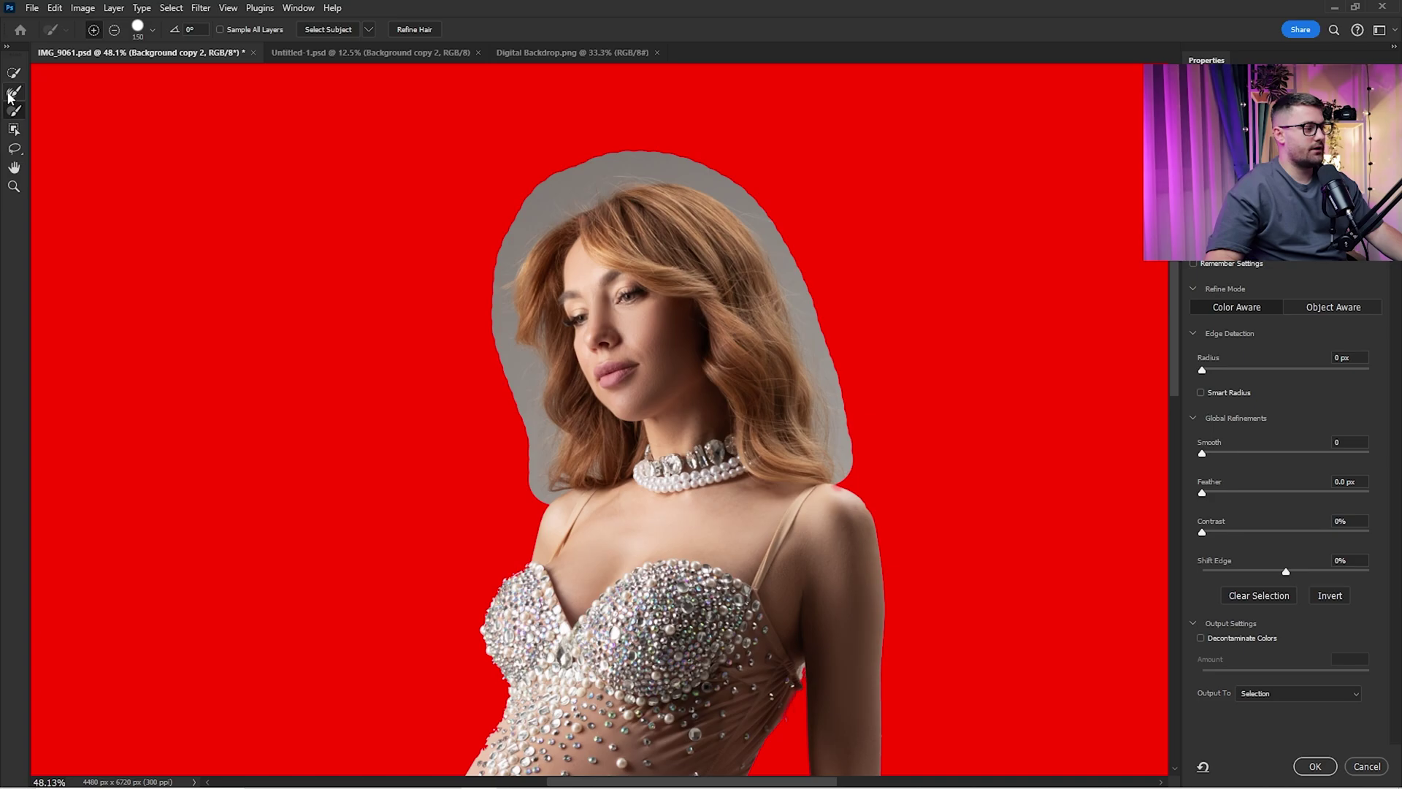
Step: Paint over the band around the hair with the Refine Edge Brush and apply the refined selection
left_click(11, 93)
key("bracketright")
key("bracketright")
mouse_move(844, 458)
left_mouse_down()
mouse_move(769, 220)
mouse_move(744, 191)
mouse_move(658, 160)
mouse_move(595, 182)
mouse_move(612, 166)
mouse_move(522, 222)
mouse_move(499, 310)
mouse_move(523, 397)
mouse_move(521, 341)
mouse_move(569, 197)
left_mouse_up()
key("bracketright")
key("bracketleft")
key("bracketleft")
mouse_move(558, 419)
left_mouse_down()
mouse_move(532, 451)
mouse_move(531, 487)
mouse_move(560, 449)
mouse_move(592, 463)
left_mouse_up()
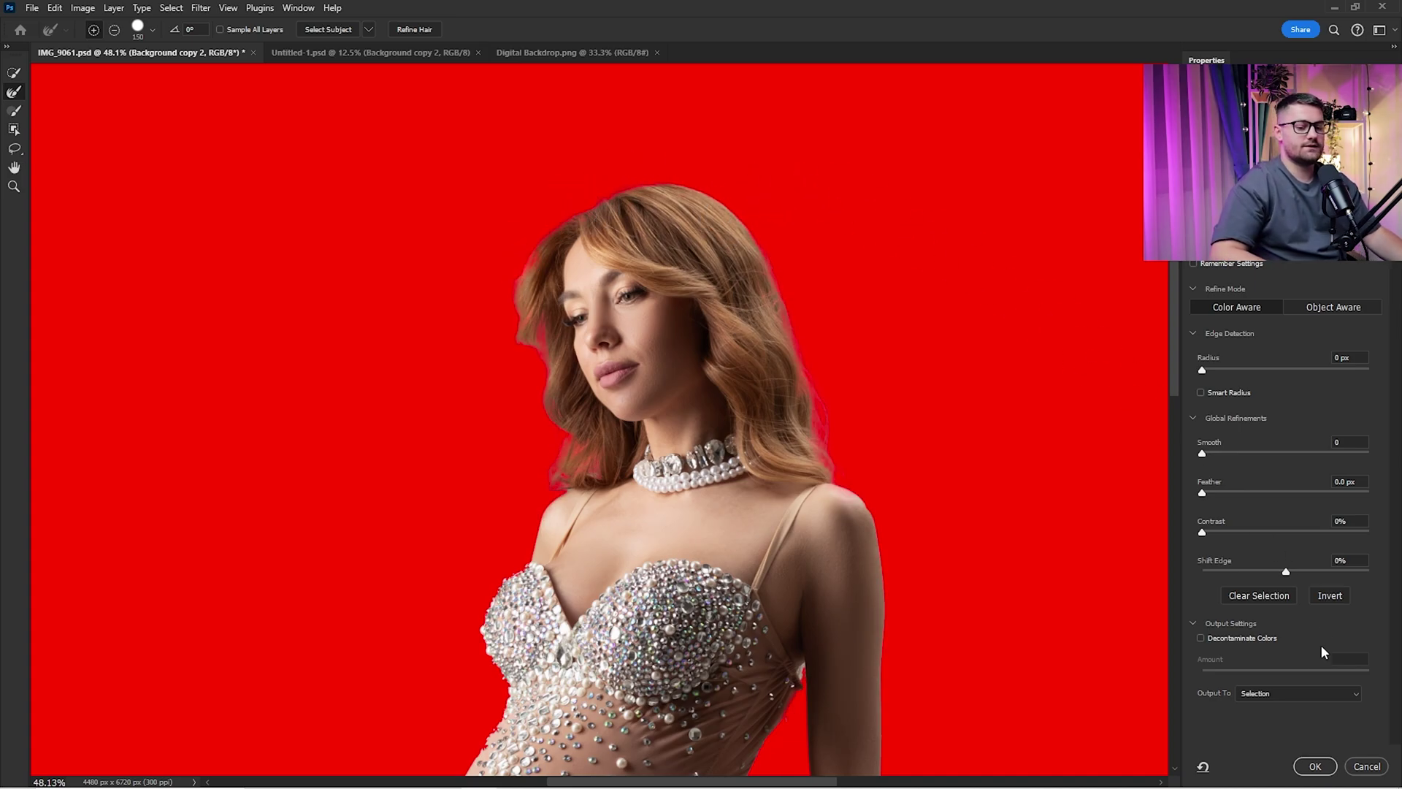
left_click(1315, 765)
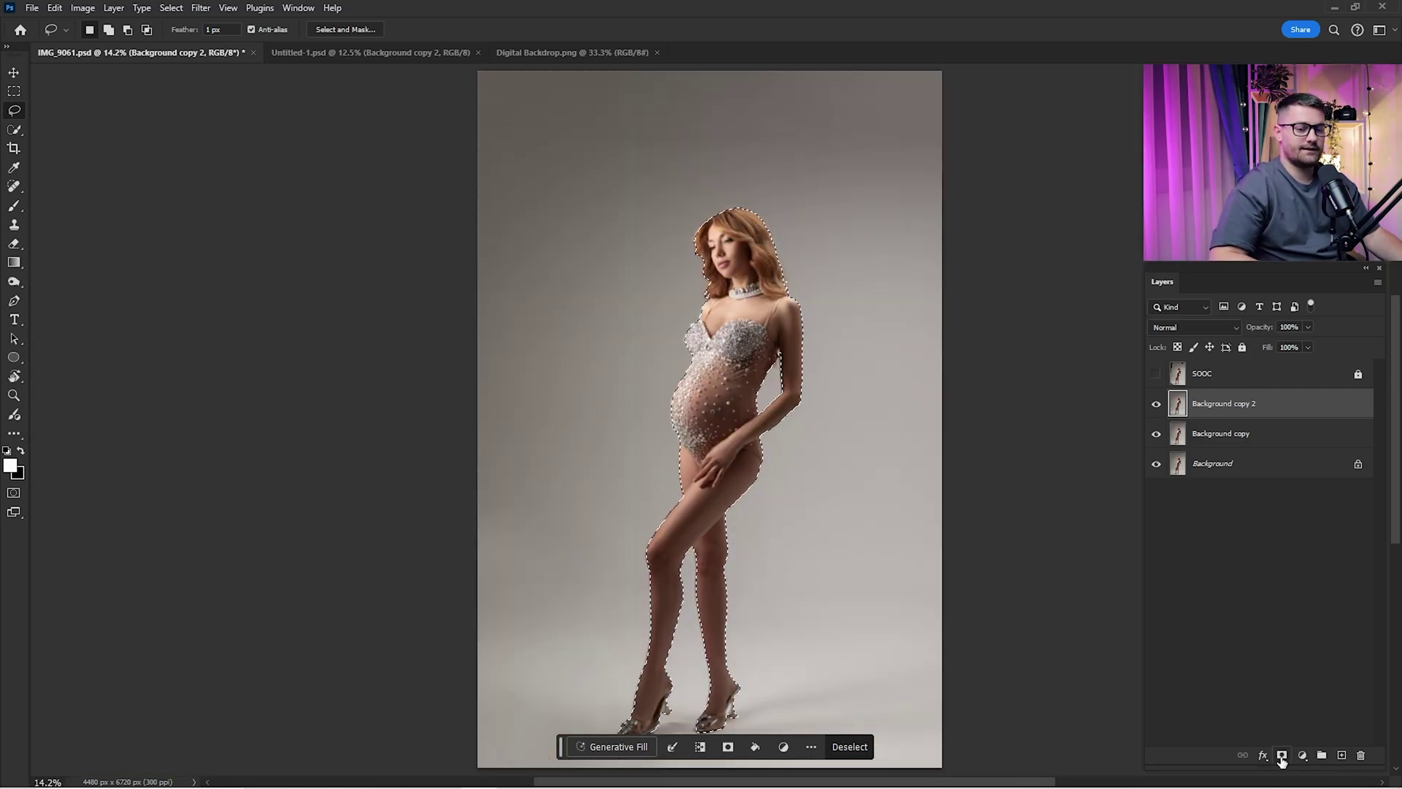
Step: Add a layer mask to Background copy 2 from the selection and hide the Background copy and Background layers
left_click(1282, 755)
left_click_drag(1158, 437, 1157, 464)
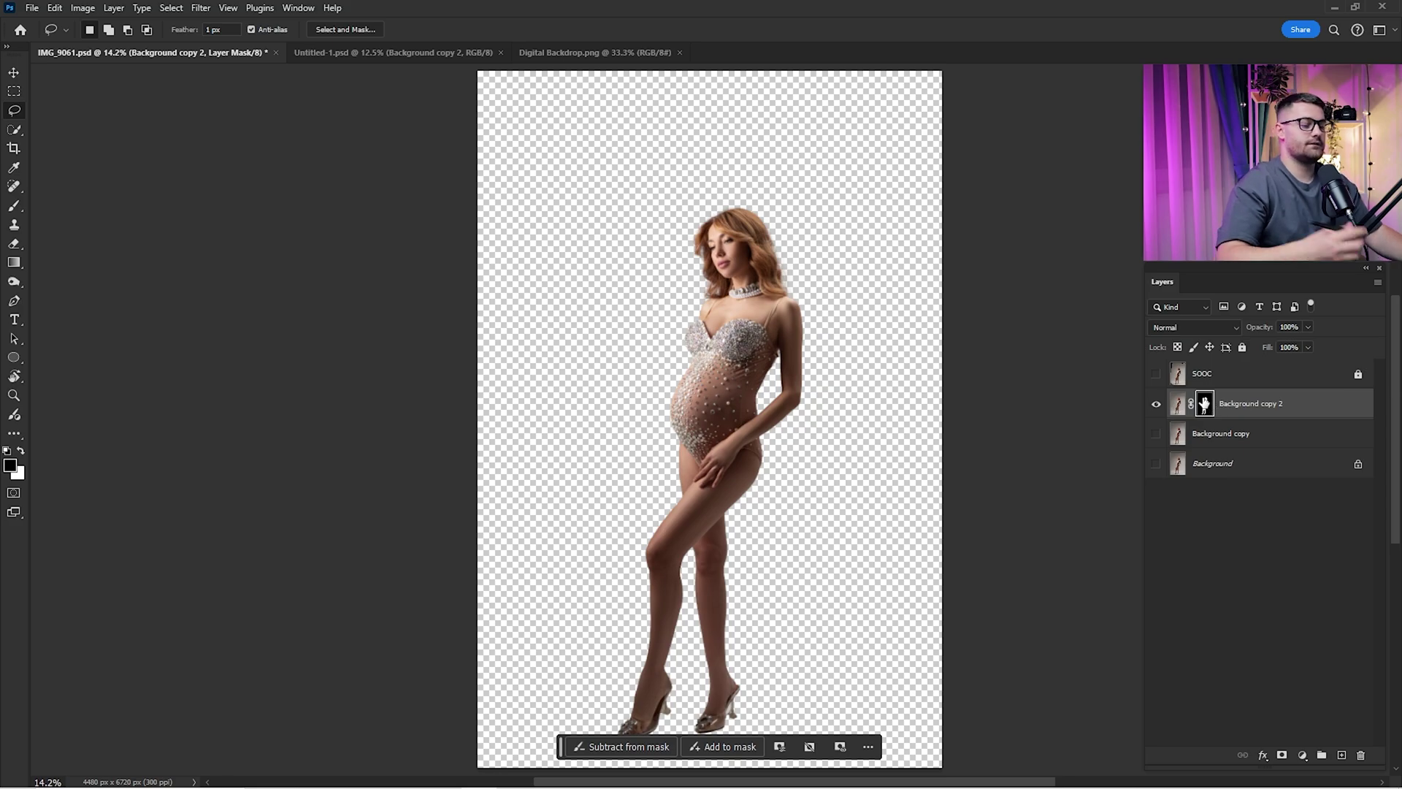
left_click(1156, 433)
left_click(1156, 433)
left_click(1156, 433)
left_click(1155, 433)
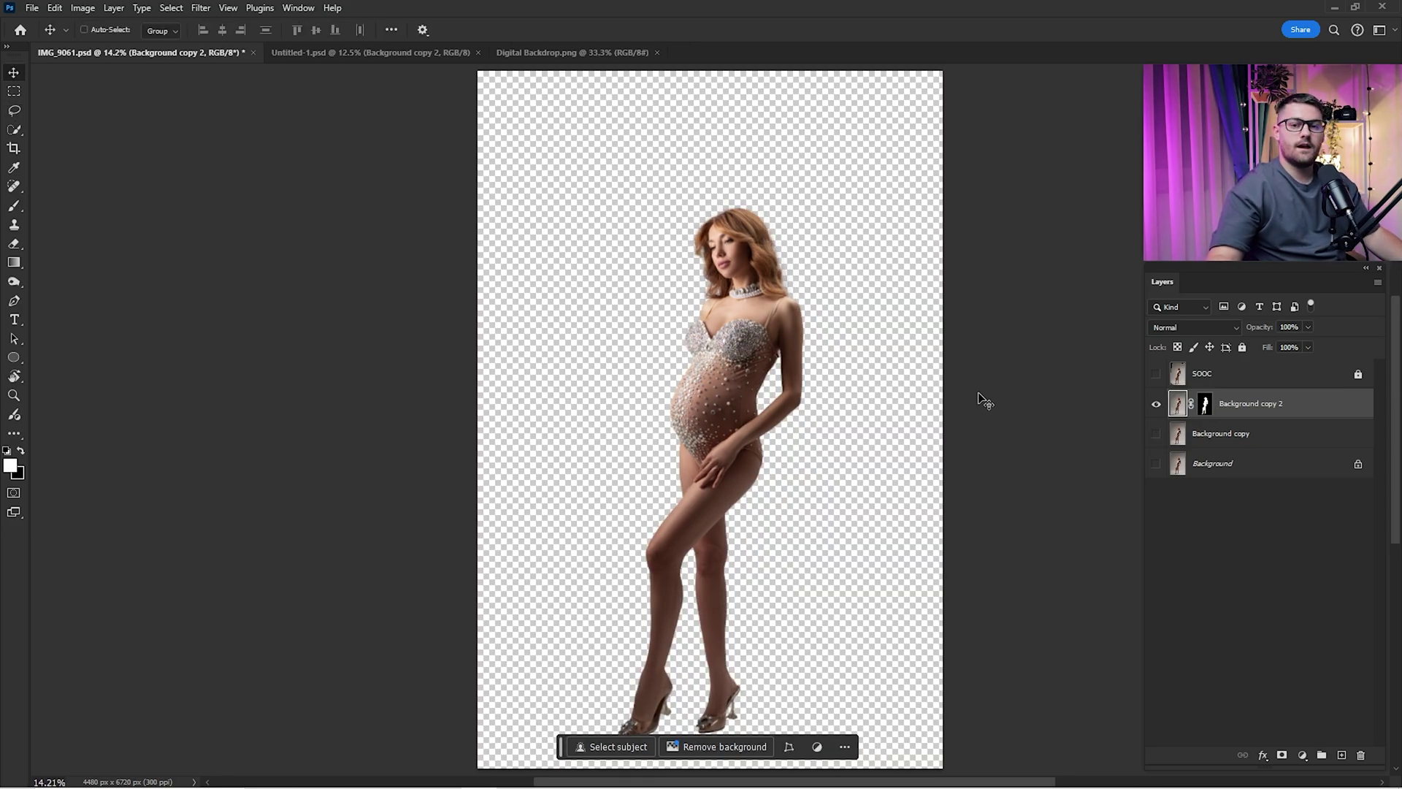
left_click_drag(757, 245, 909, 376)
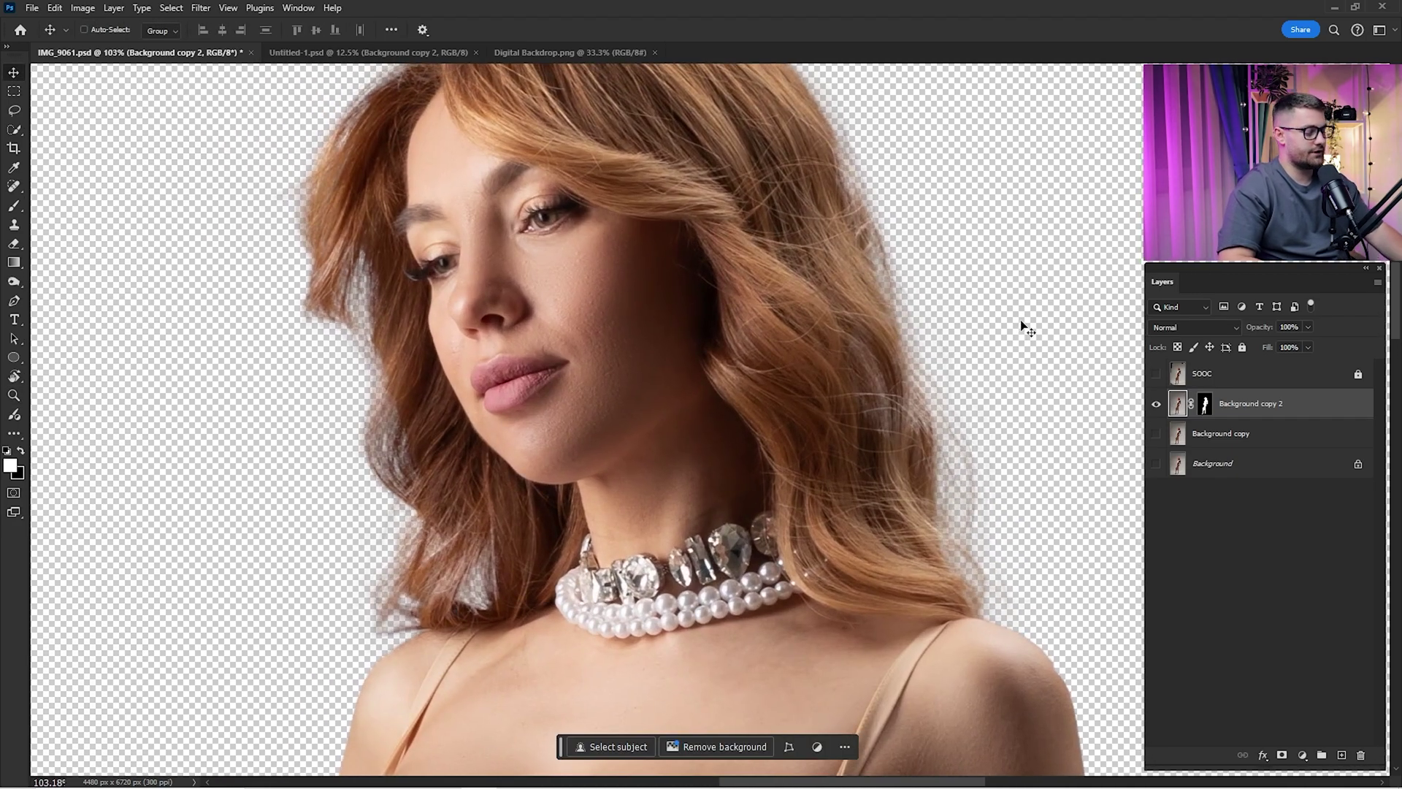
key("b")
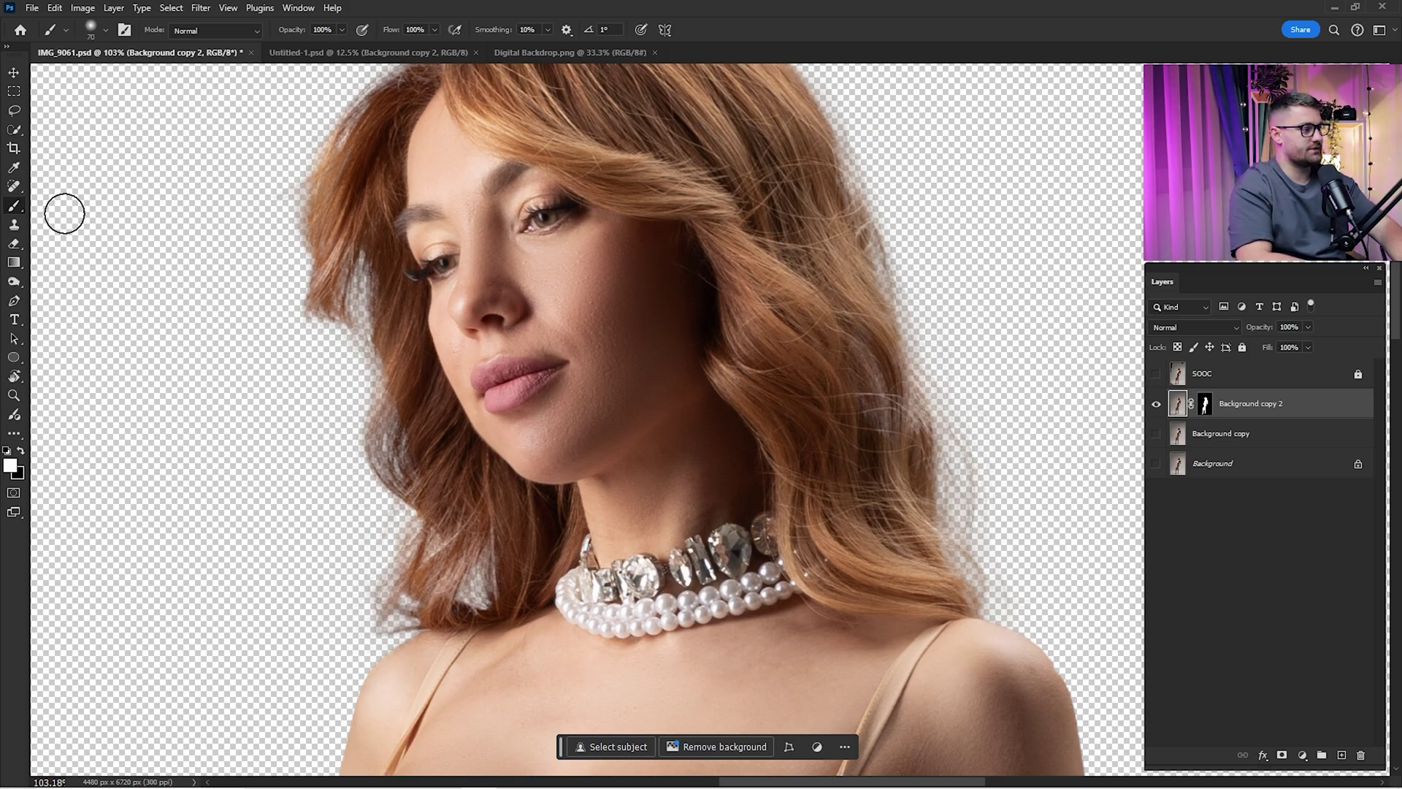
key("bracketleft")
left_click_drag(833, 326, 877, 409)
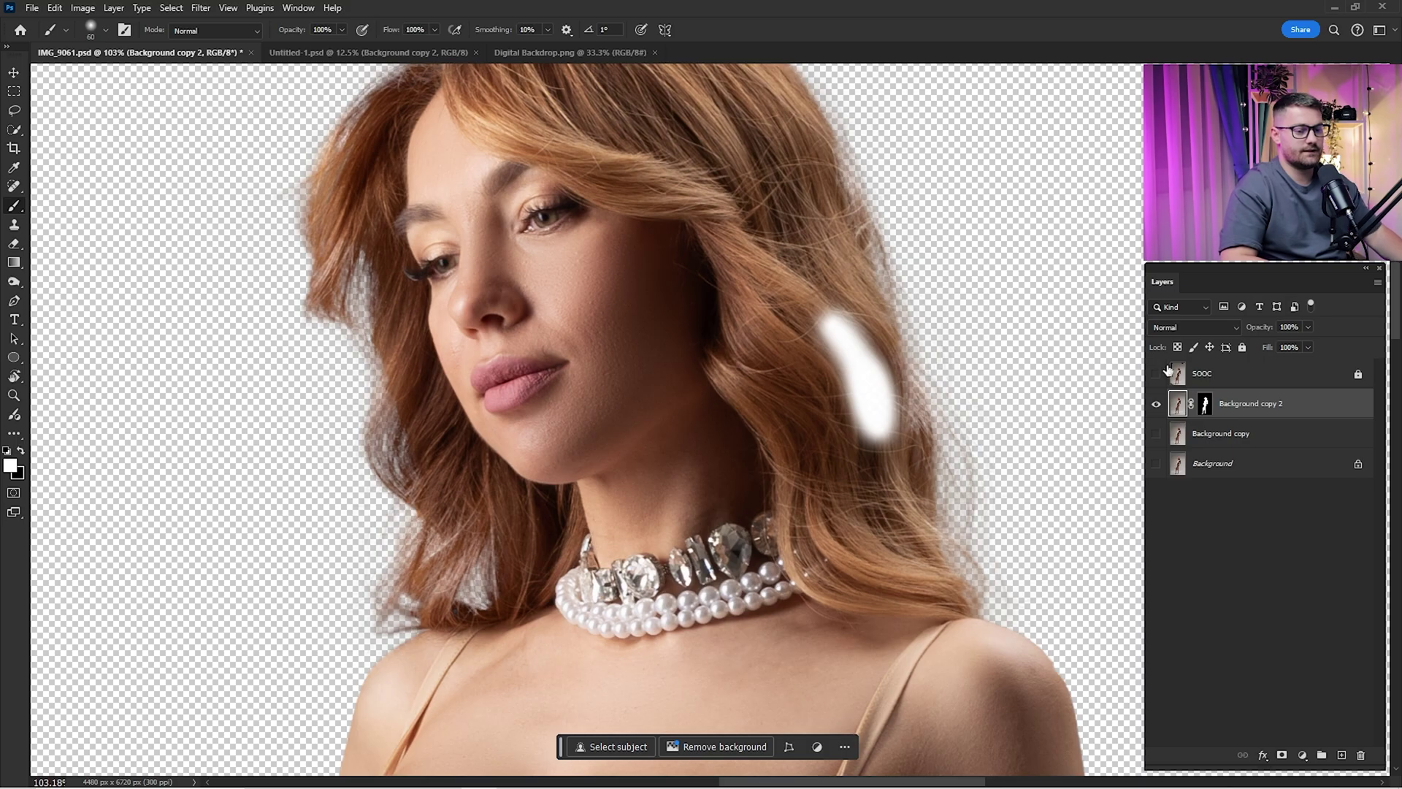
key("ctrl+z")
Step: Try a black brush stroke over the hair on the Background copy 2 layer mask and undo it
left_click(1205, 403)
key("x")
left_click_drag(847, 328, 887, 442)
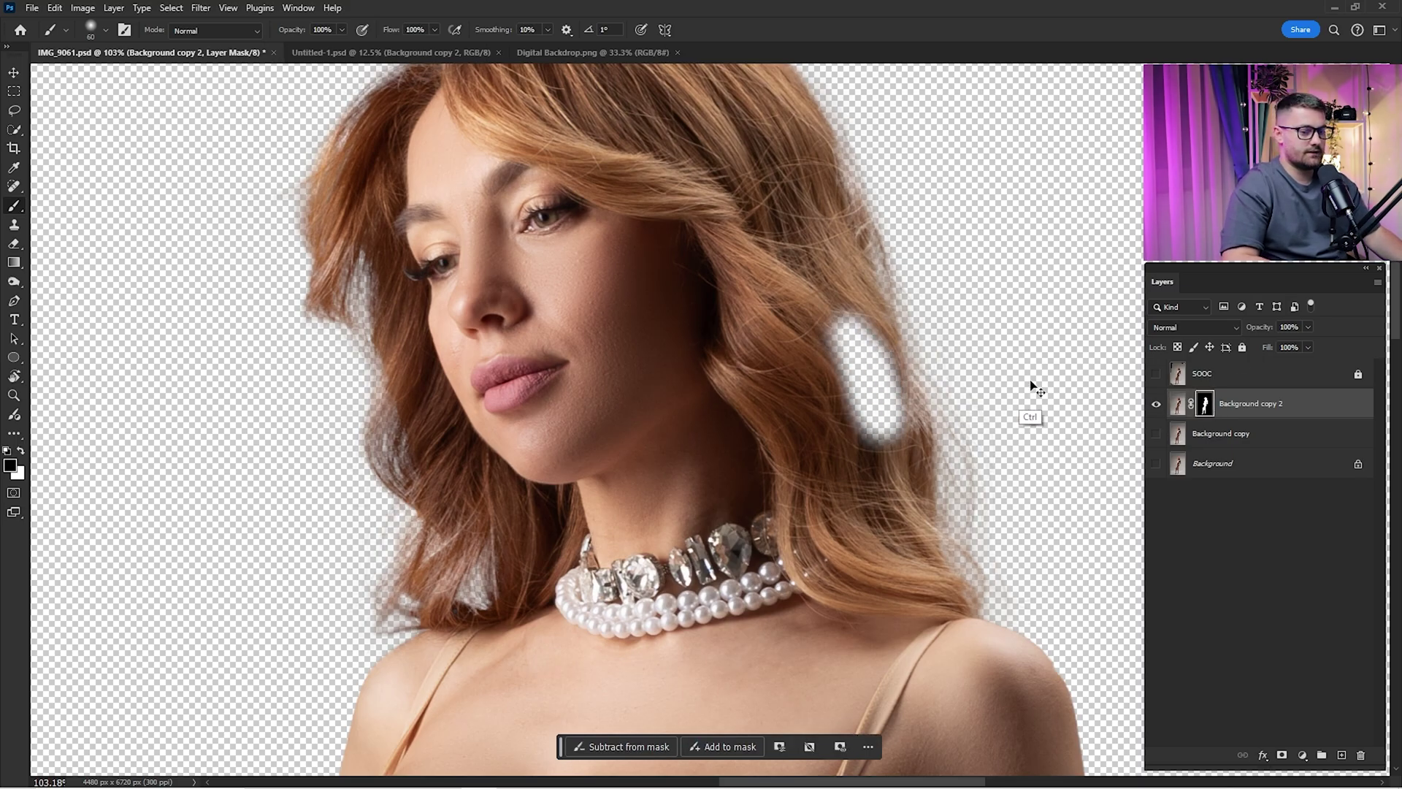
key("ctrl+z")
key("x")
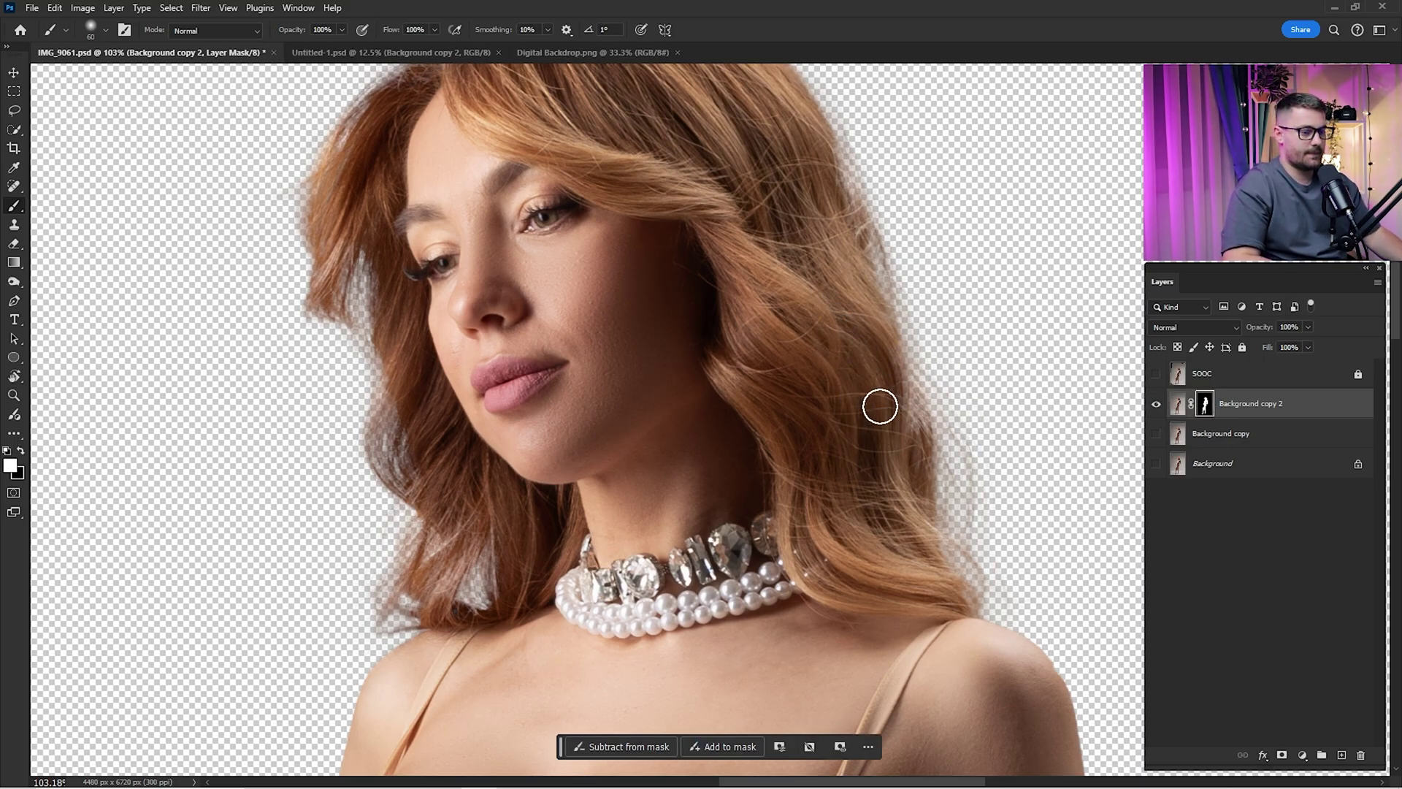
Step: Examine the cutout edges of the masked woman from the hair down to the shoes
left_click_drag(833, 207, 905, 353)
left_click_drag(749, 198, 895, 240)
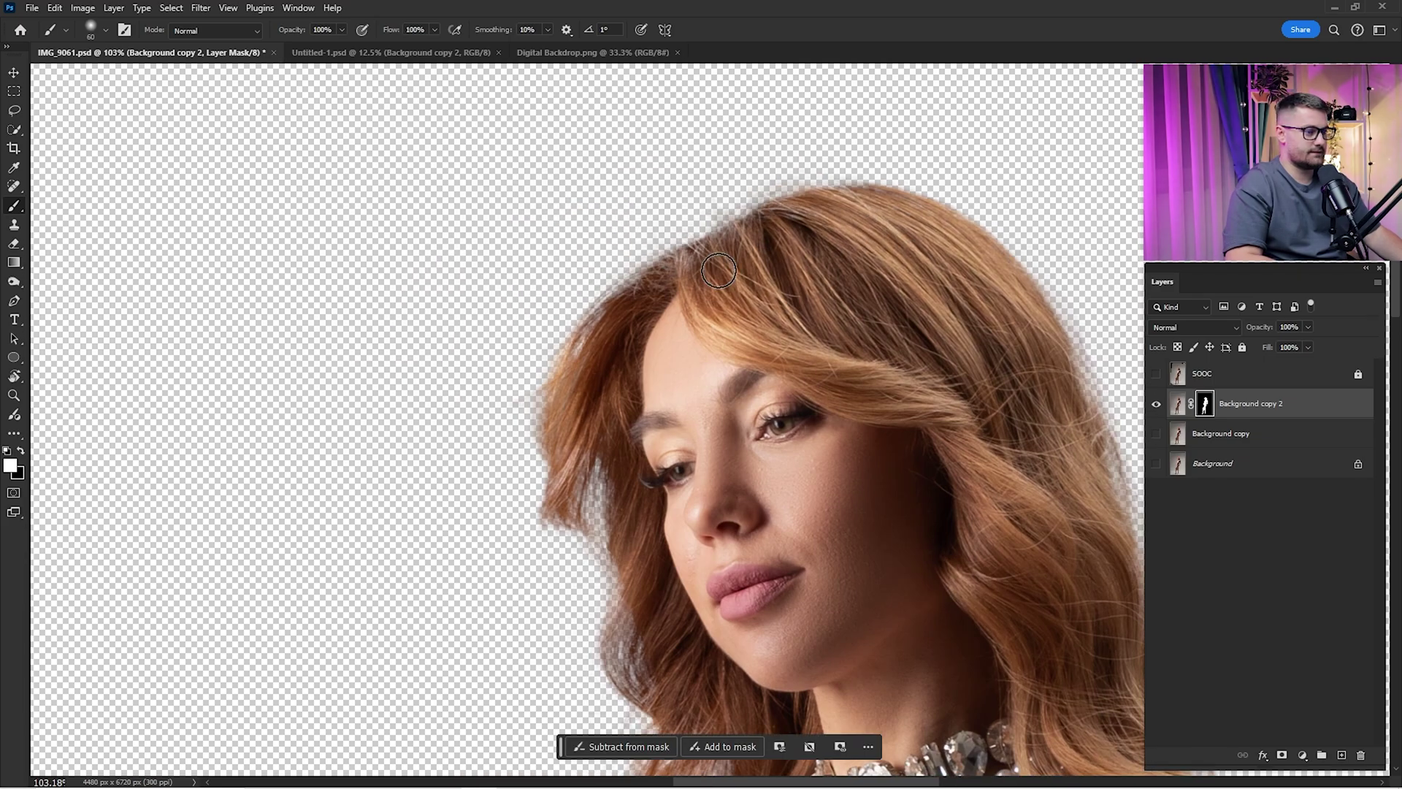
scroll(624, 350, "down", 5)
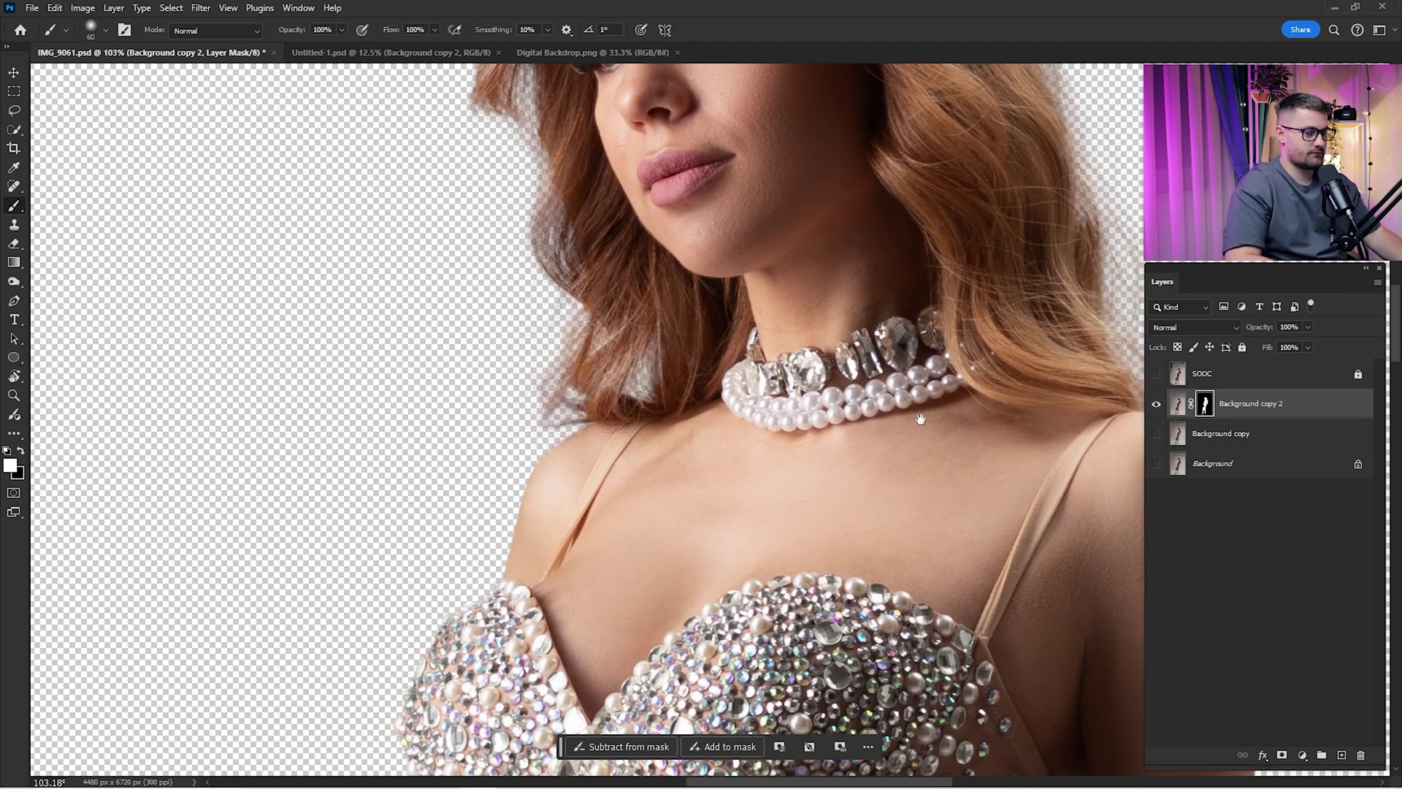
scroll(682, 385, "down", 5)
key("z")
mouse_move(818, 332)
left_mouse_down()
mouse_move(866, 333)
mouse_move(803, 336)
left_mouse_up()
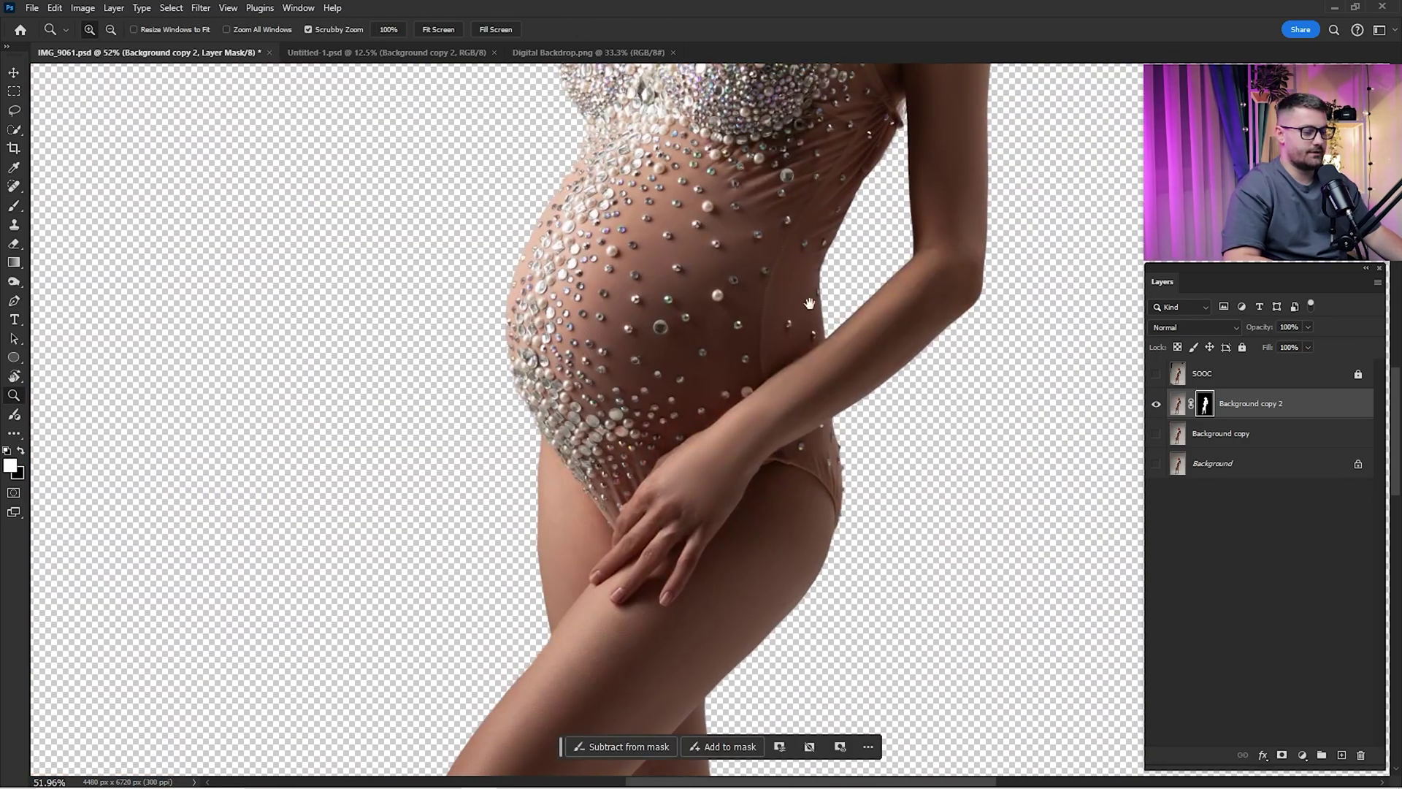
scroll(827, 387, "down", 10)
scroll(827, 387, "down", 3)
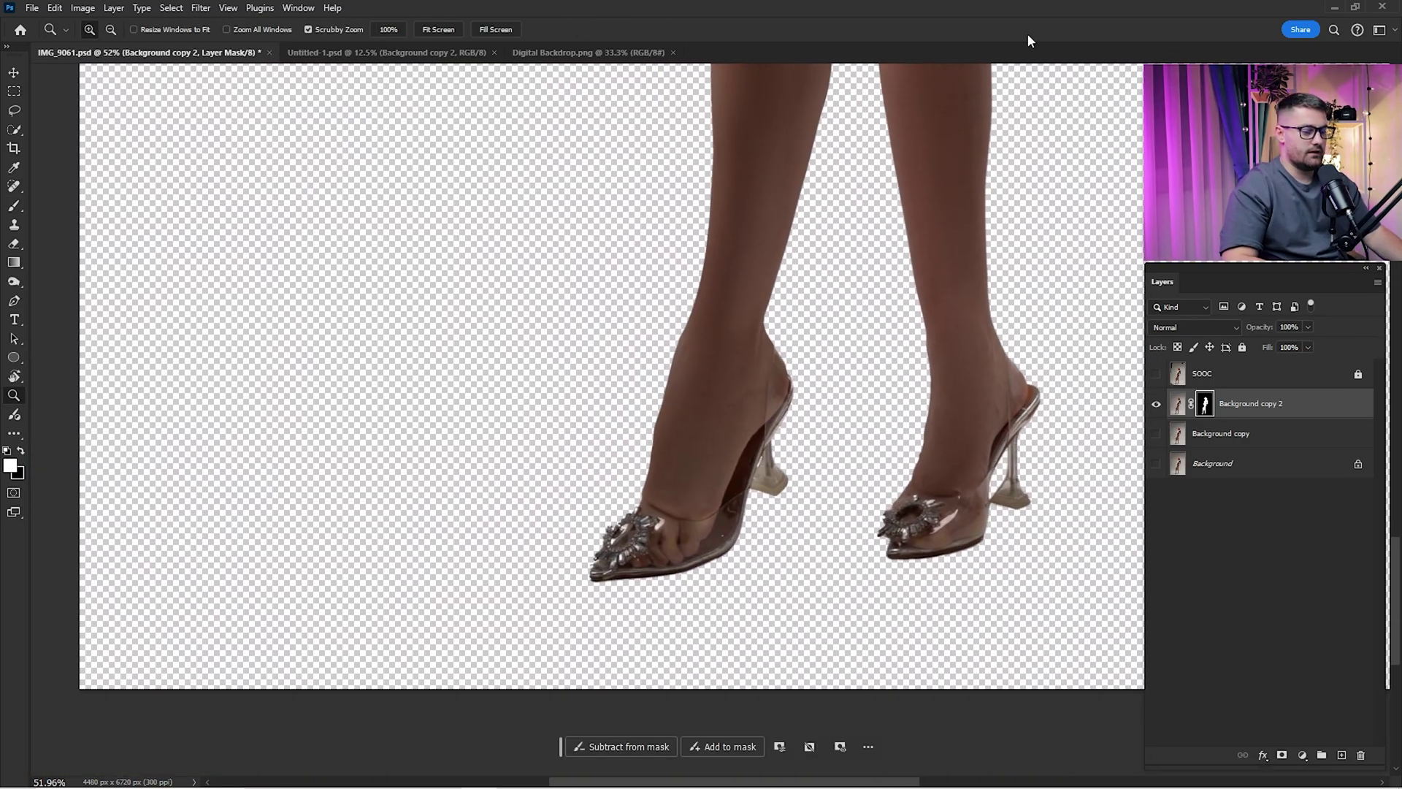
key("ctrl+0")
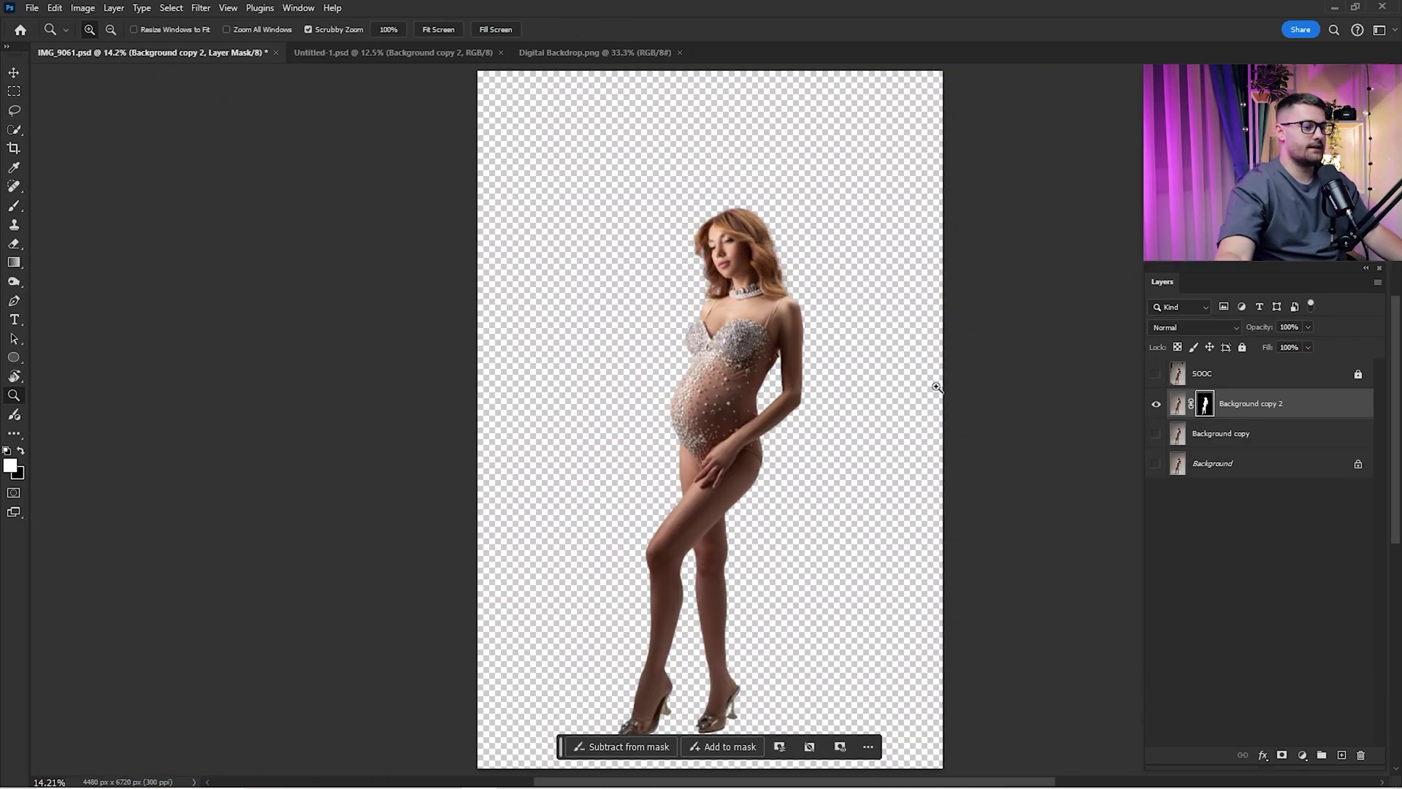
Step: Bring the Digital Backdrop.png image into IMG_9061.psd and place its layer beneath Background copy 2
left_click(591, 52)
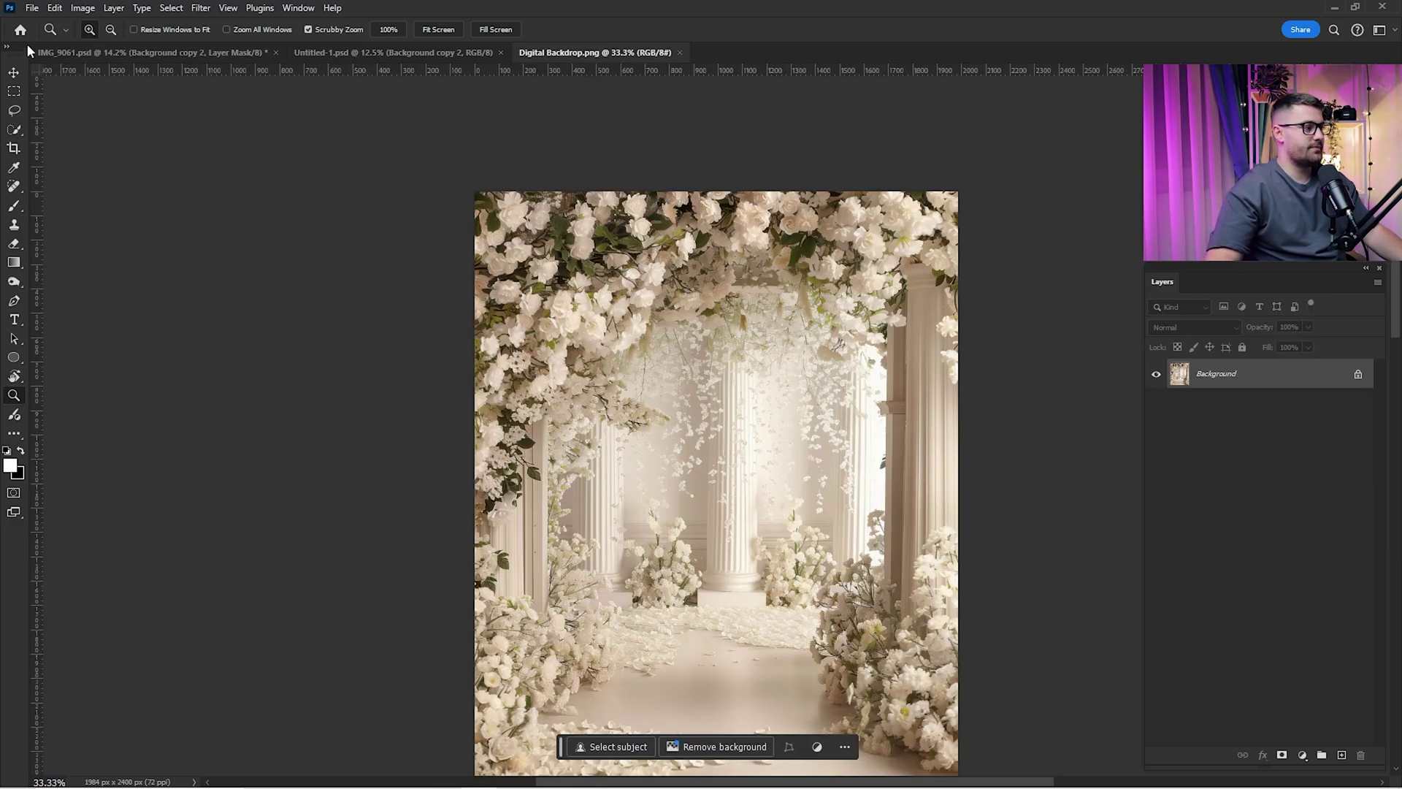
left_click(14, 73)
left_click_drag(580, 203, 712, 327)
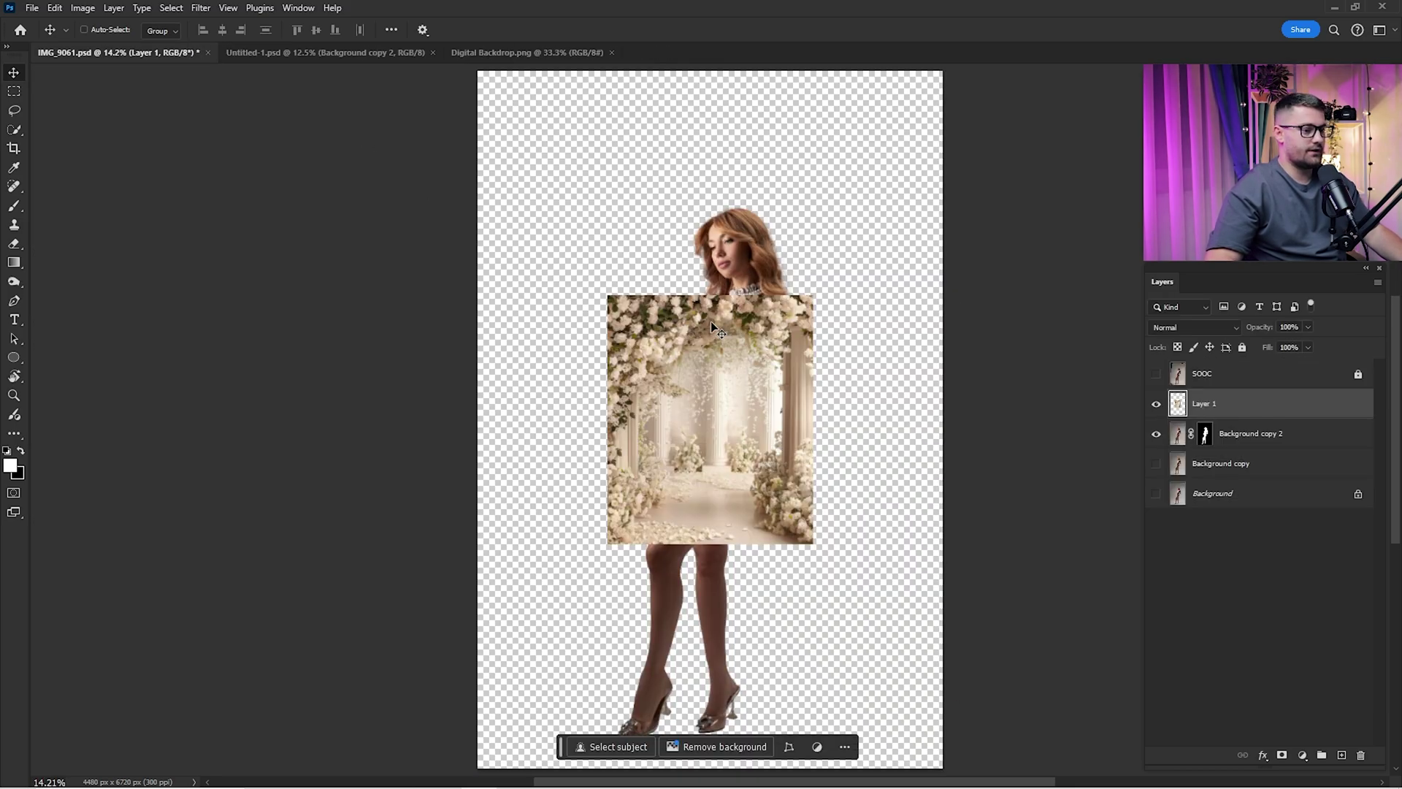
scroll(785, 346, "down", 2)
left_click_drag(1229, 405, 1226, 447)
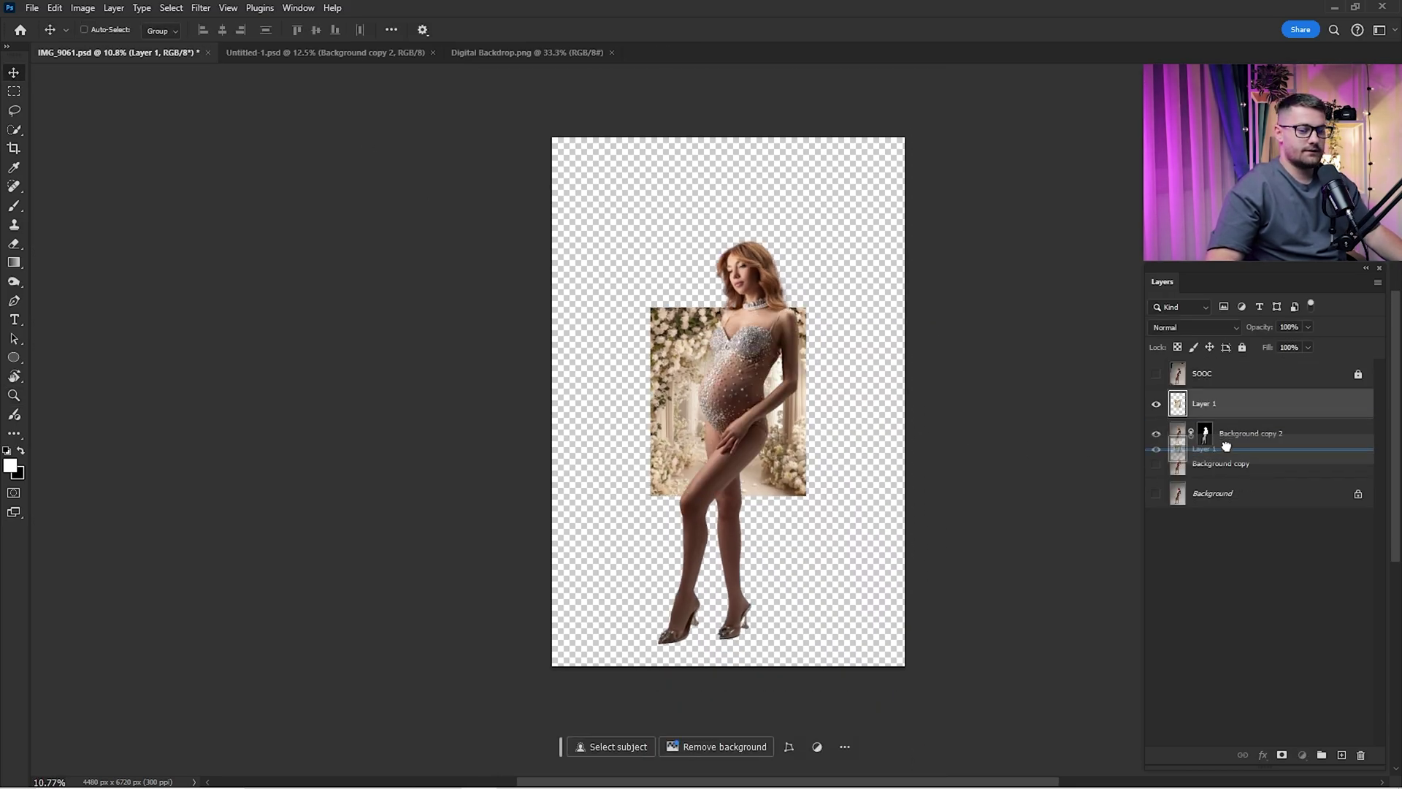
Step: Scale the backdrop layer to about 302% and position it so it covers the whole canvas behind the woman
key("ctrl+t")
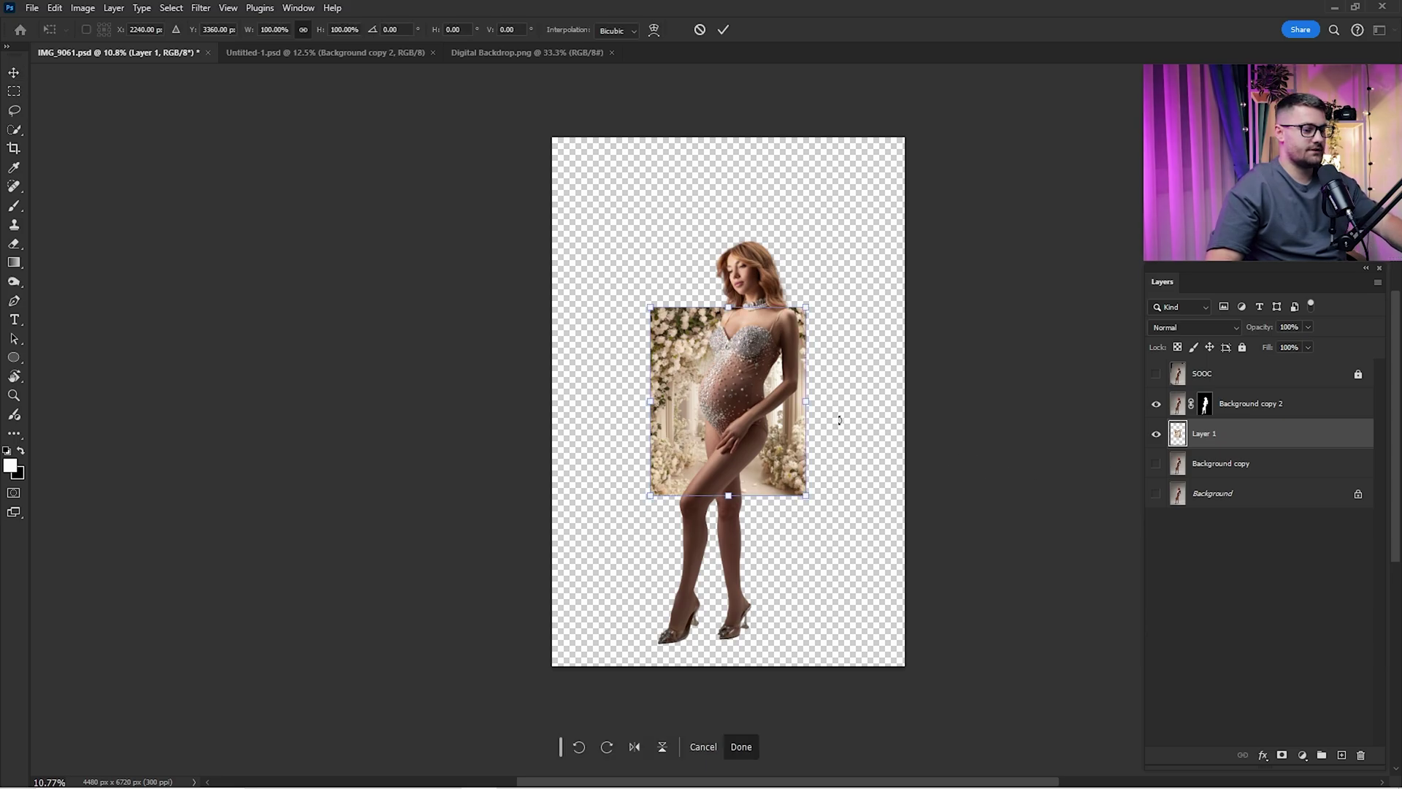
left_click_drag(812, 409, 958, 448)
left_click_drag(862, 459, 856, 467)
key("Return")
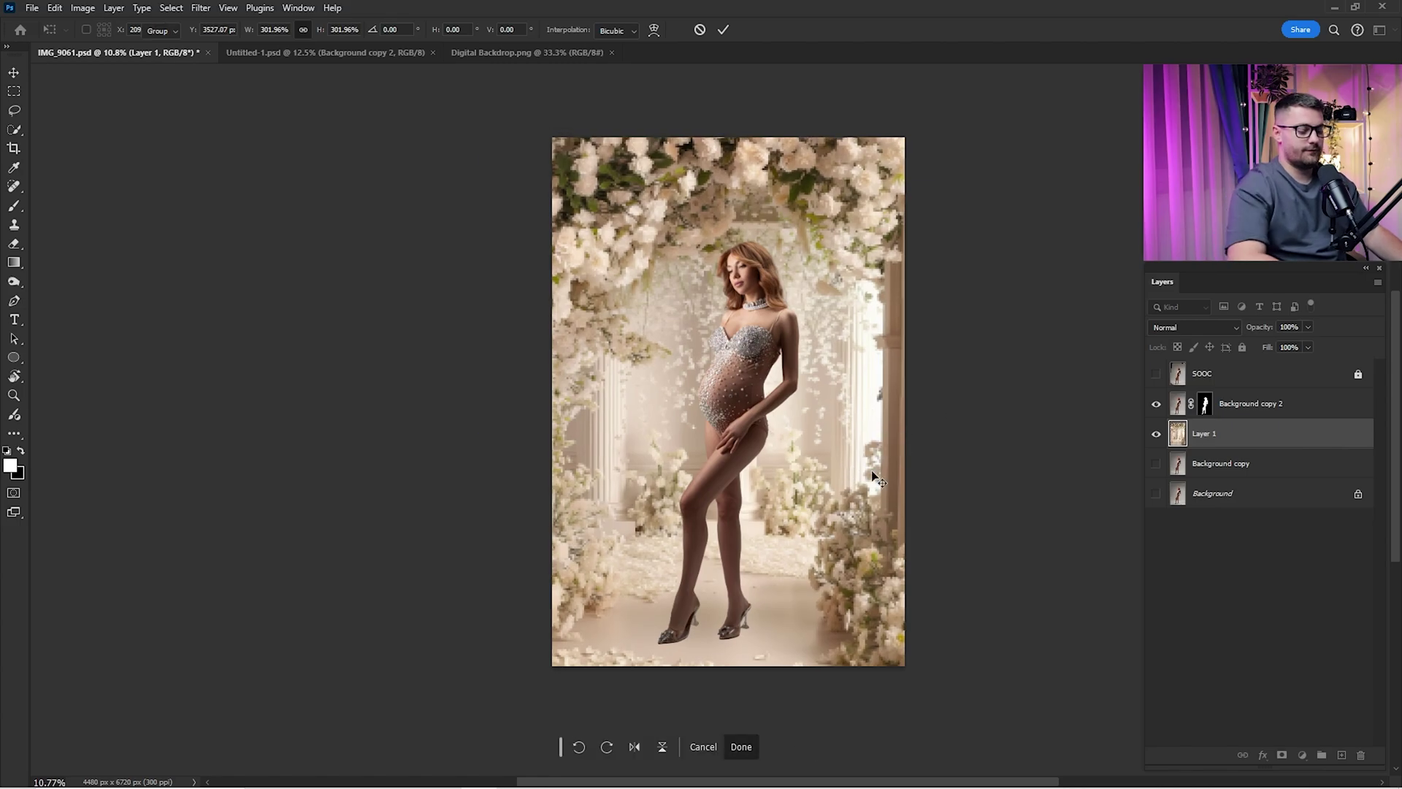
Step: Transform the backdrop layer again, slightly enlarging it and adjusting its horizontal position behind the woman
key("ctrl+0")
scroll(843, 449, "down", 2)
key("ctrl+t")
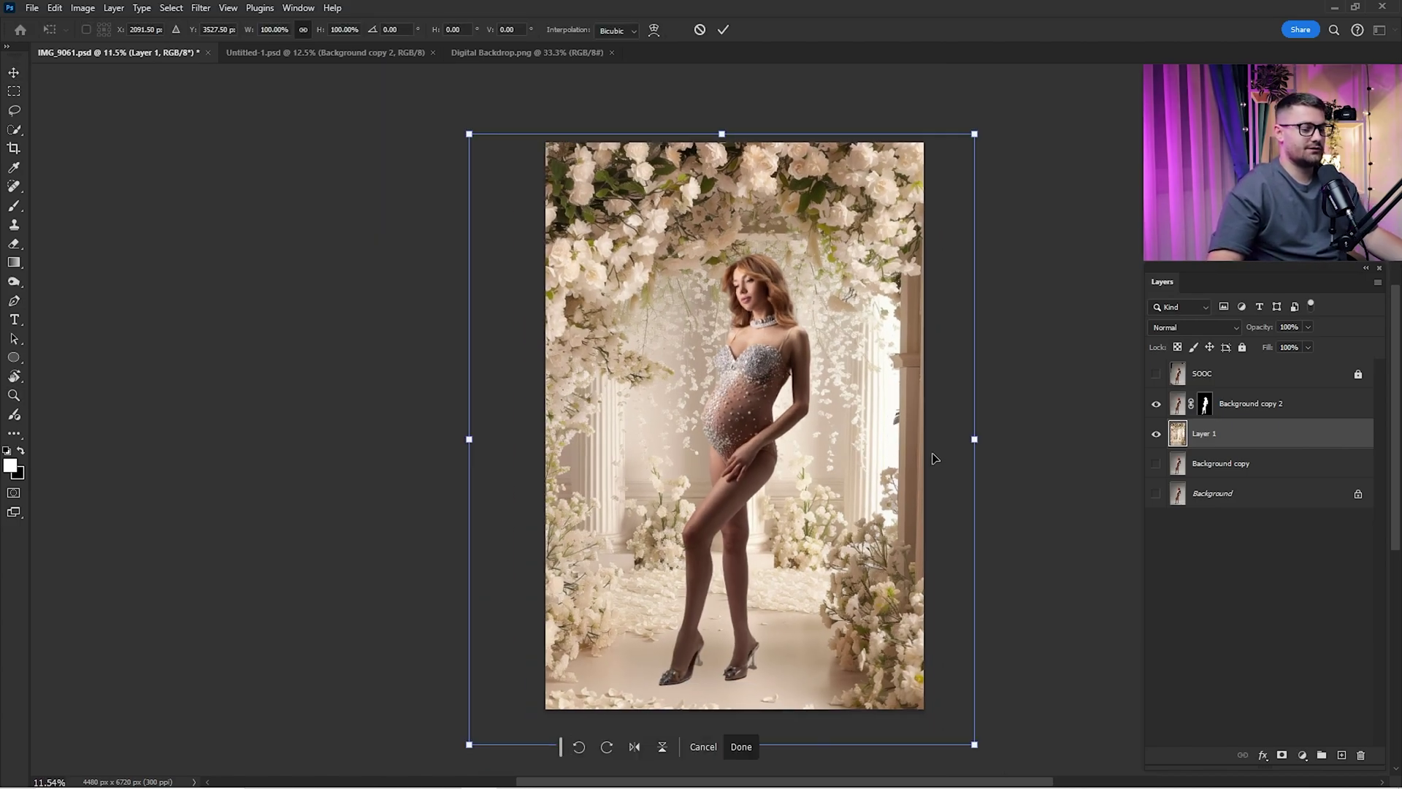
left_click_drag(975, 441, 986, 438)
left_click_drag(890, 462, 841, 464)
left_click(725, 29)
Step: Show the Background copy layer and move it above the Layer 1 backdrop
left_click(1186, 471)
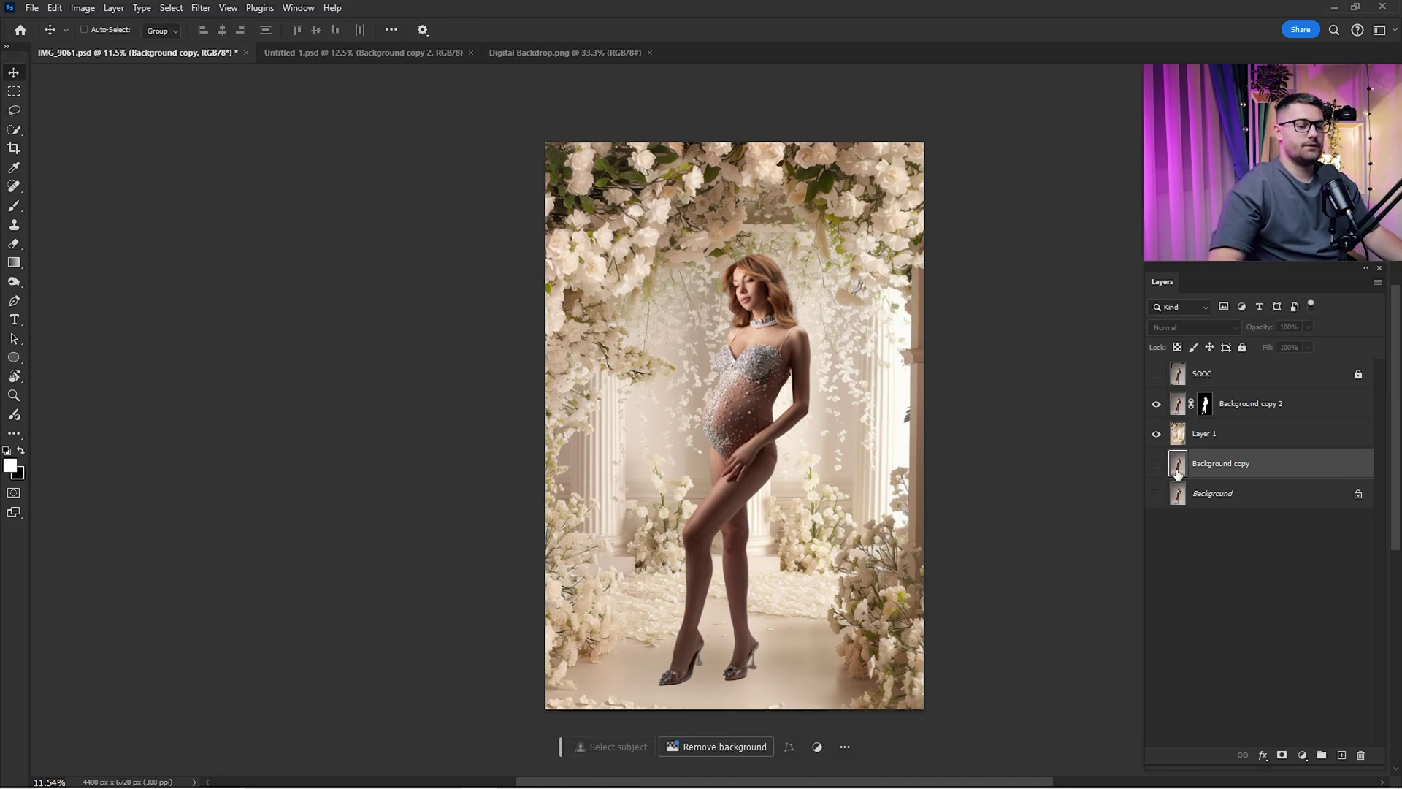
left_click(1156, 466)
left_click_drag(1221, 469, 1216, 442)
left_click(1209, 469)
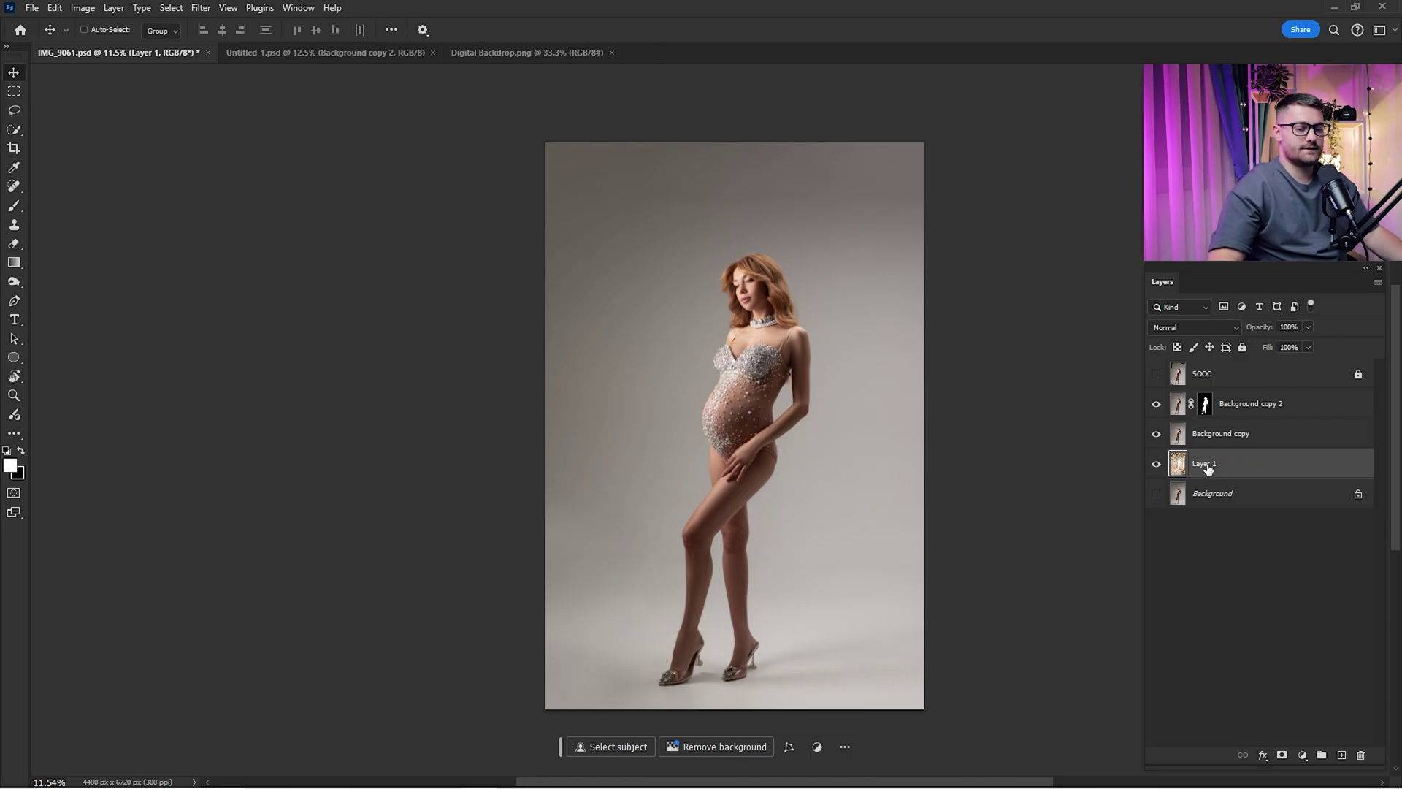
Step: Set the Background copy layer's blend mode to Multiply
left_click(1221, 446)
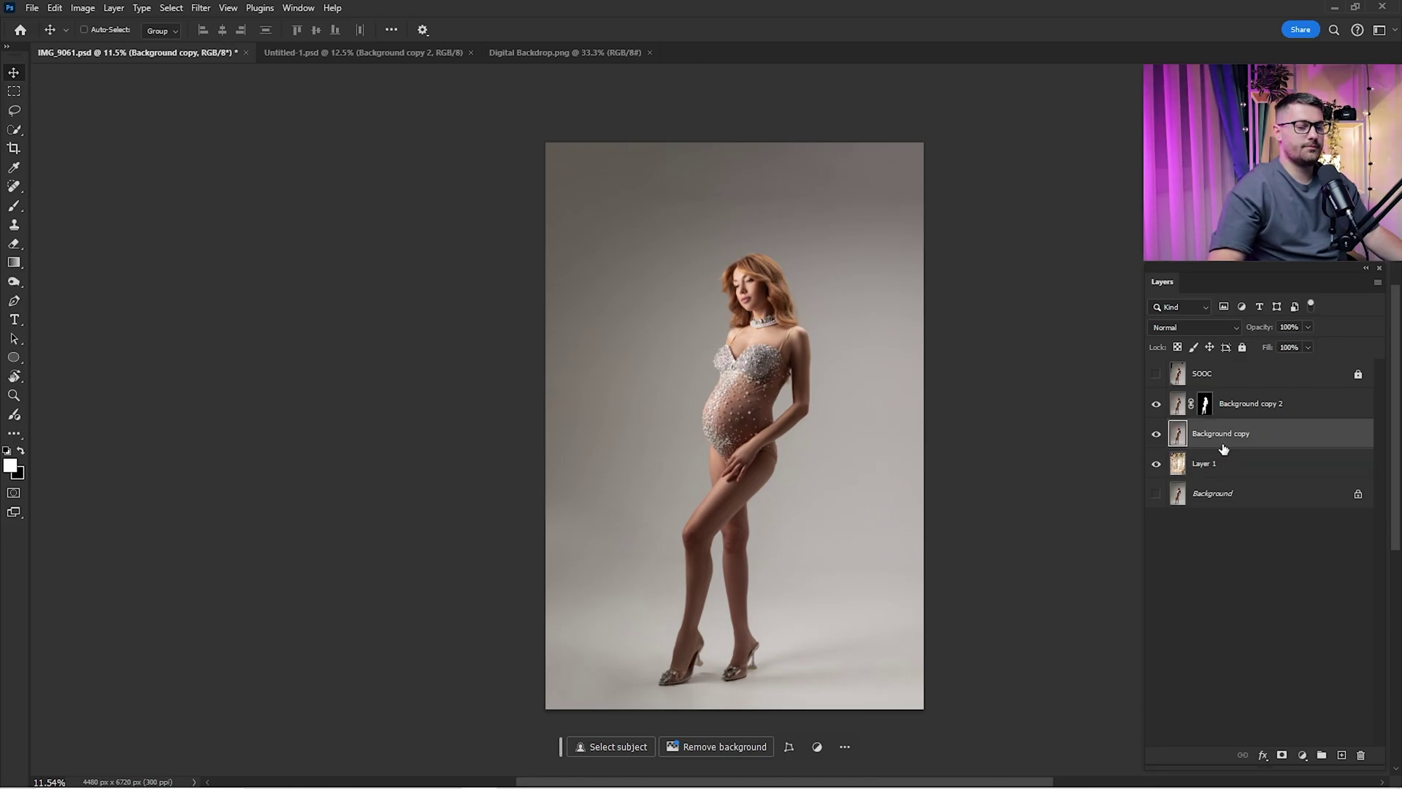
left_click(1193, 327)
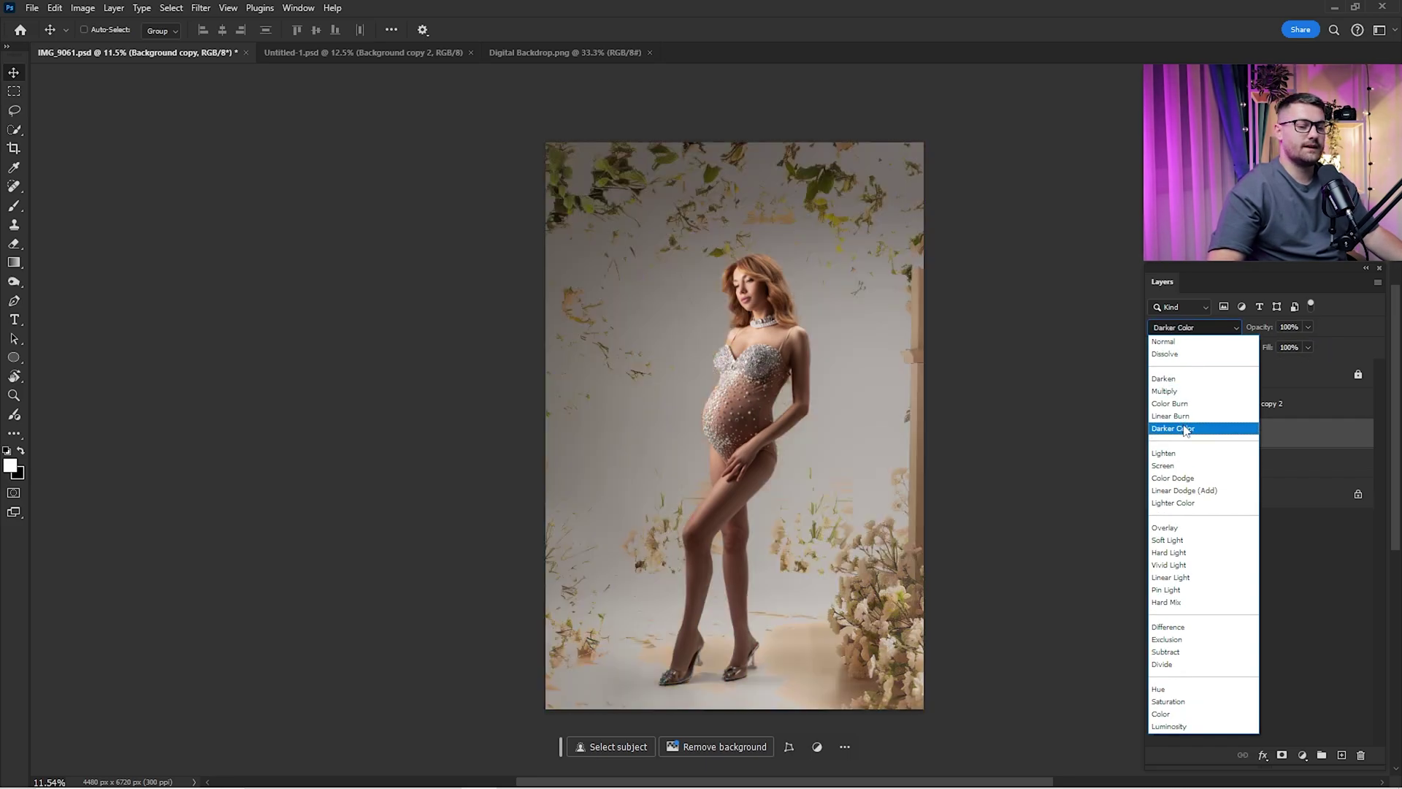
left_click(1214, 397)
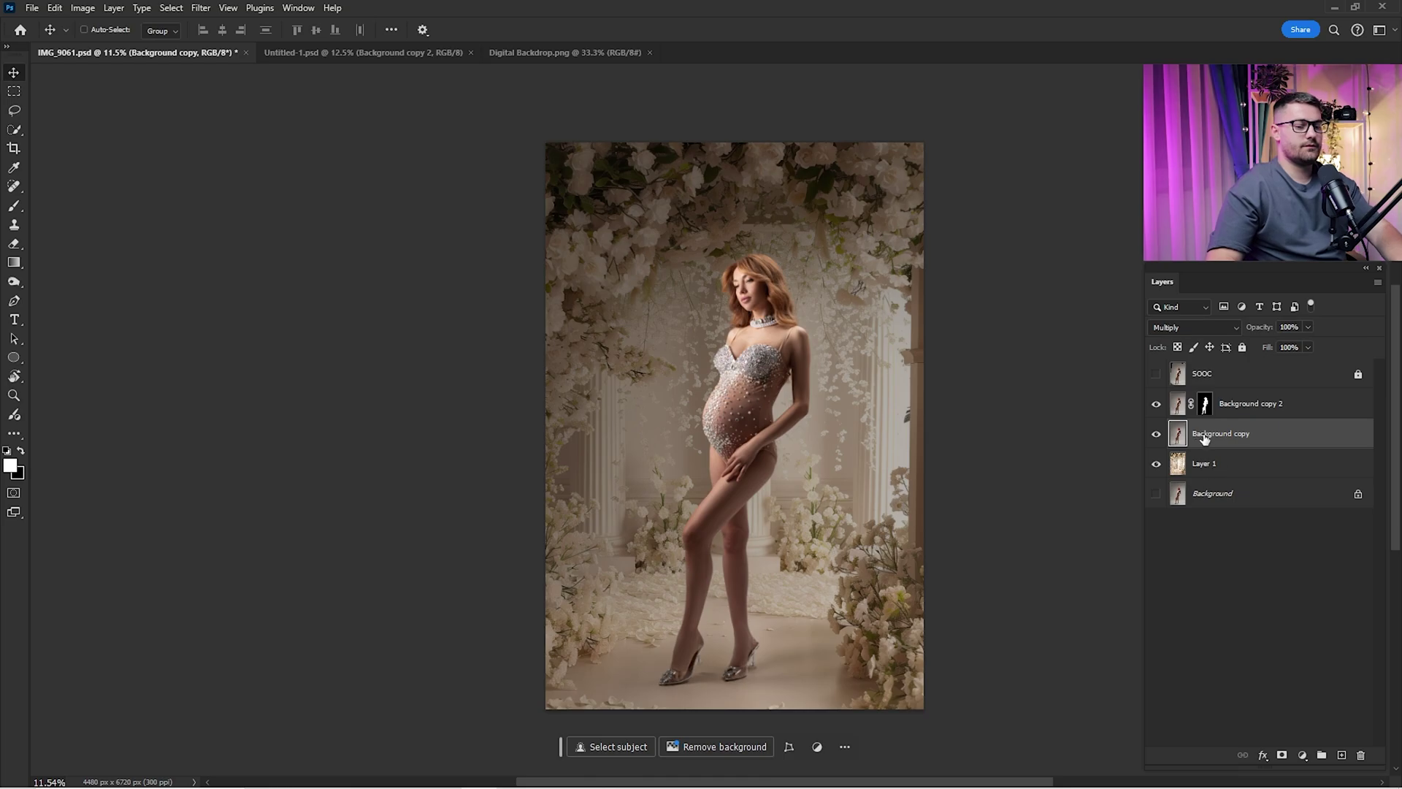
Step: Compare the shadows around the shoes with the Background copy layer shown and hidden
left_click_drag(730, 663, 793, 665)
scroll(793, 664, "up", 5)
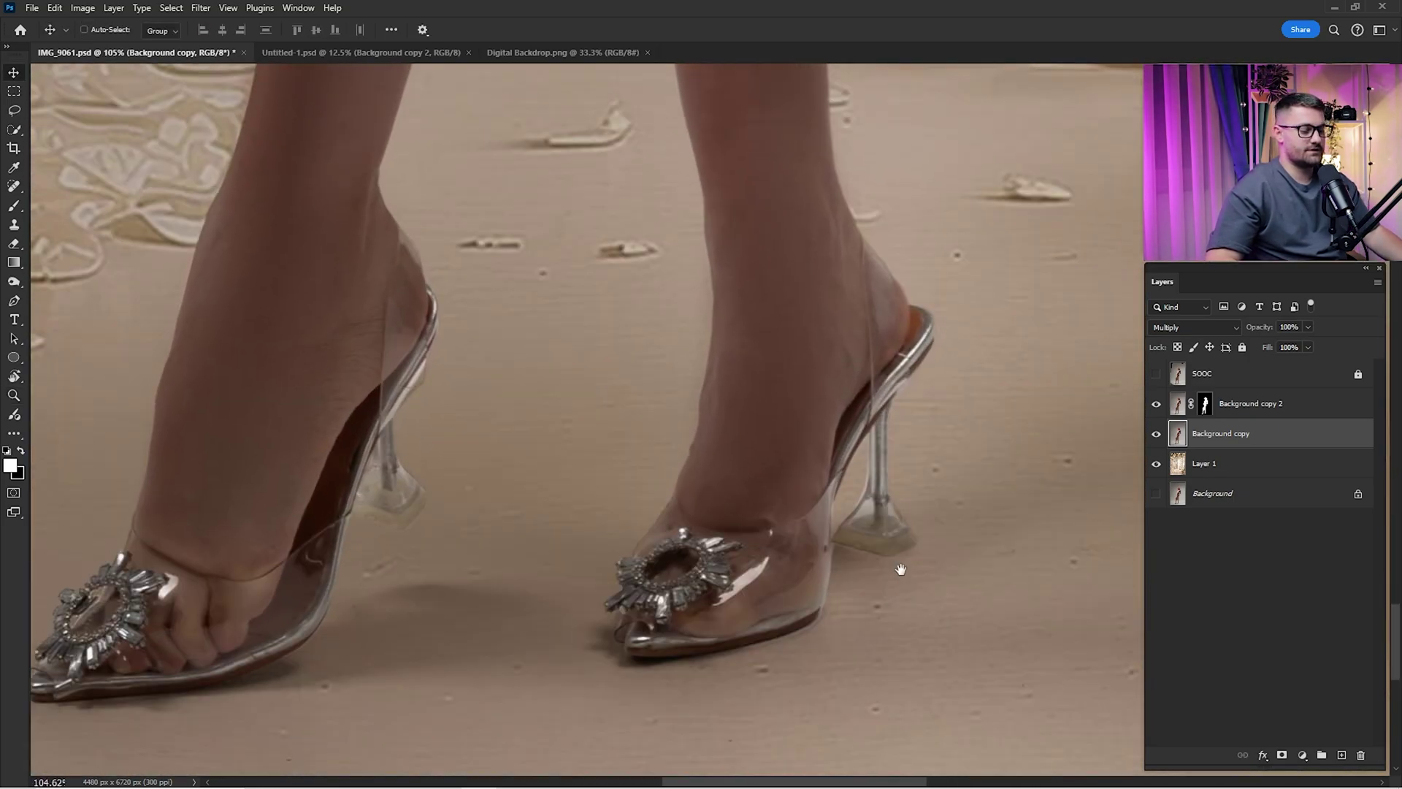
left_click(1156, 435)
left_click(1156, 436)
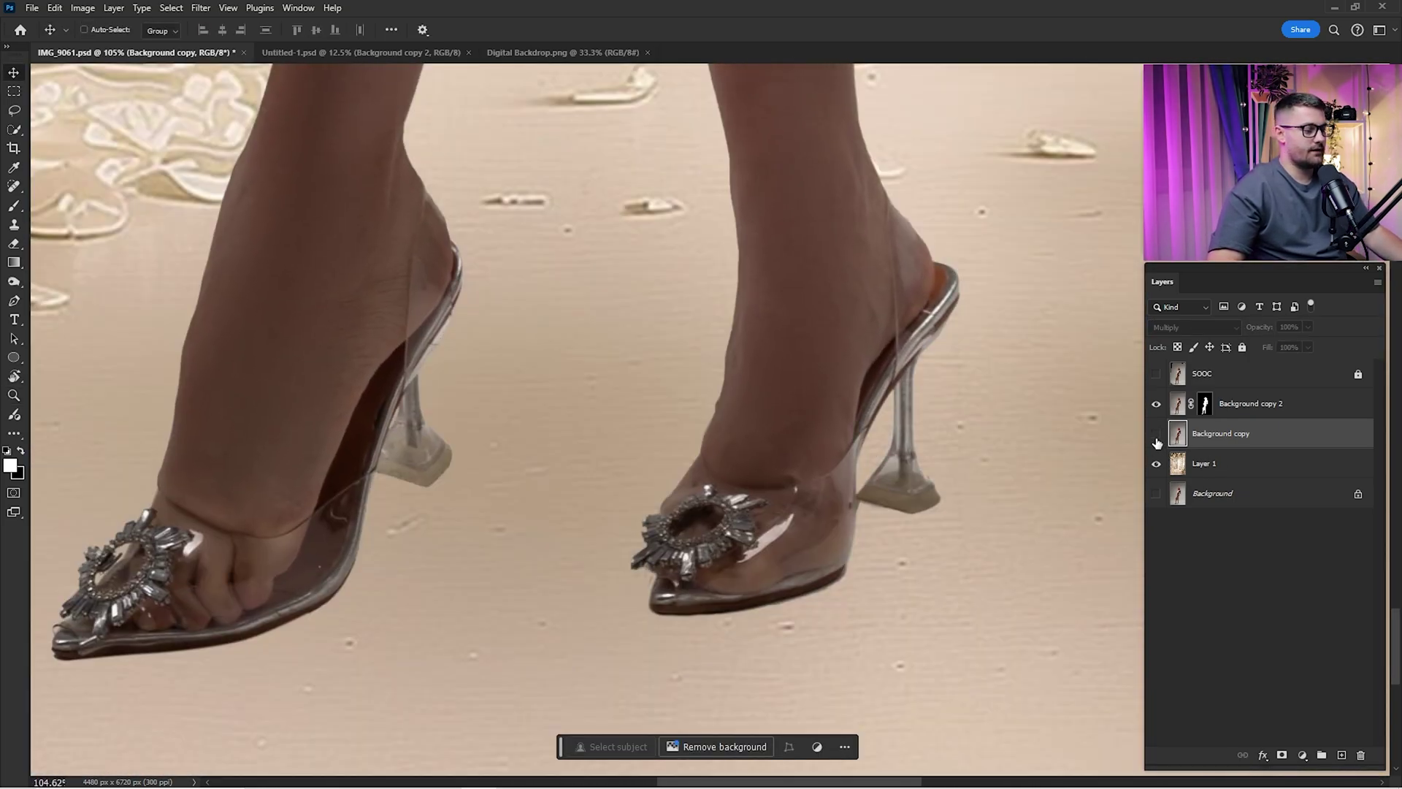
Step: Compare the whole composite with the Background copy Multiply layer shown and hidden, leaving it shown
left_click(1156, 436)
key("ctrl+0")
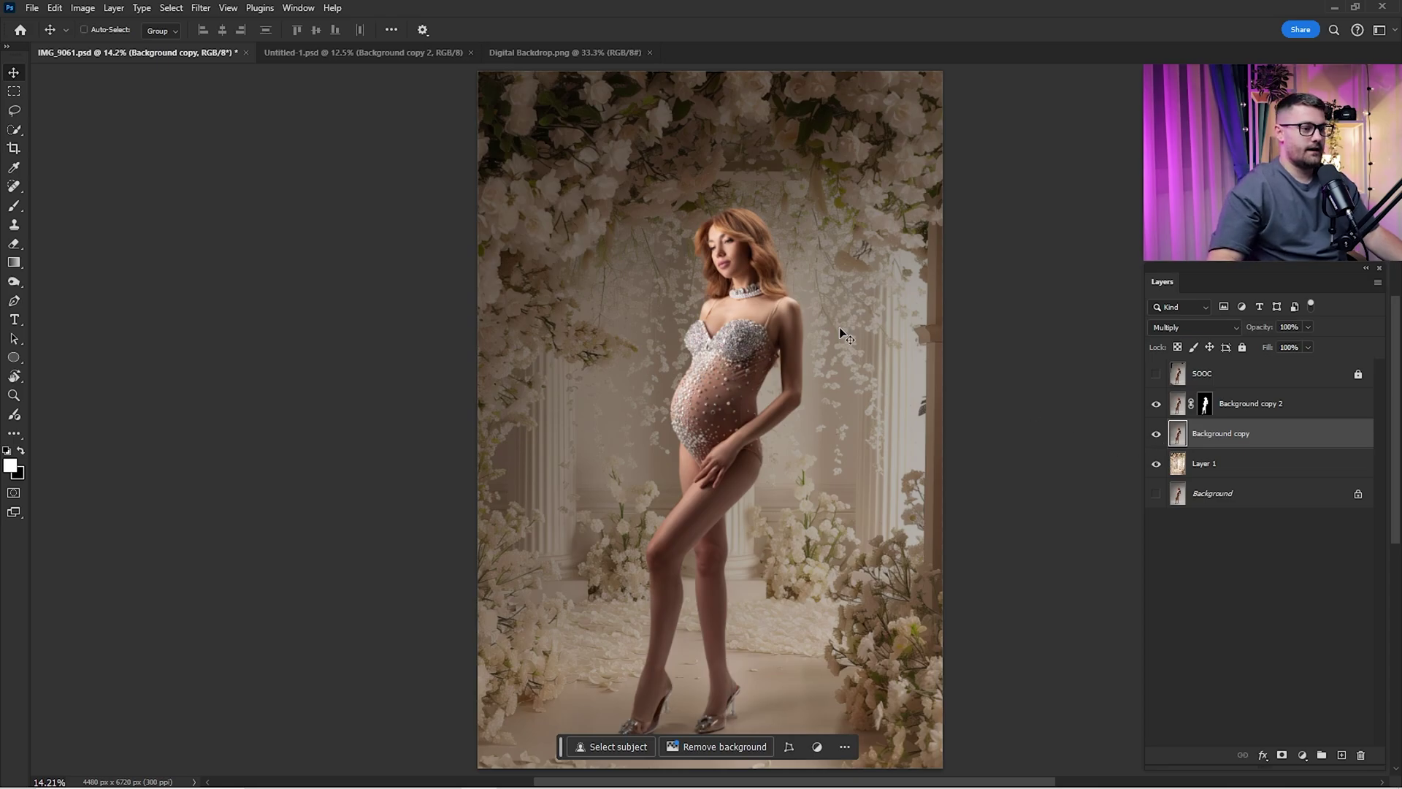
scroll(850, 325, "down", 1)
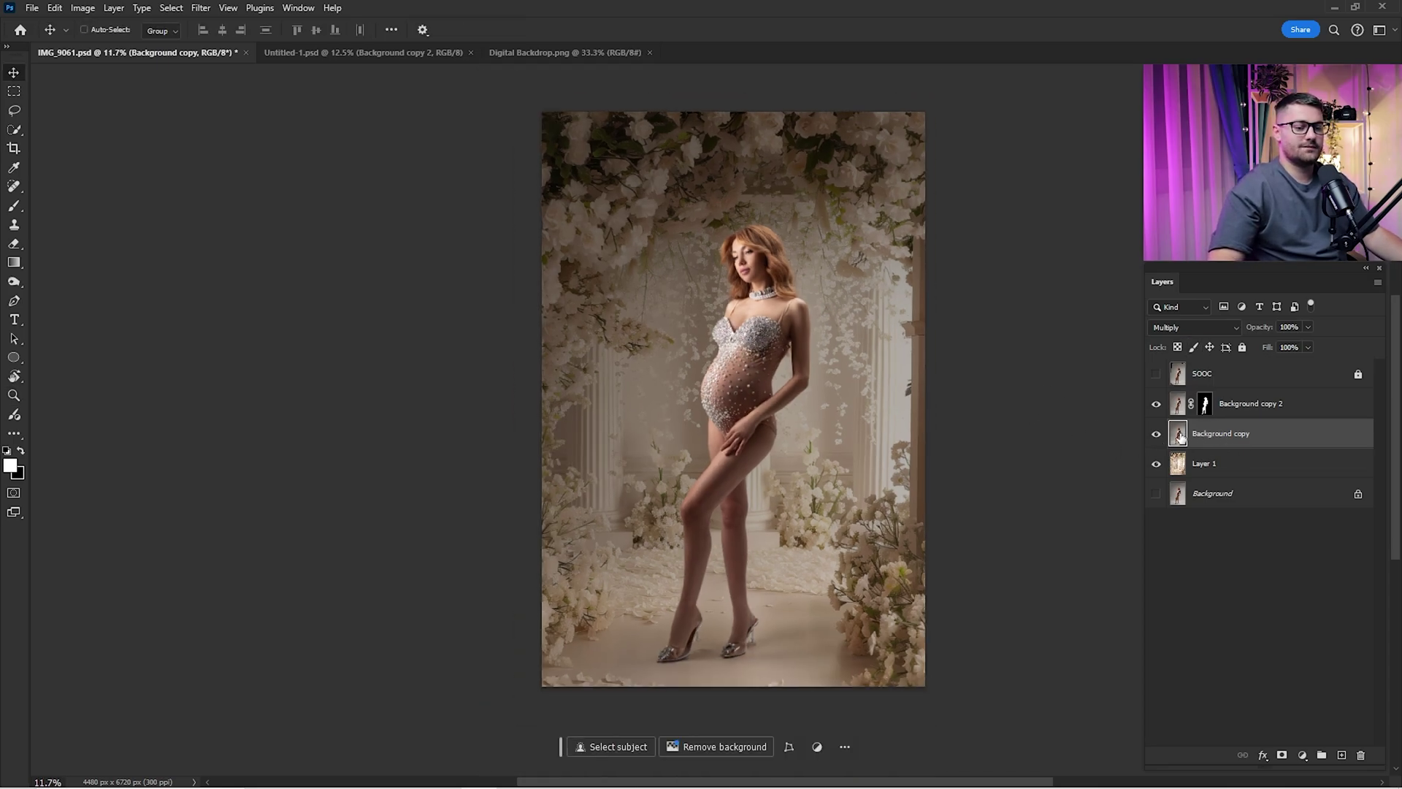
left_click(1156, 436)
left_click(1156, 435)
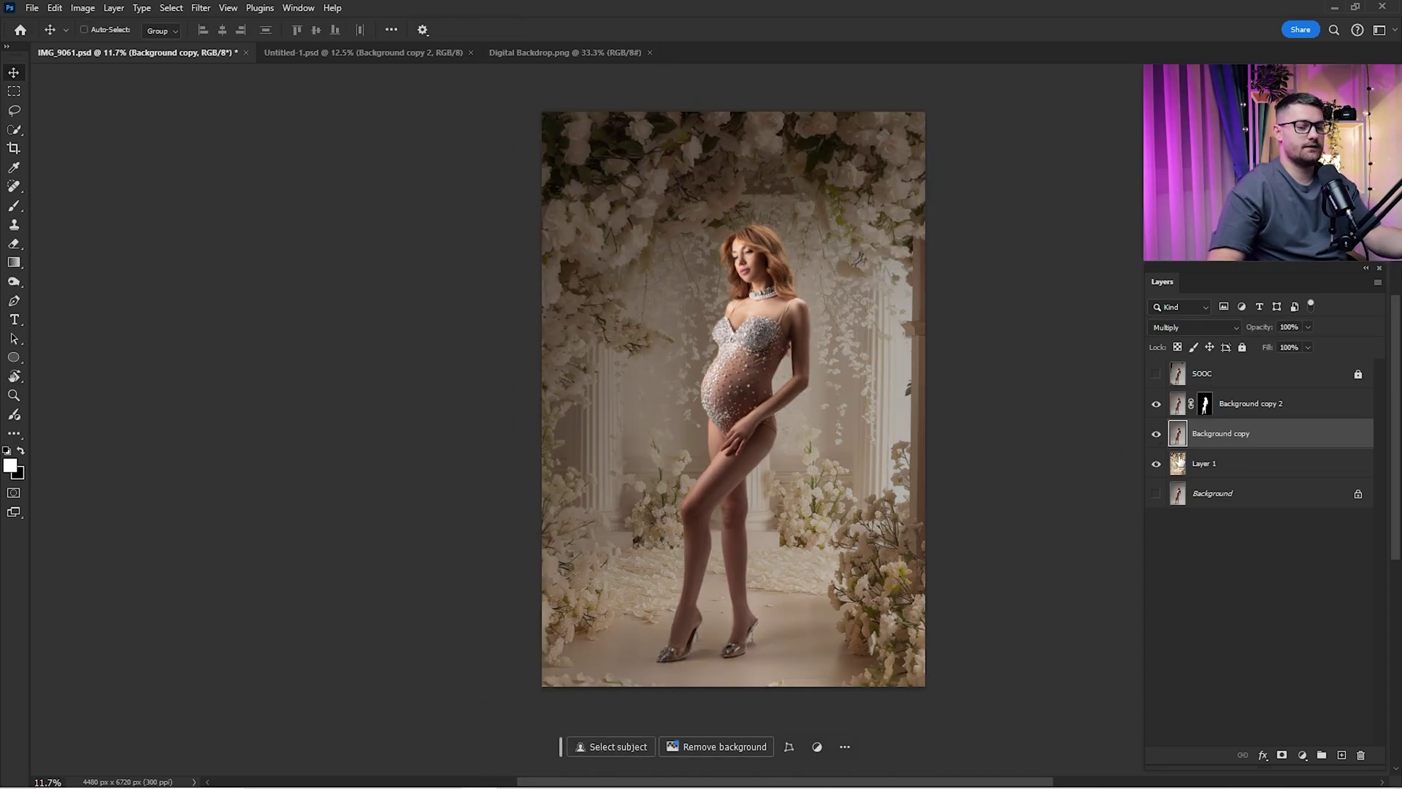
left_click(1155, 436)
left_click(1155, 435)
left_click(1155, 436)
left_click(1154, 436)
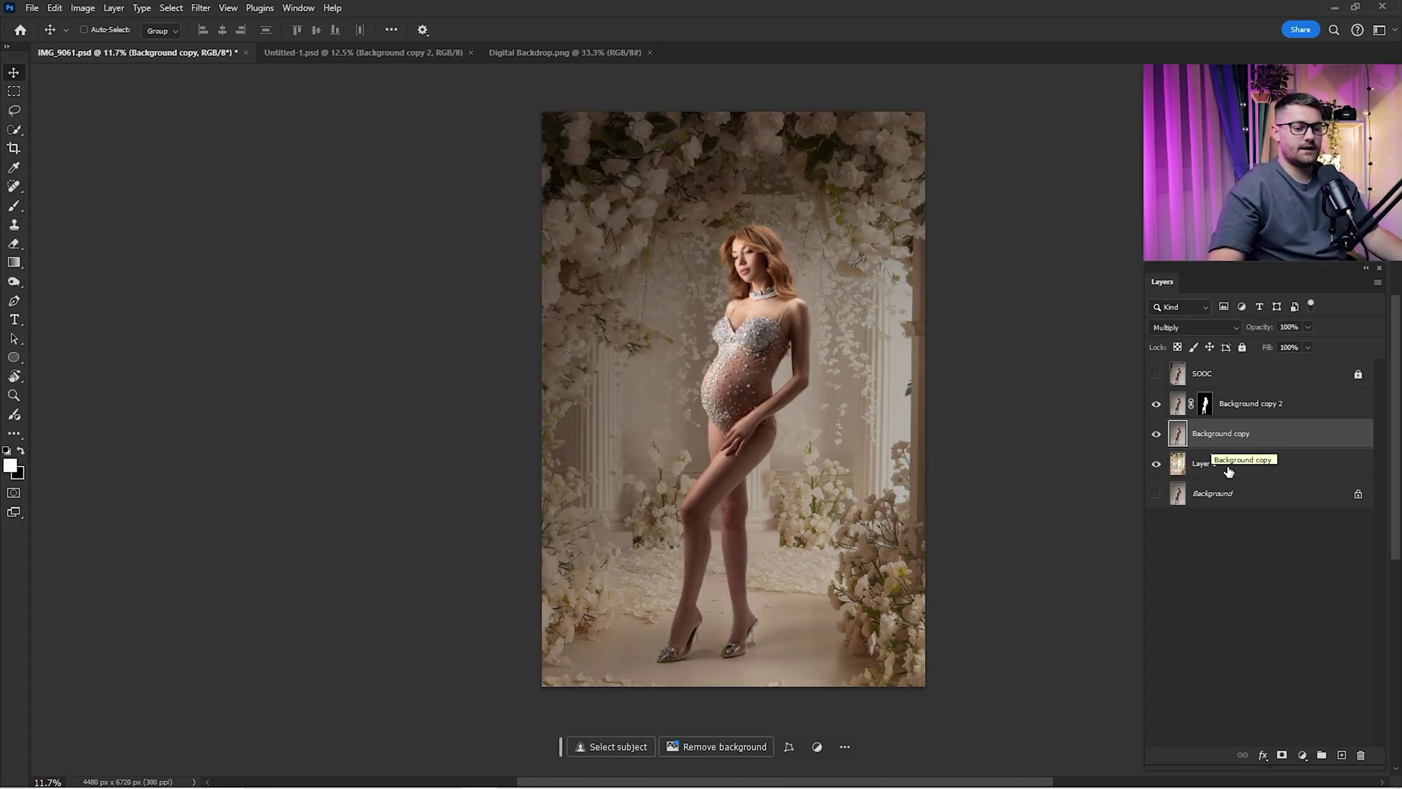
Step: Mask the Background copy layer with a linear black-to-white gradient from above the top edge down to the calves, with Reverse off
left_click(1282, 755)
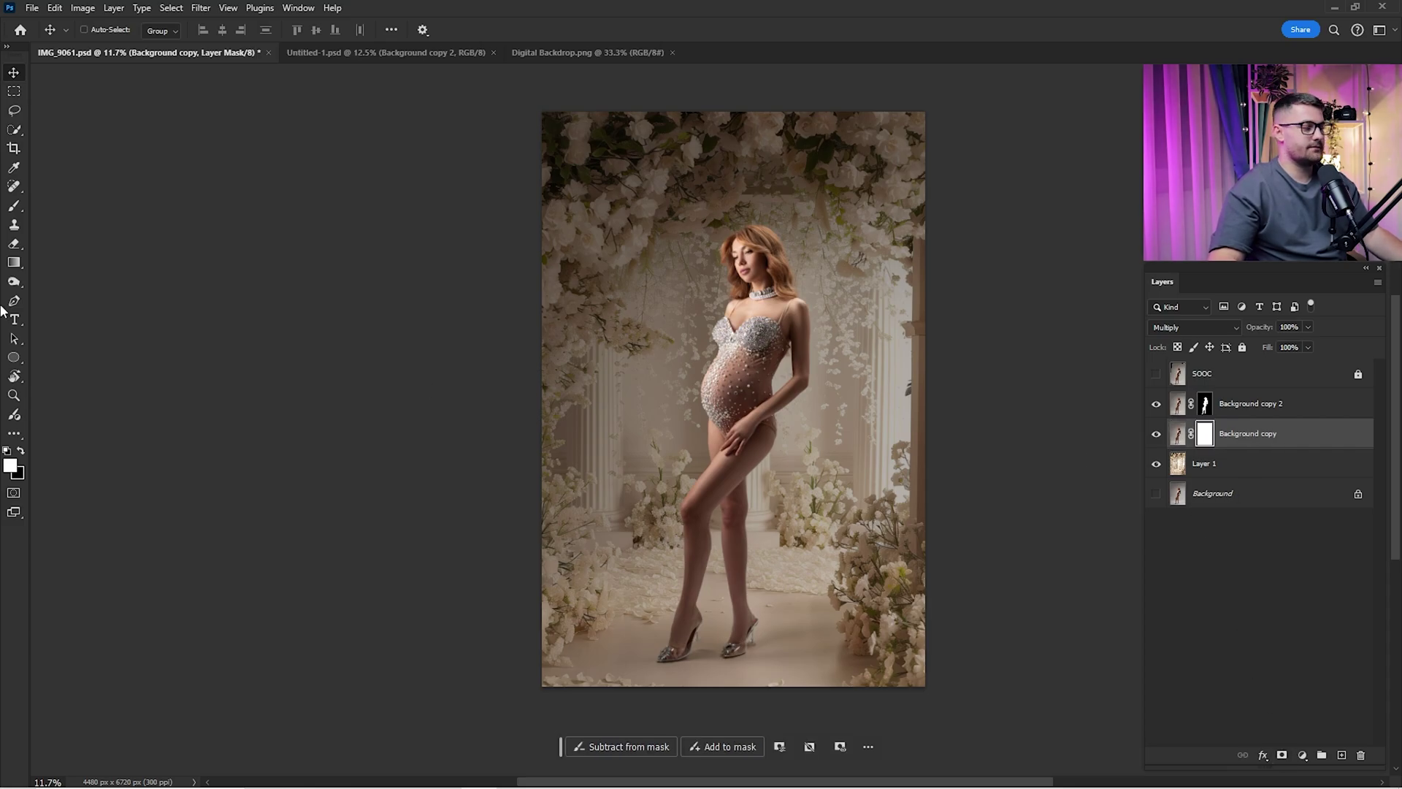
left_click(11, 265)
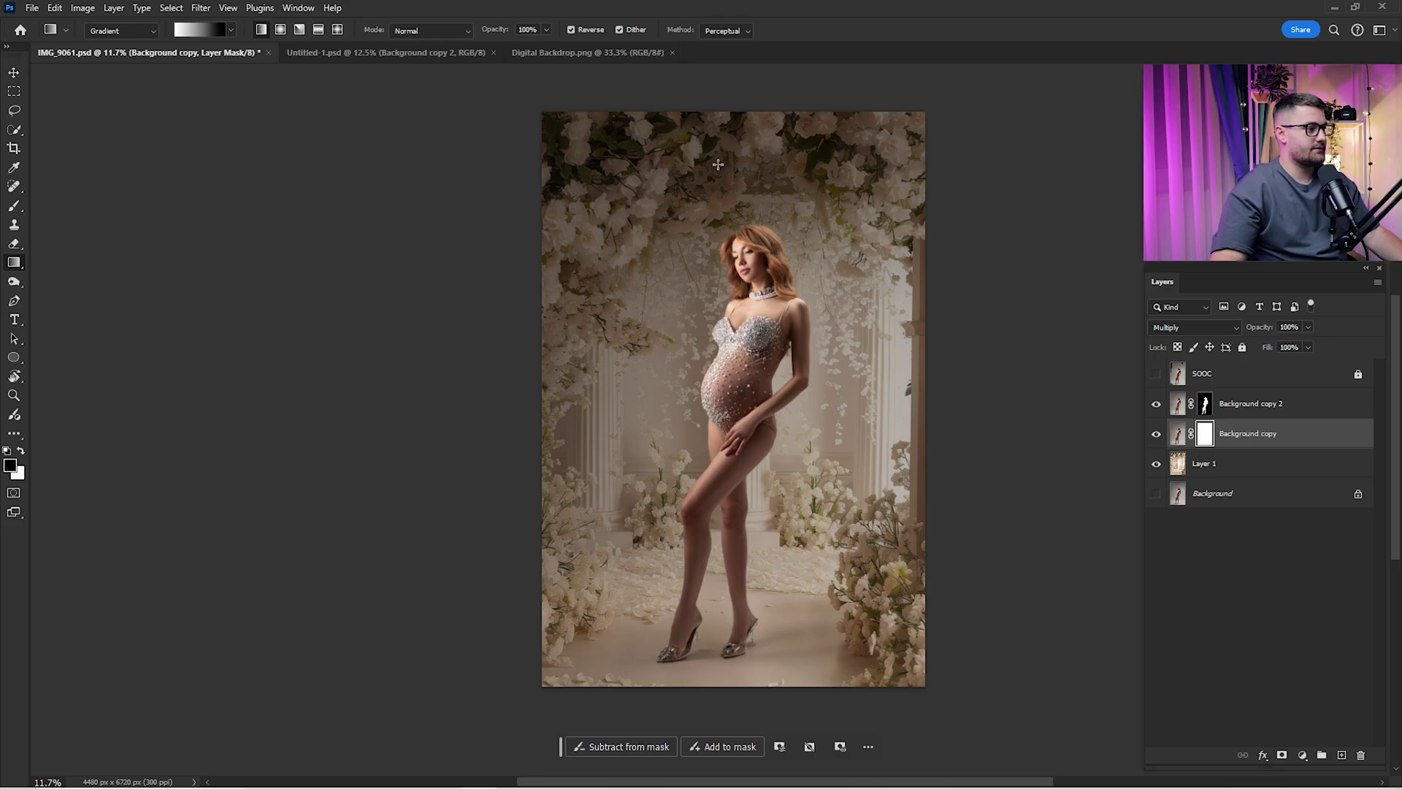
left_click_drag(765, 103, 717, 636)
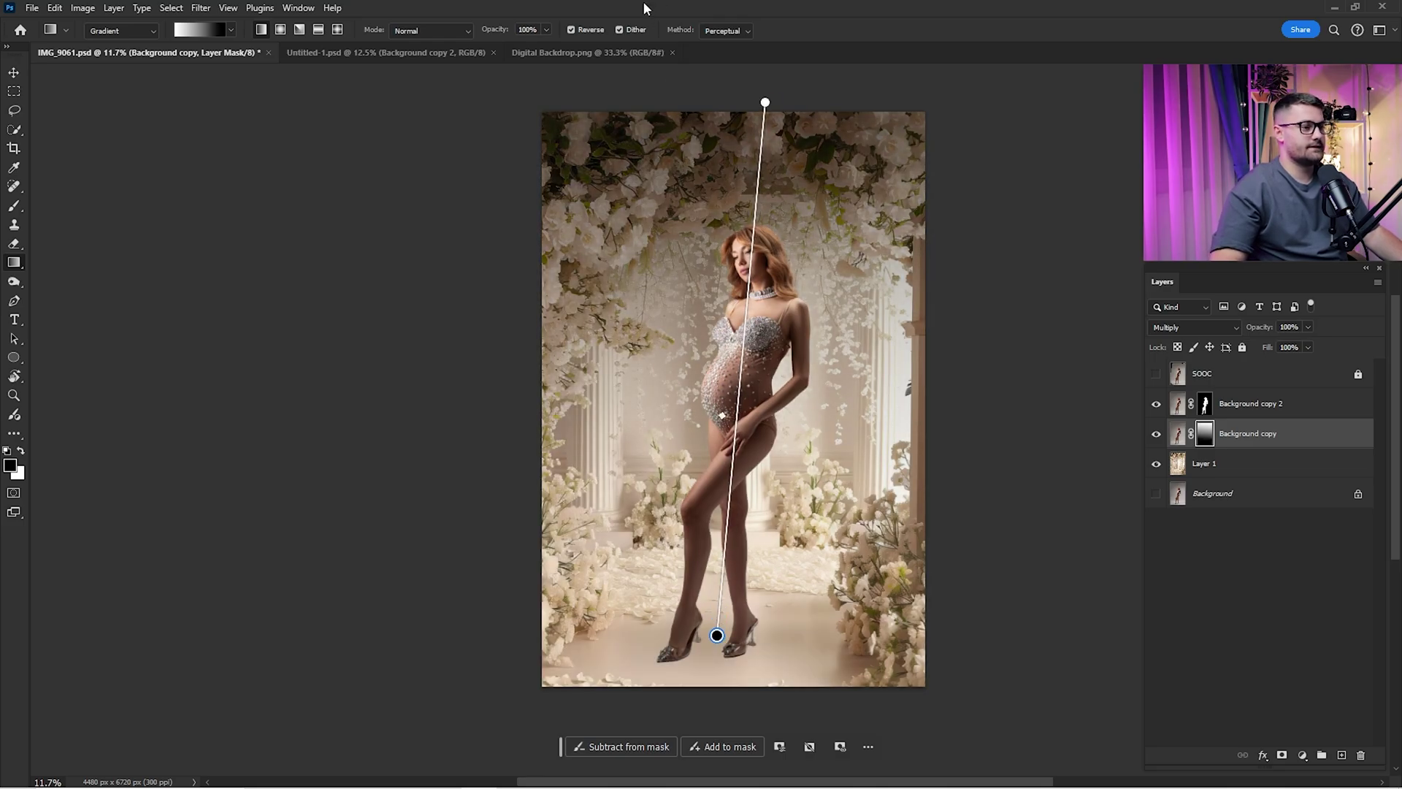
left_click(584, 33)
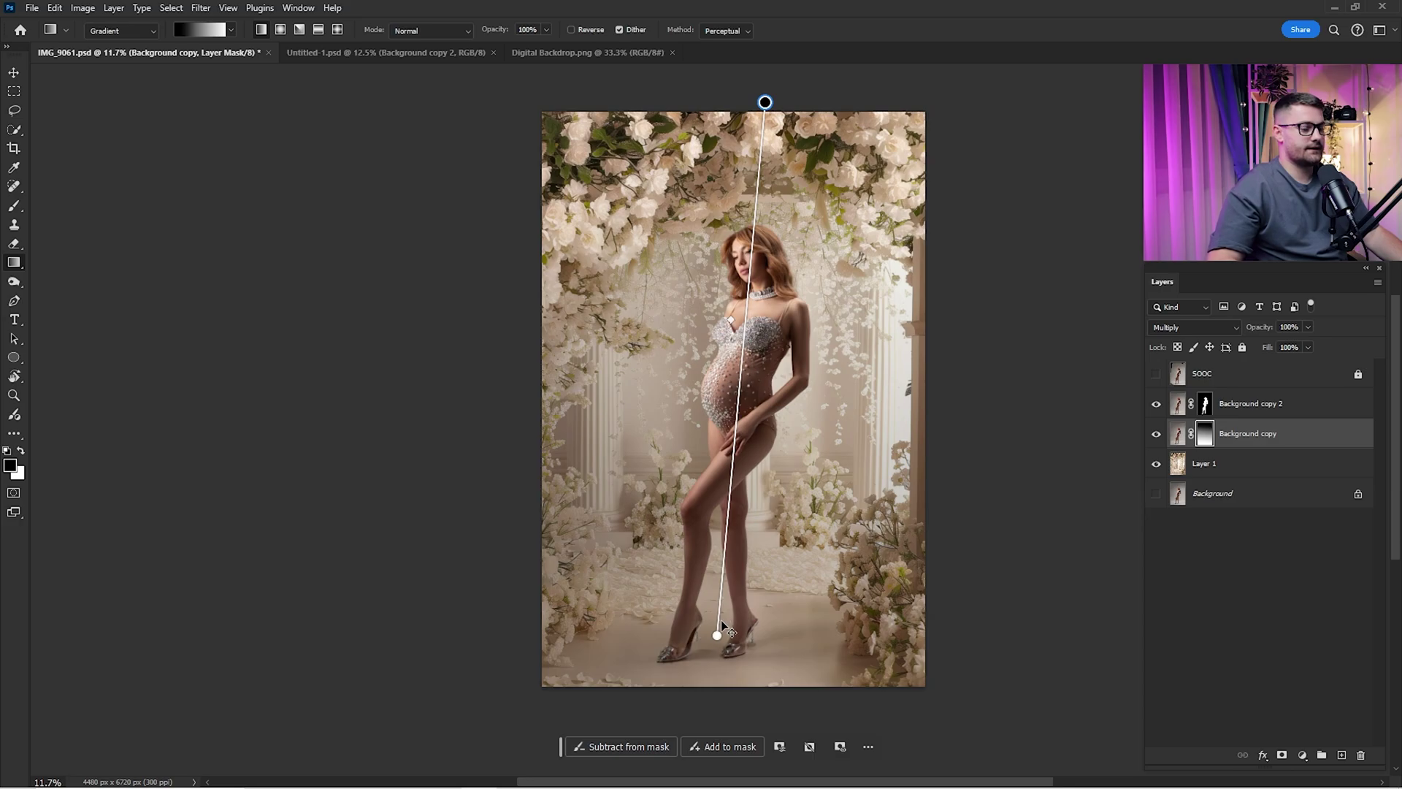
left_click_drag(718, 642, 728, 565)
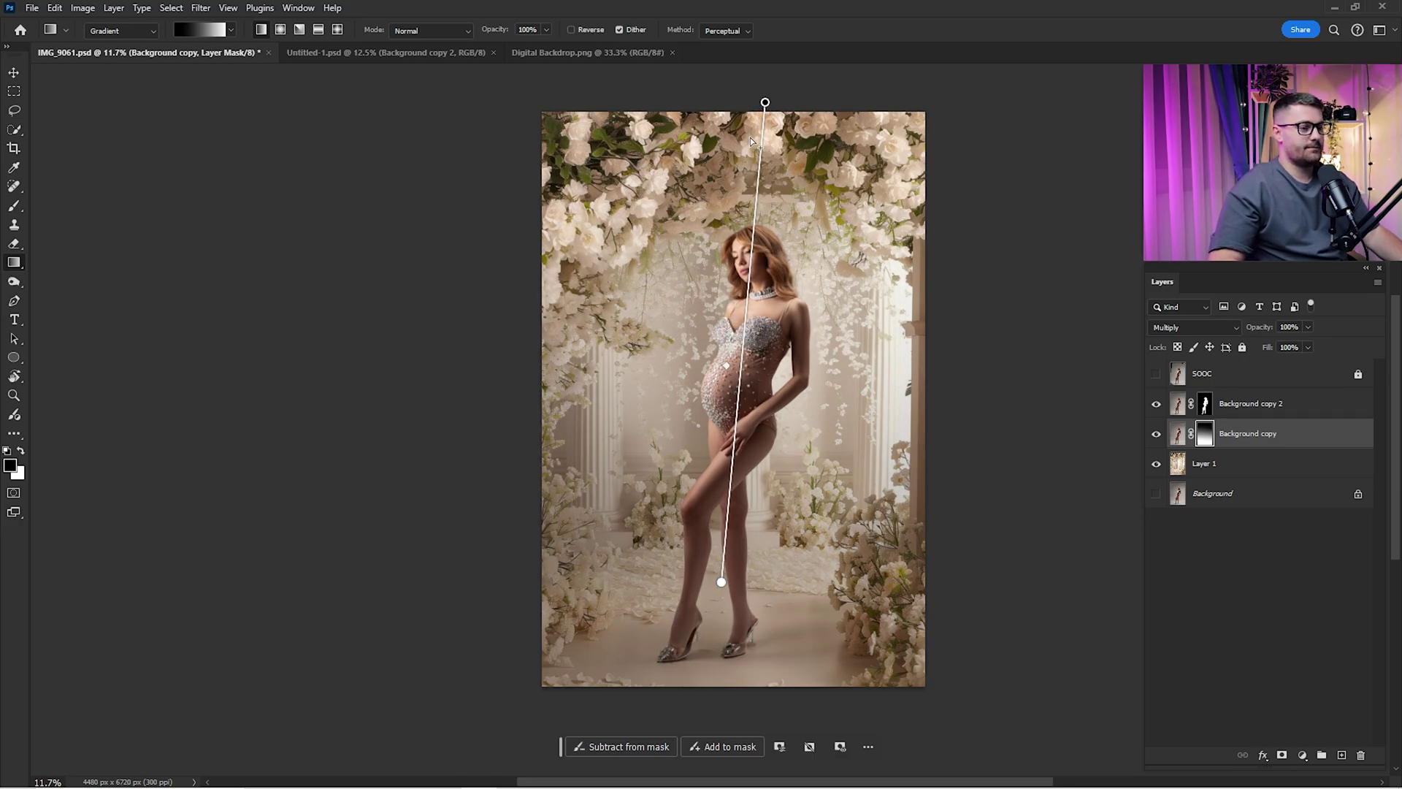
Step: Compare the backdrop's brightness with the gradient-masked Background copy layer shown and hidden
left_click(1156, 434)
left_click(1156, 433)
left_click(1155, 433)
left_click(1156, 434)
left_click(1156, 436)
left_click(1156, 436)
left_click(1157, 437)
left_click(1156, 437)
left_click(1157, 437)
left_click(1156, 437)
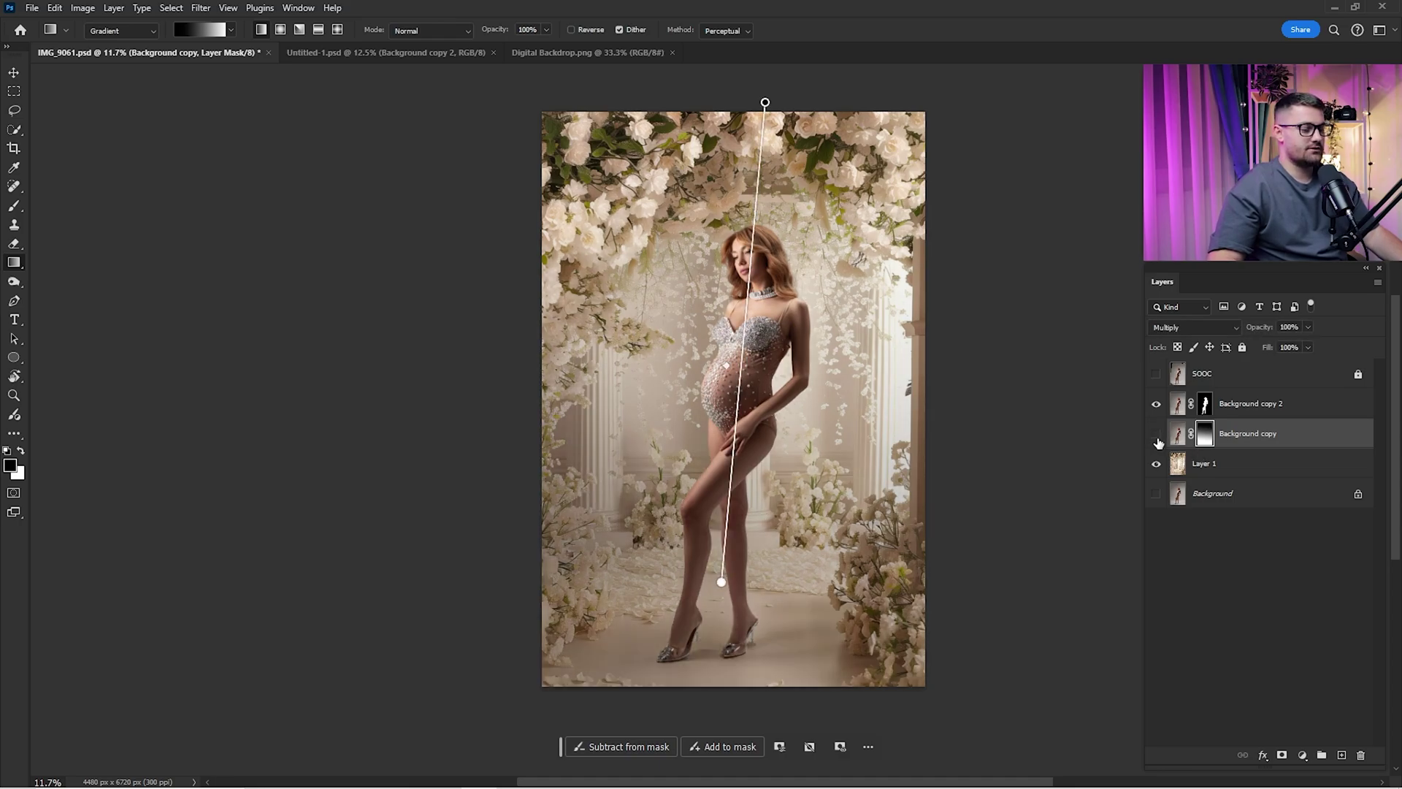
Step: Compare the original Background photo on its own with the full composite
left_click(15, 73)
left_click(1156, 493, "alt")
left_click(1155, 493, "alt")
left_click(1156, 493, "alt")
left_click(1156, 493, "alt")
left_click(1156, 494, "alt")
left_click(1157, 495, "alt")
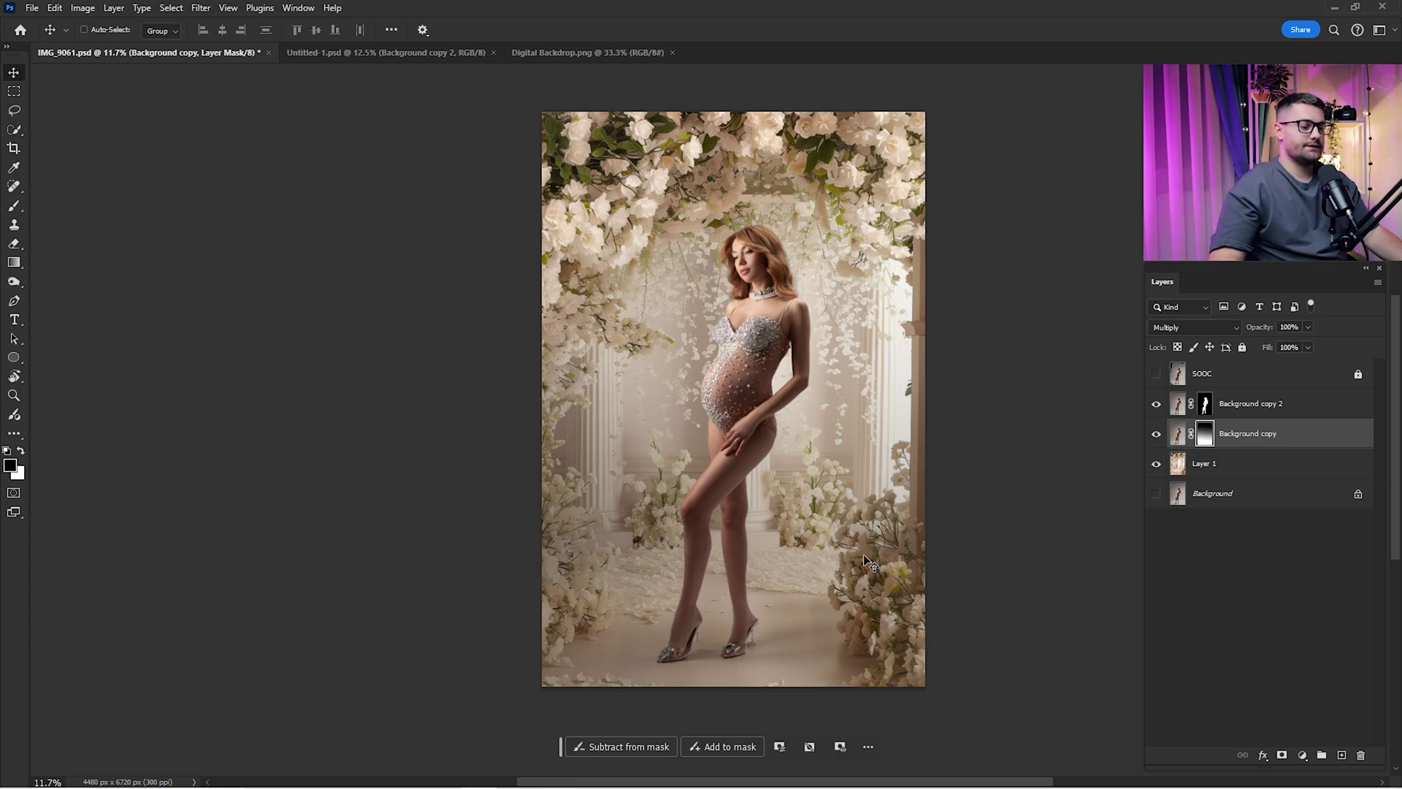
Step: Check what Layer 1 and the Background copy layer each contribute by switching their visibility off and on
left_click(1178, 466)
left_click(1156, 464)
left_click(1156, 463)
left_click(1155, 434)
left_click(1156, 433)
left_click(1234, 435)
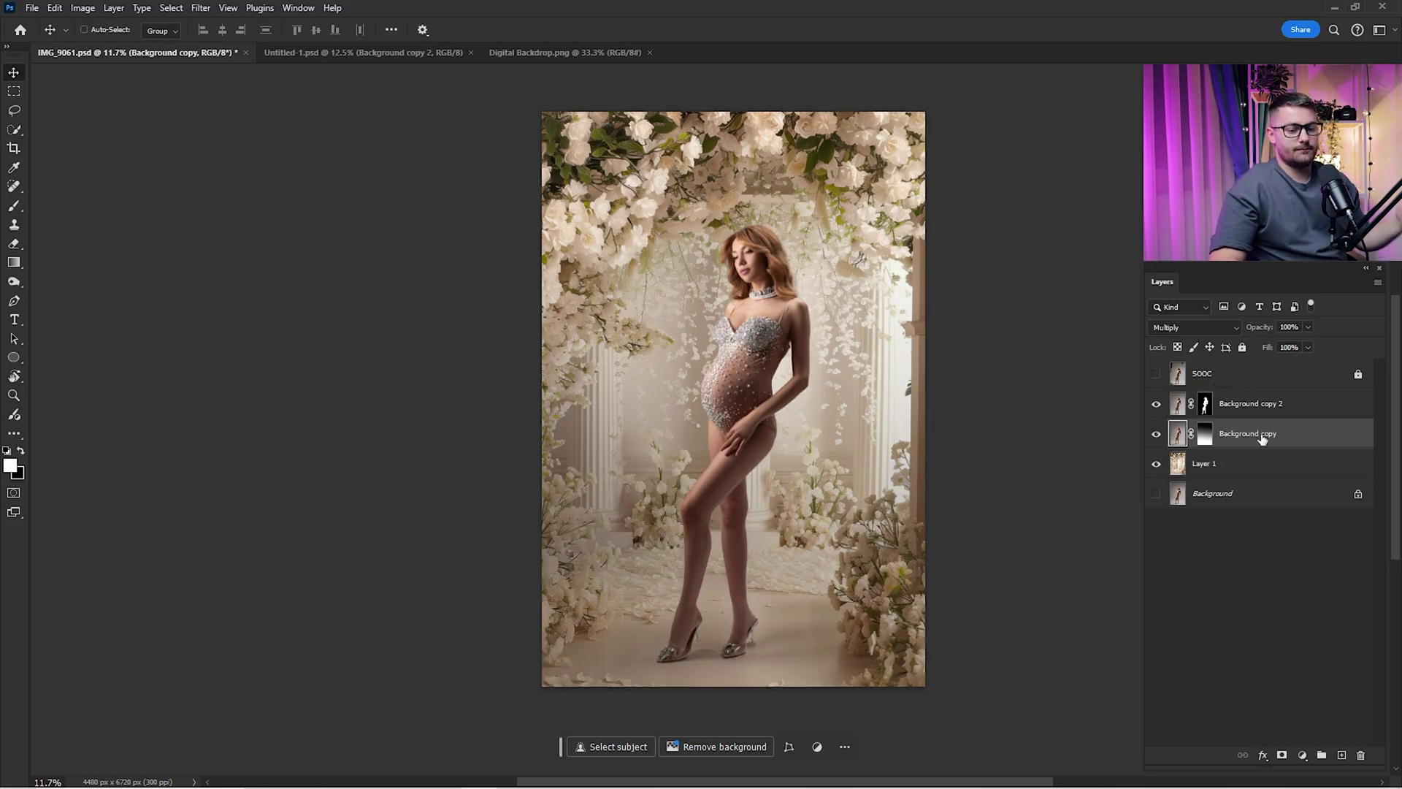
left_click(1158, 435)
left_click(1158, 436)
left_click(1158, 435)
left_click(1158, 435)
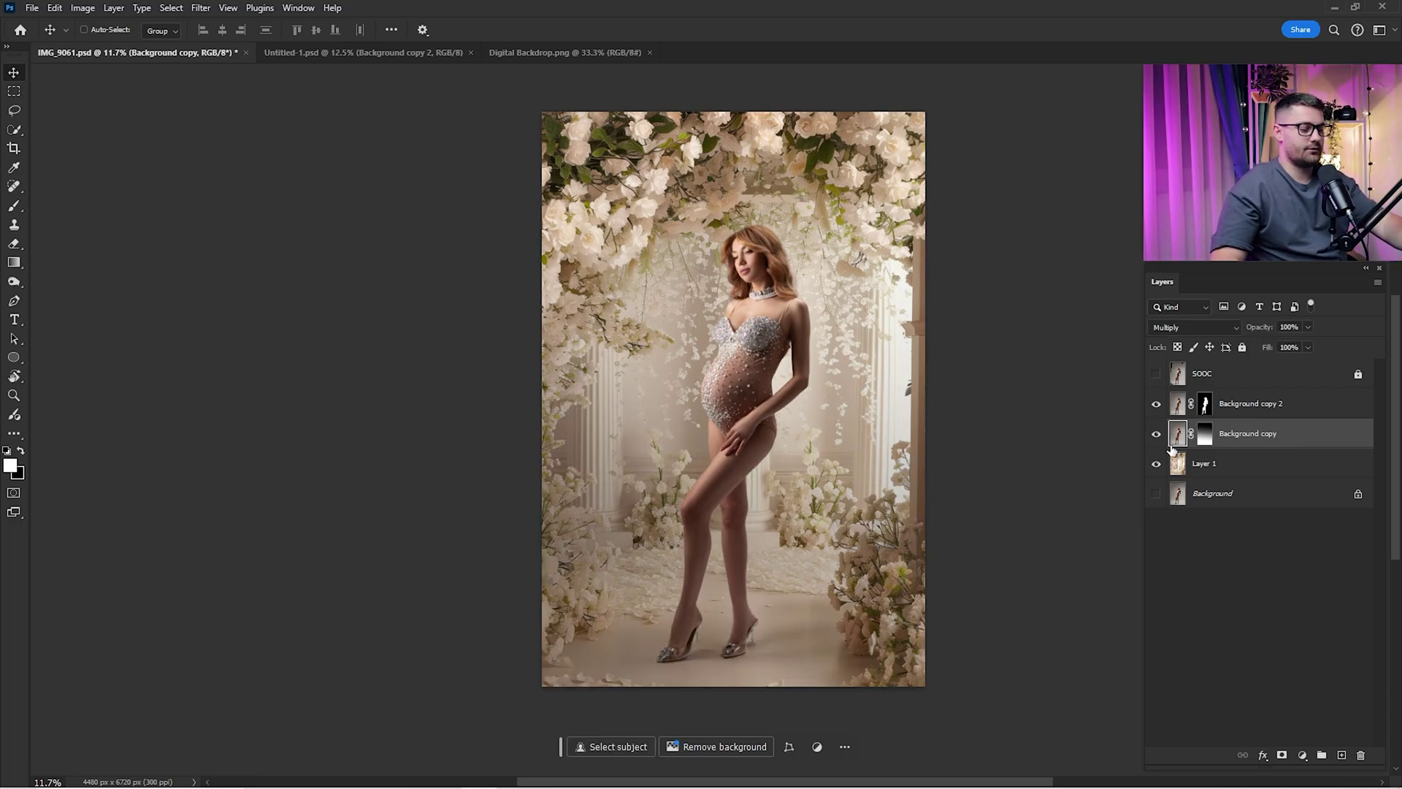
Step: Add a Curves adjustment above Layer 1 and raise the midtones of the RGB curve to brighten the backdrop
left_click(1220, 464)
left_click(1304, 756)
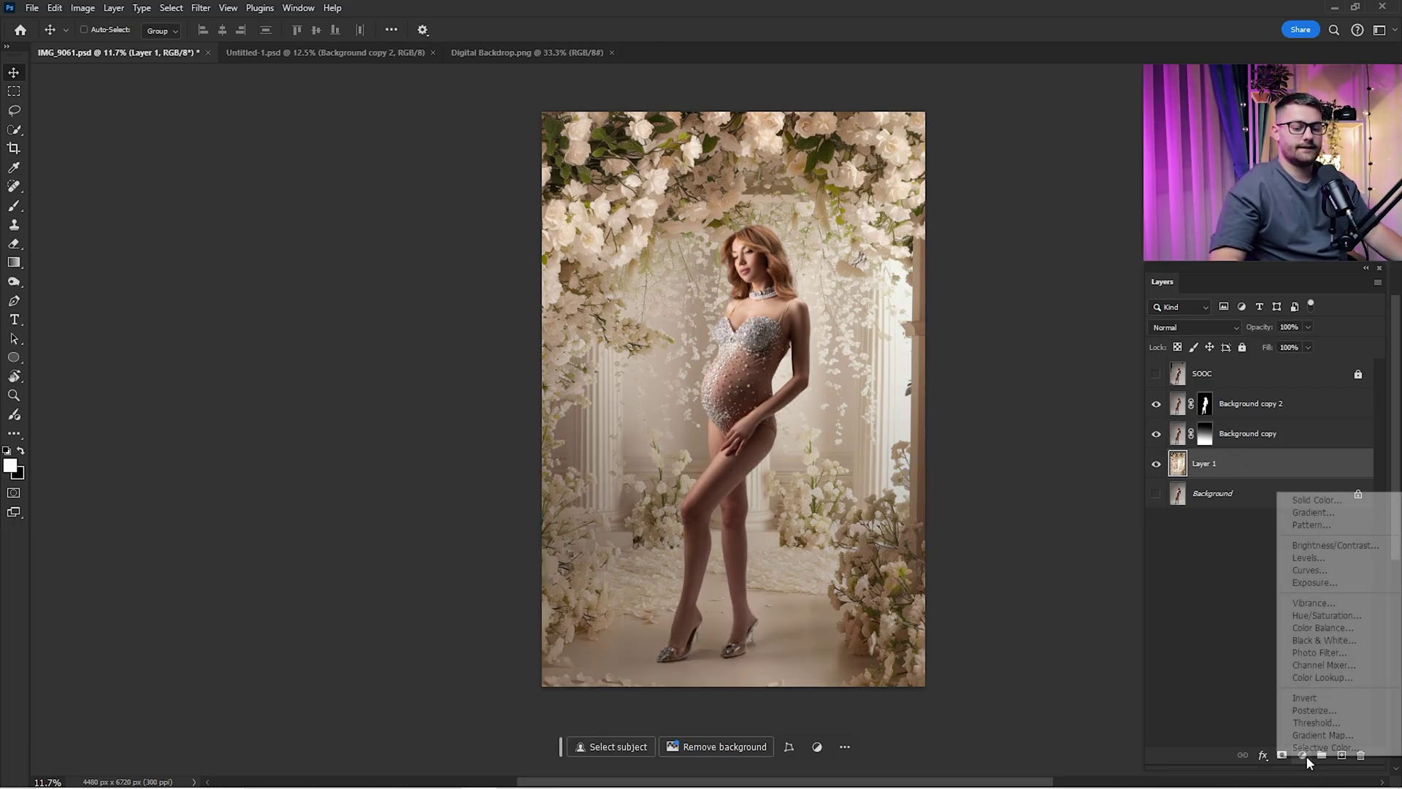
left_click(1310, 571)
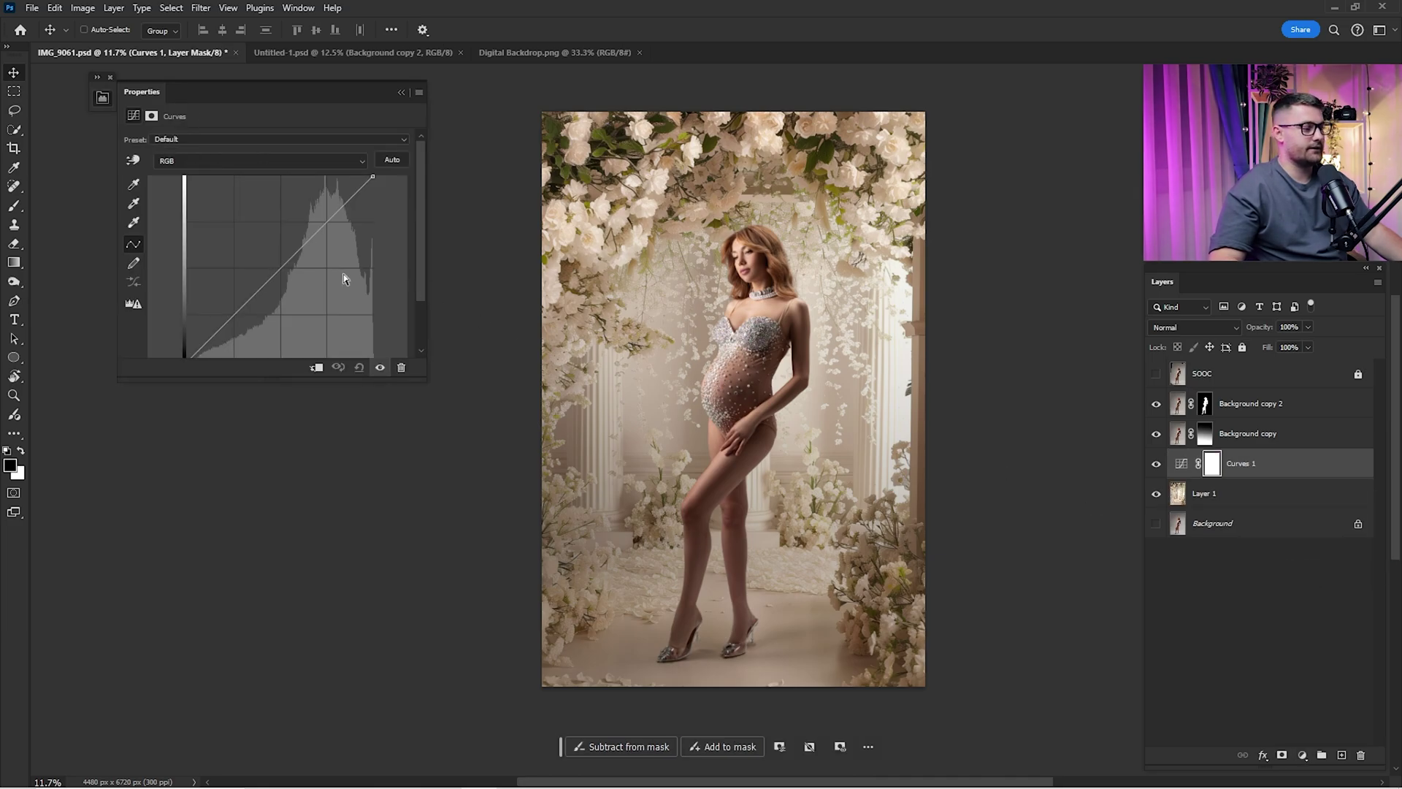
mouse_move(279, 267)
left_mouse_down()
mouse_move(263, 243)
mouse_move(272, 252)
left_mouse_up()
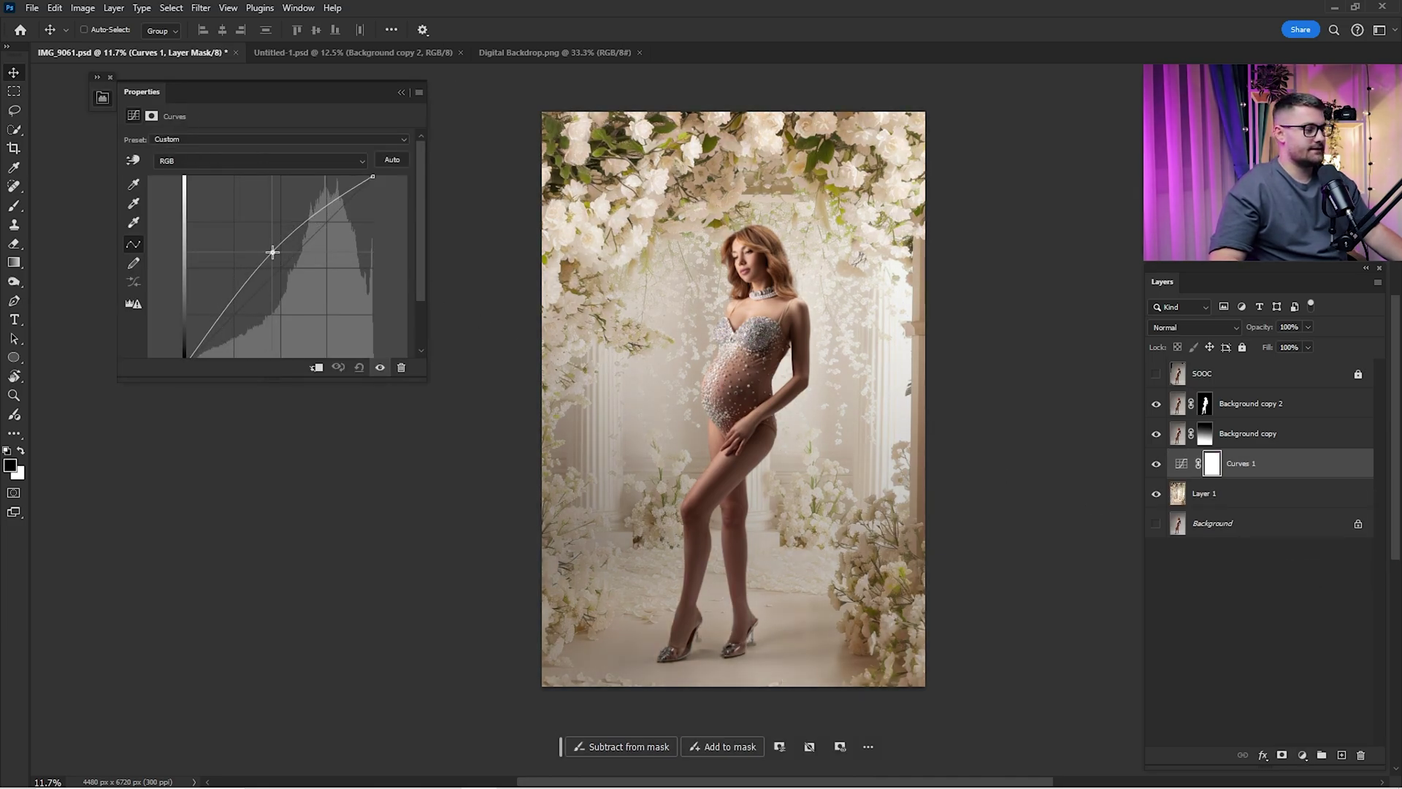
left_click(401, 92)
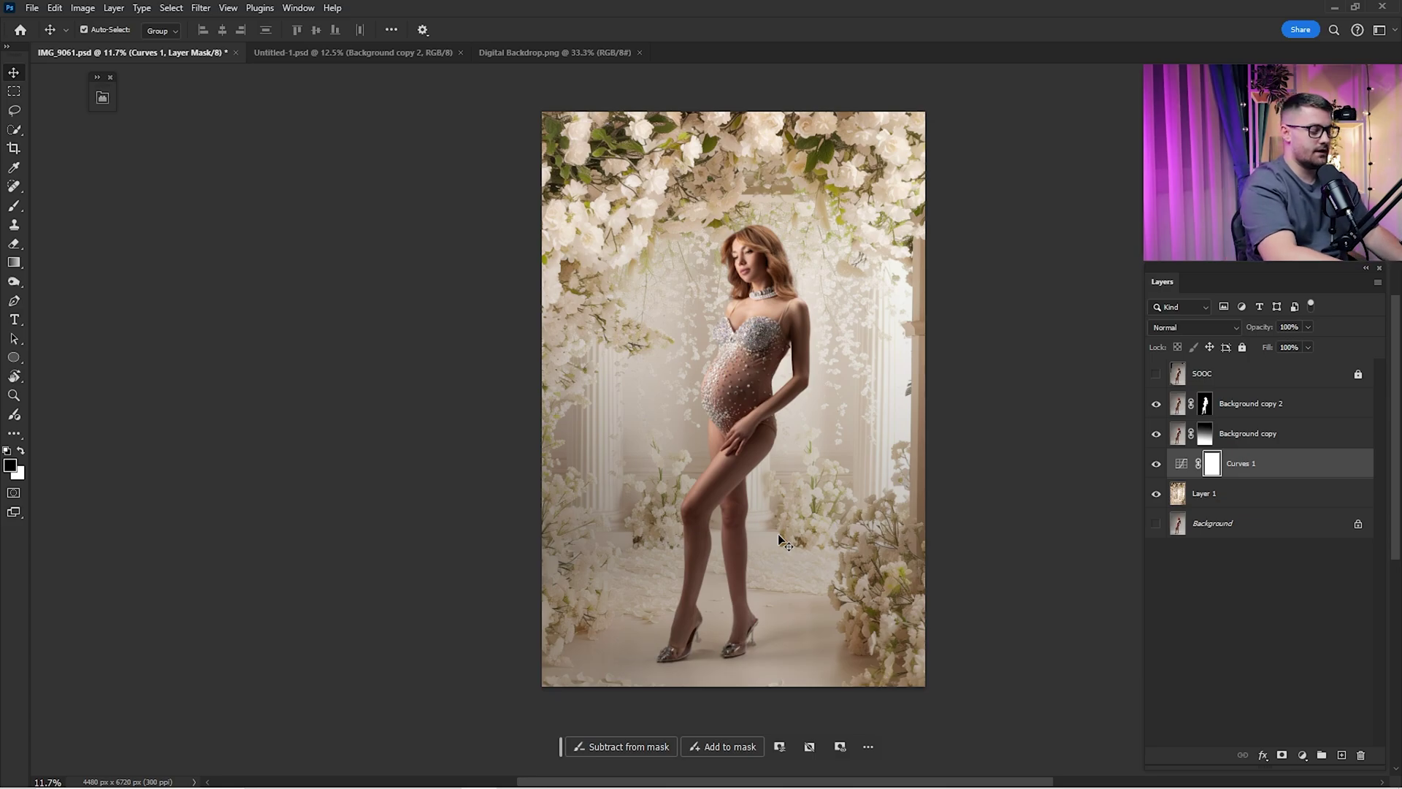
Step: Invert the Curves 1 mask to black and paint white across the floor and lower flowers with a soft 3200-pixel brush
key("ctrl+i")
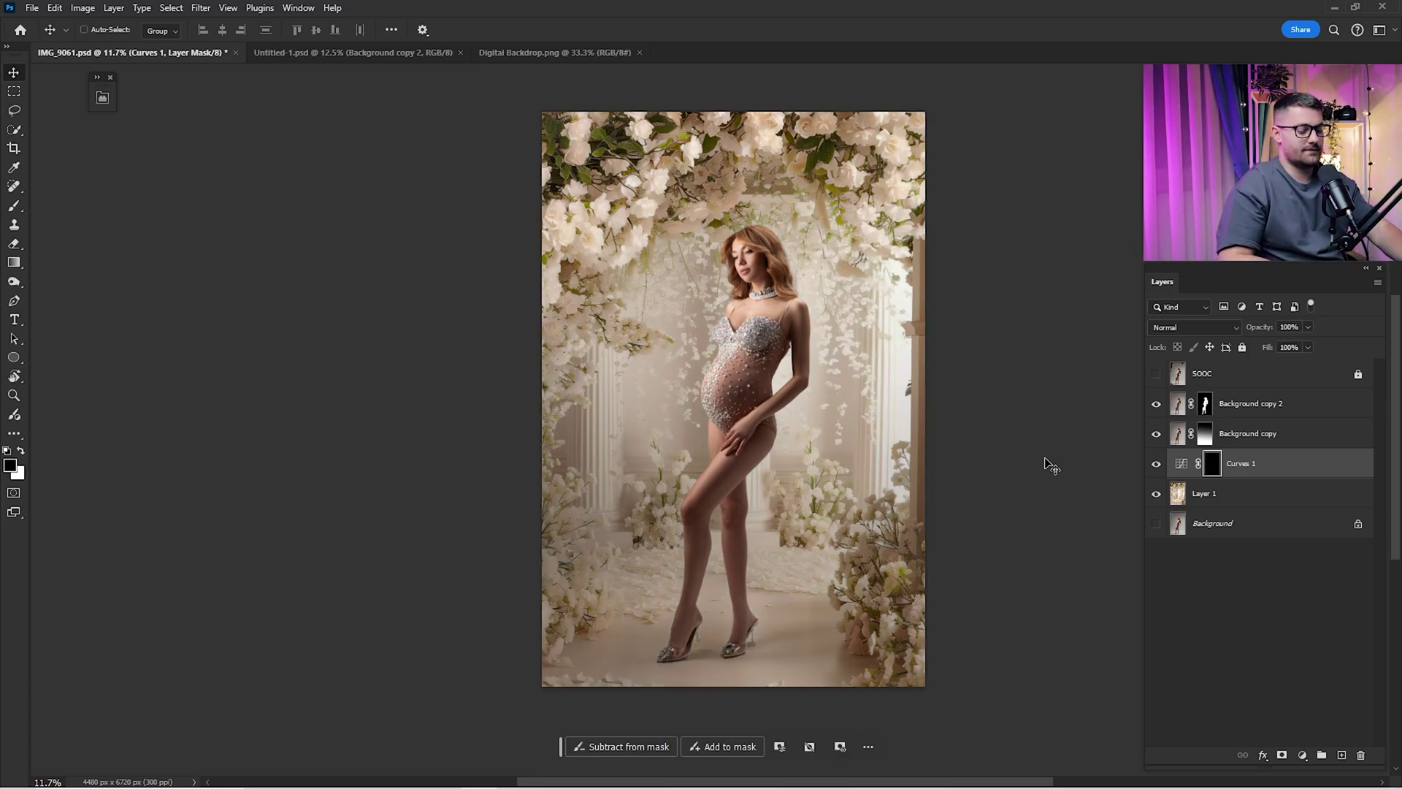
key("b")
key("bracketright")
key("bracketright")
key("bracketright")
key("bracketright")
key("bracketright")
key("bracketright")
key("bracketright")
key("bracketright")
key("bracketright")
key("bracketright")
key("bracketright")
key("bracketright")
key("bracketright")
key("bracketright")
key("bracketright")
key("bracketright")
key("bracketright")
key("bracketright")
key("bracketright")
key("bracketright")
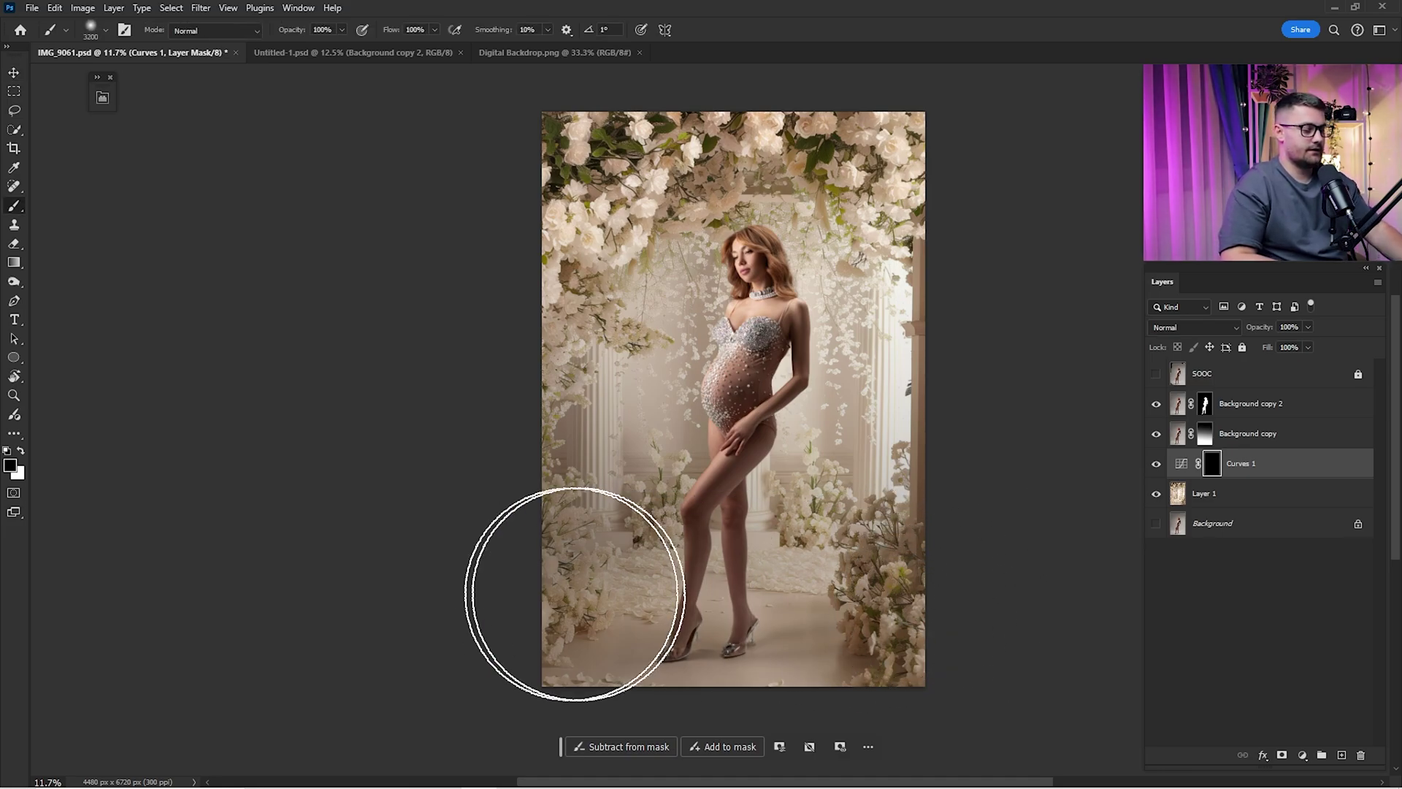
key("x")
left_click_drag(893, 612, 646, 588)
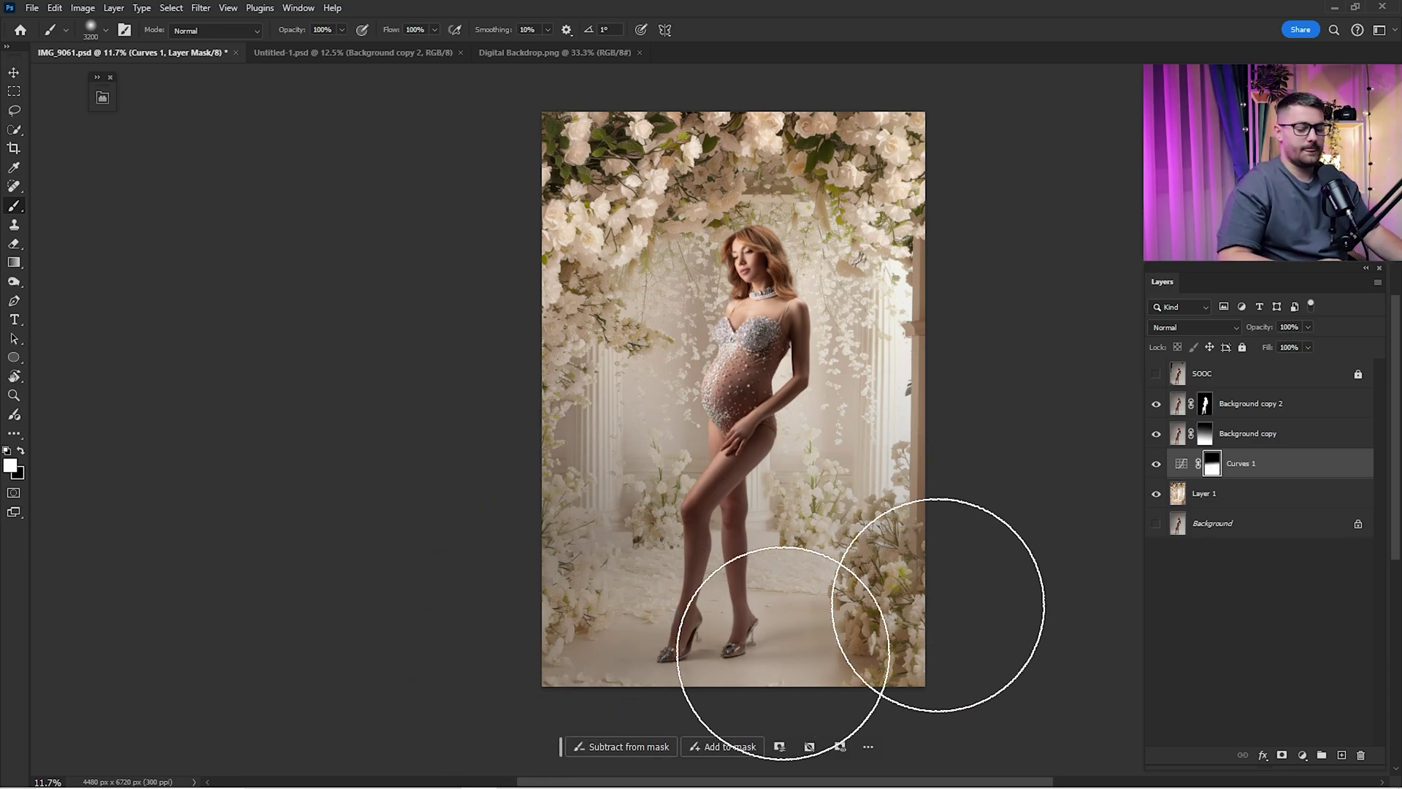
Step: Compare the lower part of the backdrop with the Curves 1 adjustment shown and hidden
left_click(1155, 466)
left_click(1155, 466)
left_click(1155, 466)
left_click(1155, 467)
left_click(1154, 468)
left_click(1154, 467)
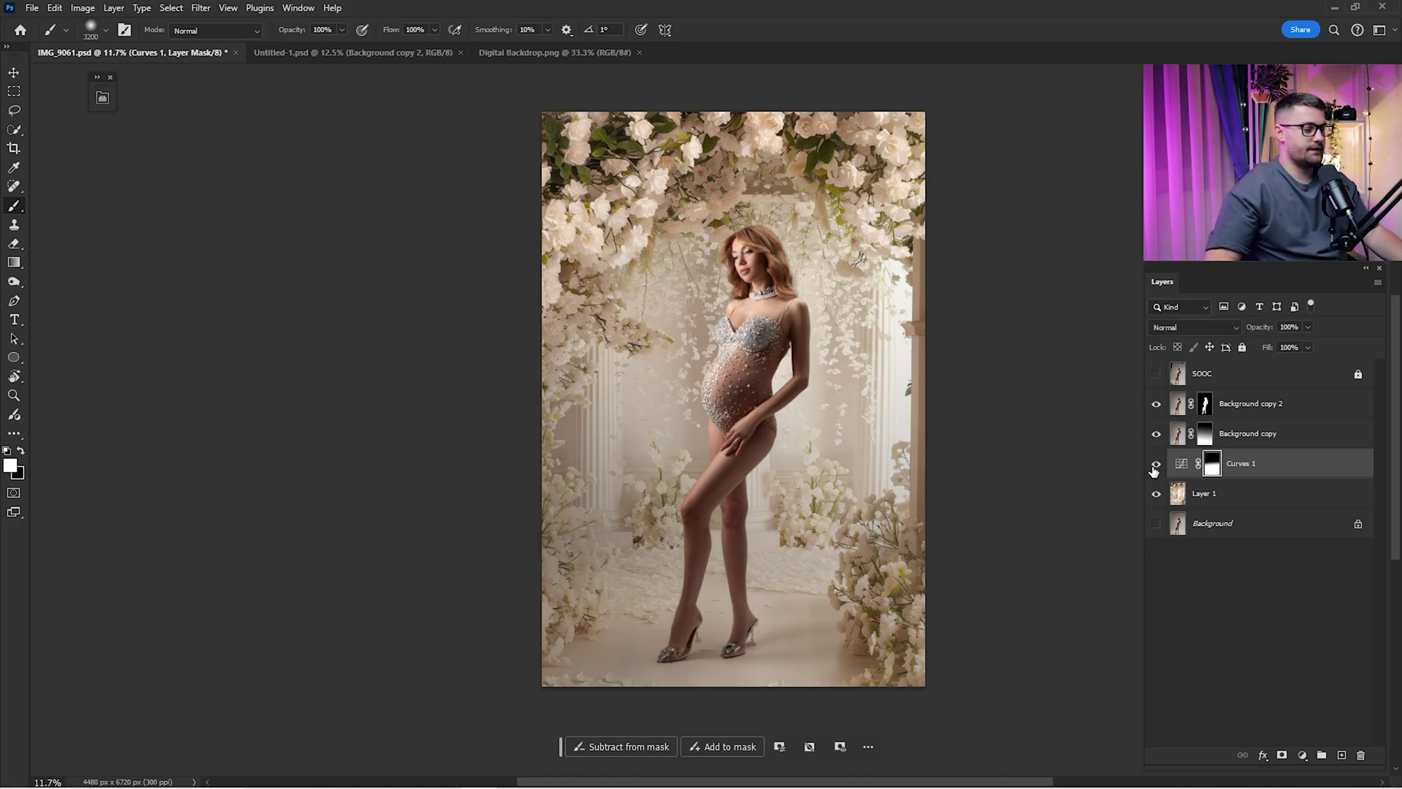
left_click(1154, 467)
left_click(1155, 468)
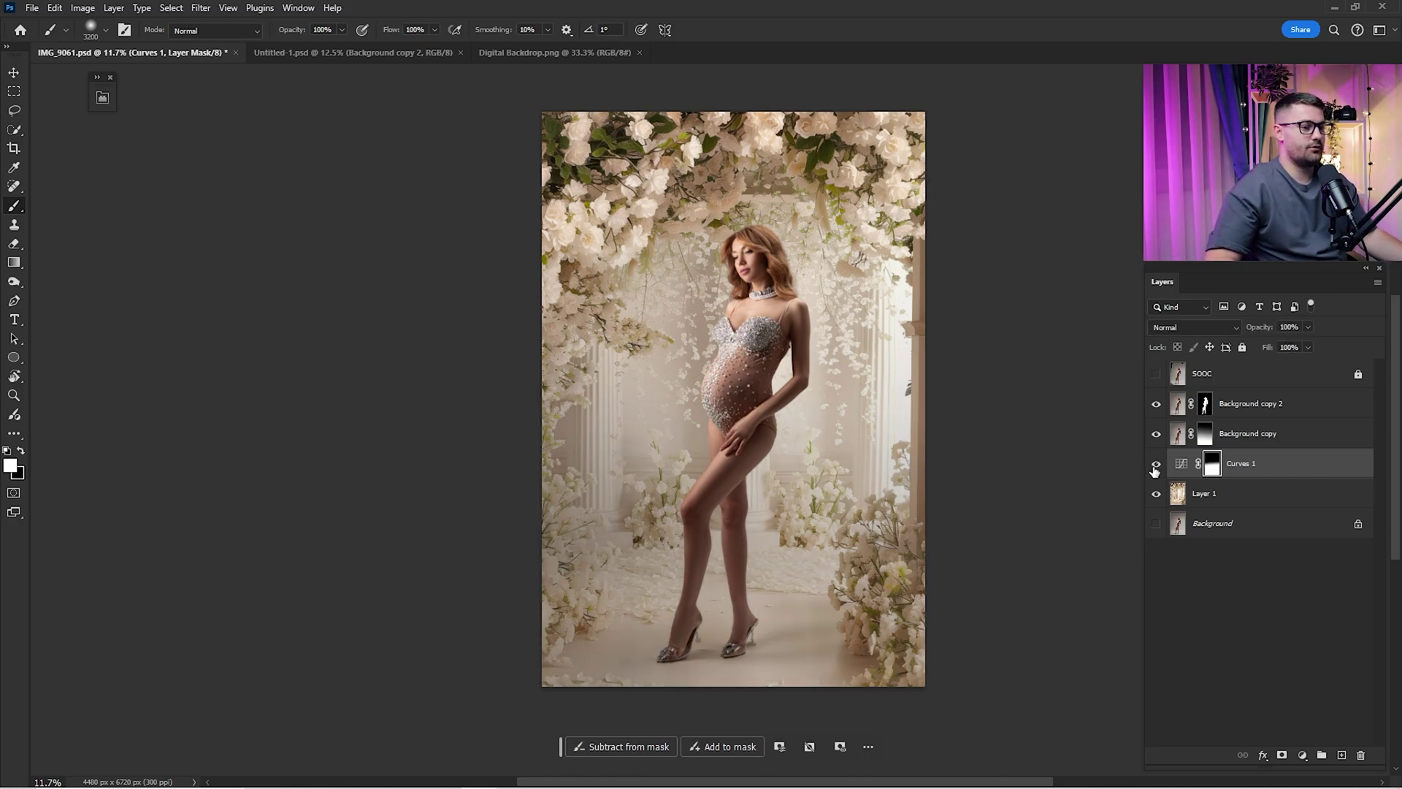
Step: Duplicate the Layer 1 backdrop directly beneath the Curves 1 adjustment
left_click(1184, 495)
left_click(1158, 468)
left_click(1157, 467)
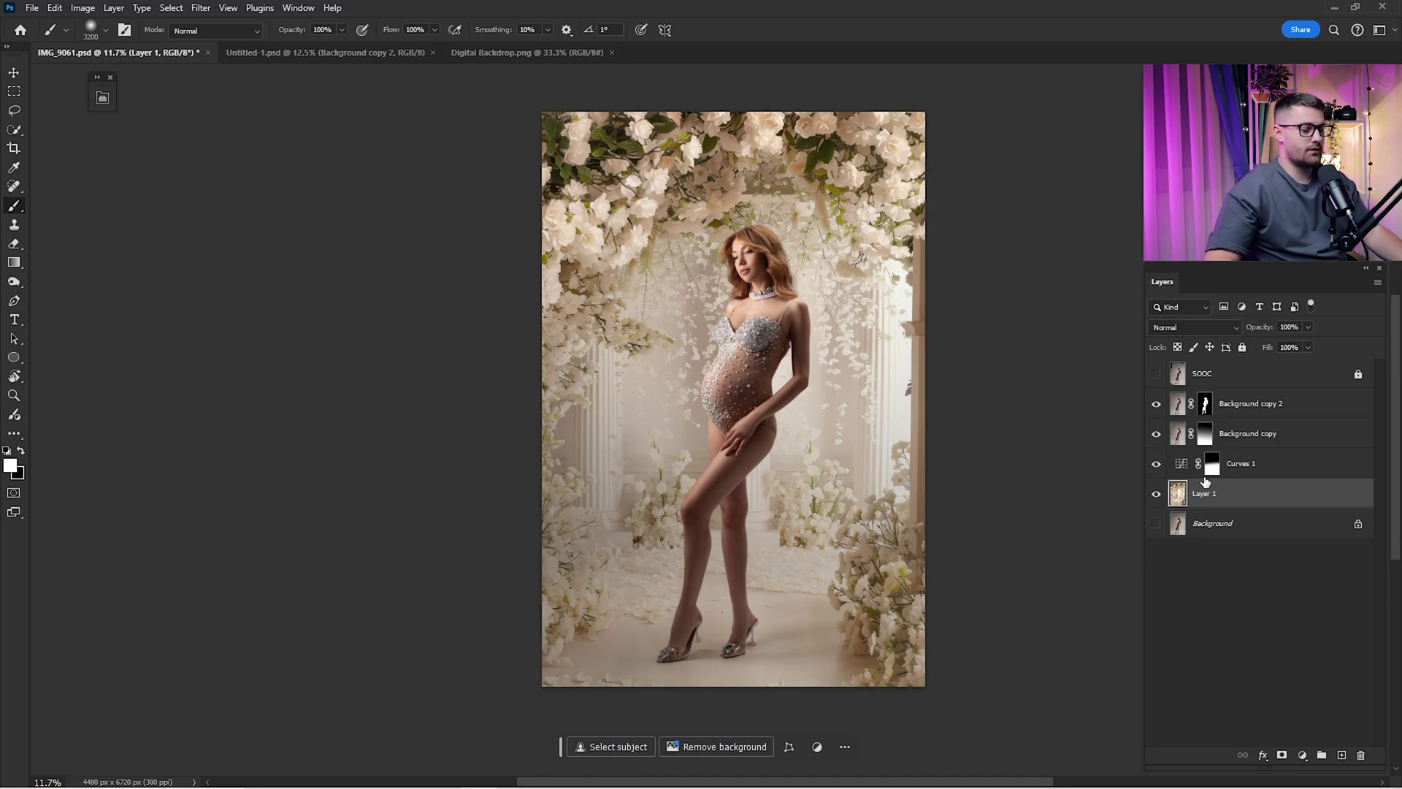
left_click_drag(1224, 500, 1341, 754)
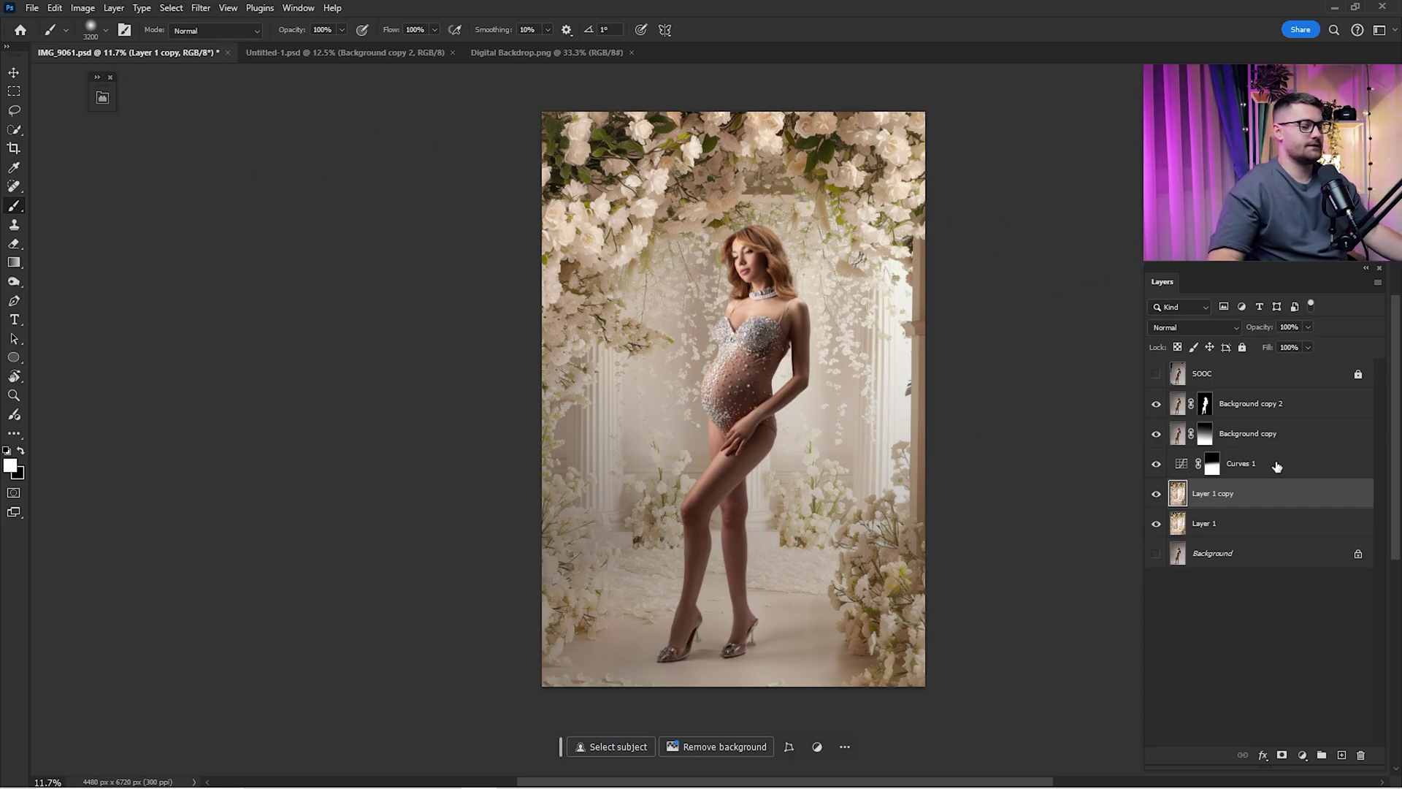
Step: Apply a Tilt-Shift blur to Layer 1 copy, centring the focus just below the image's bottom edge, with Light Bokeh at 11%
left_click(203, 11)
mouse_move(265, 228)
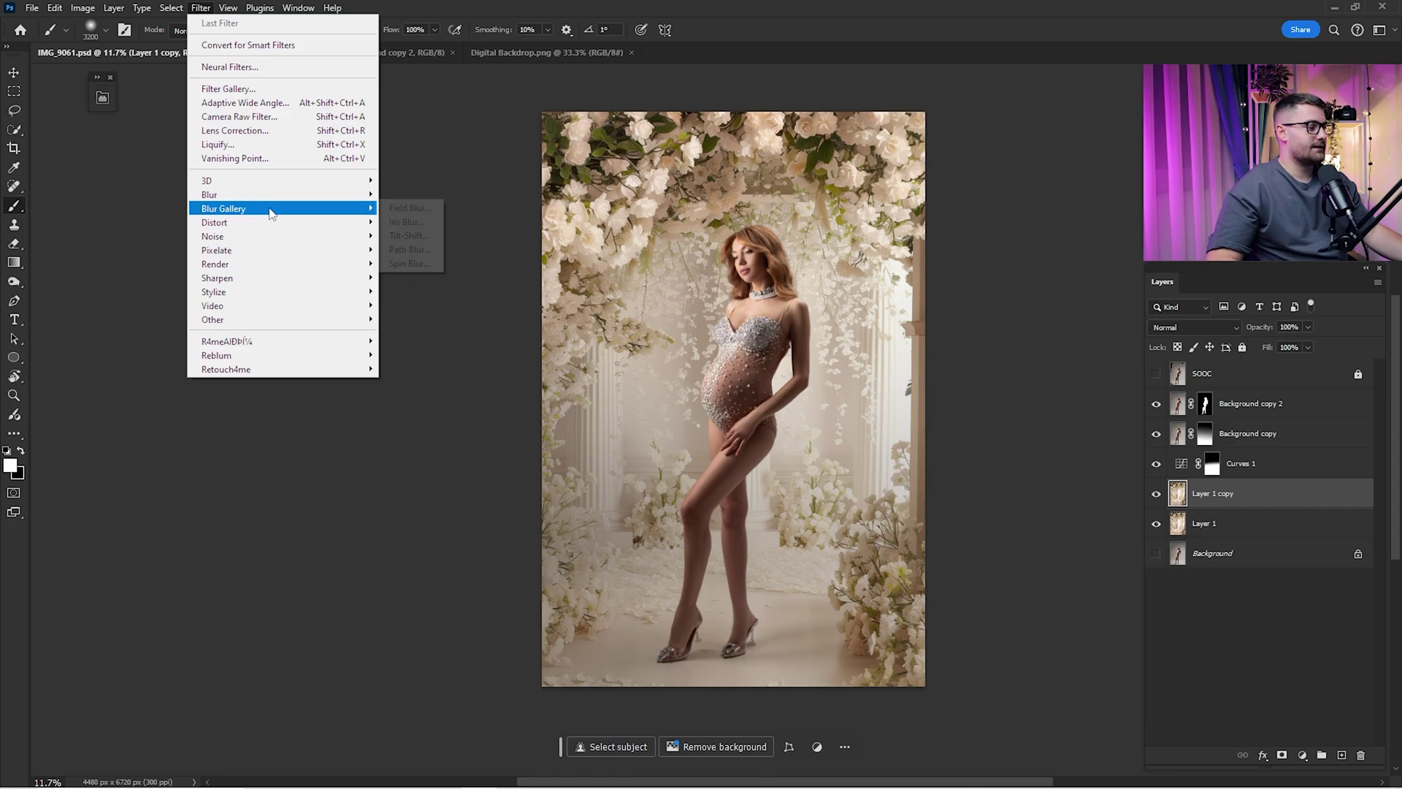
left_click(408, 237)
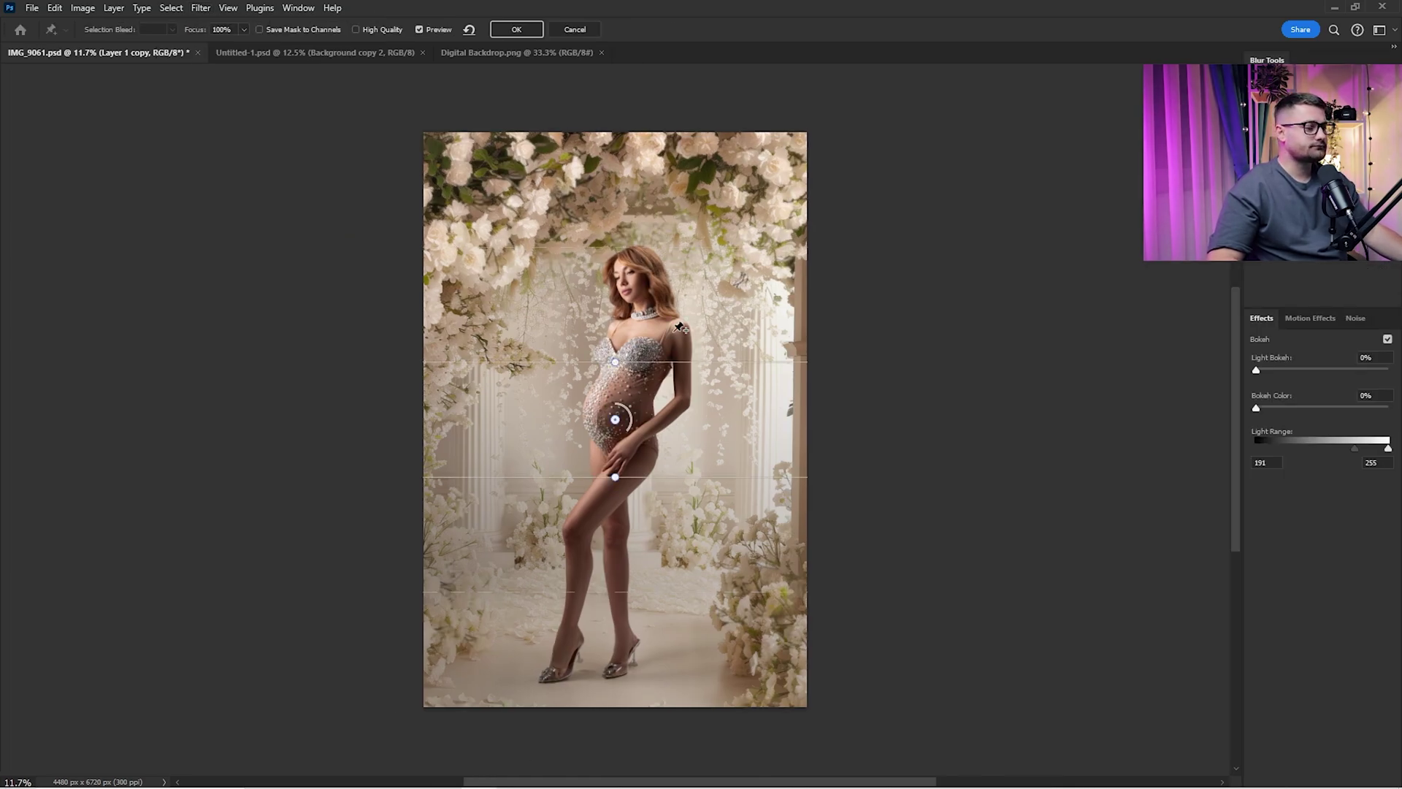
left_click_drag(672, 415, 671, 716)
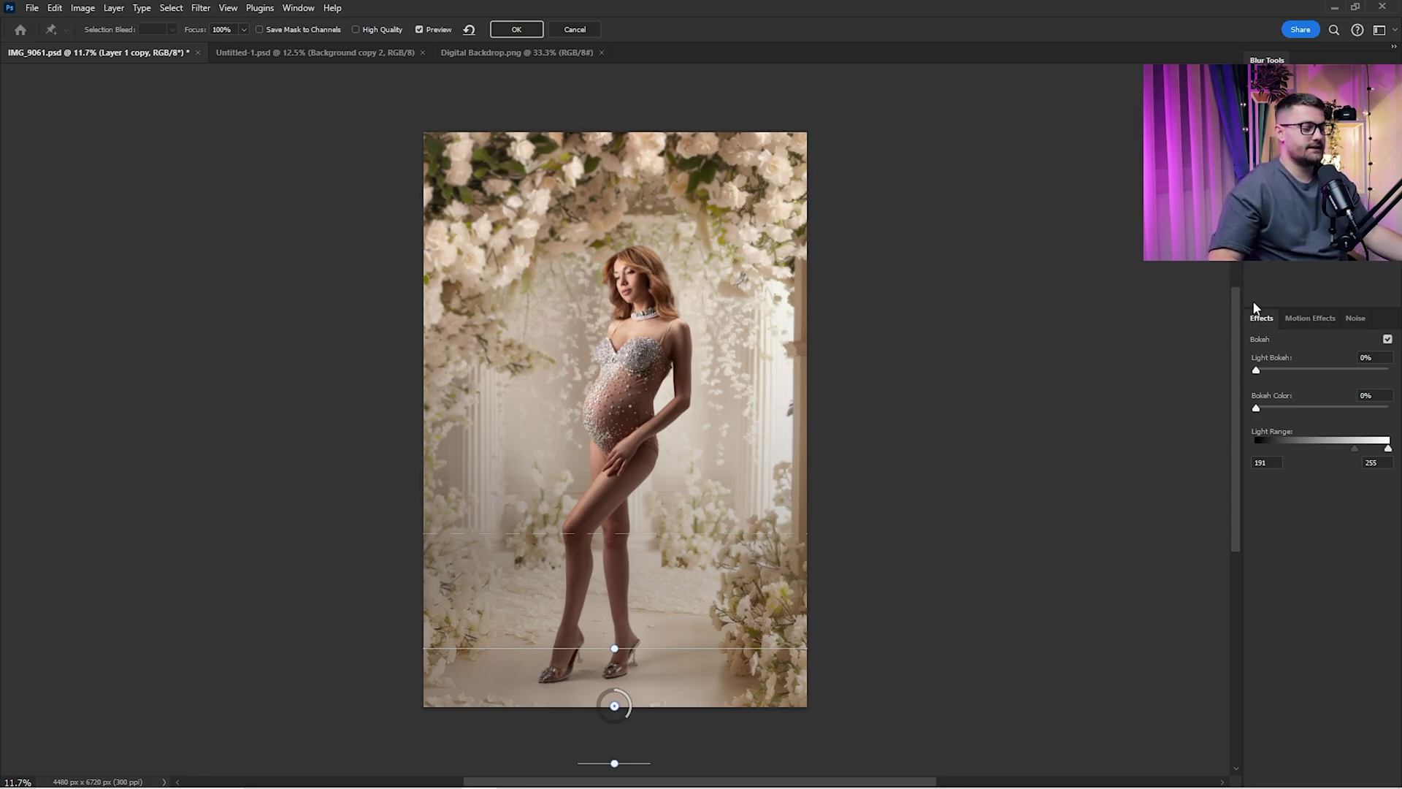
mouse_move(1258, 374)
left_mouse_down()
mouse_move(1288, 376)
mouse_move(1272, 375)
left_mouse_up()
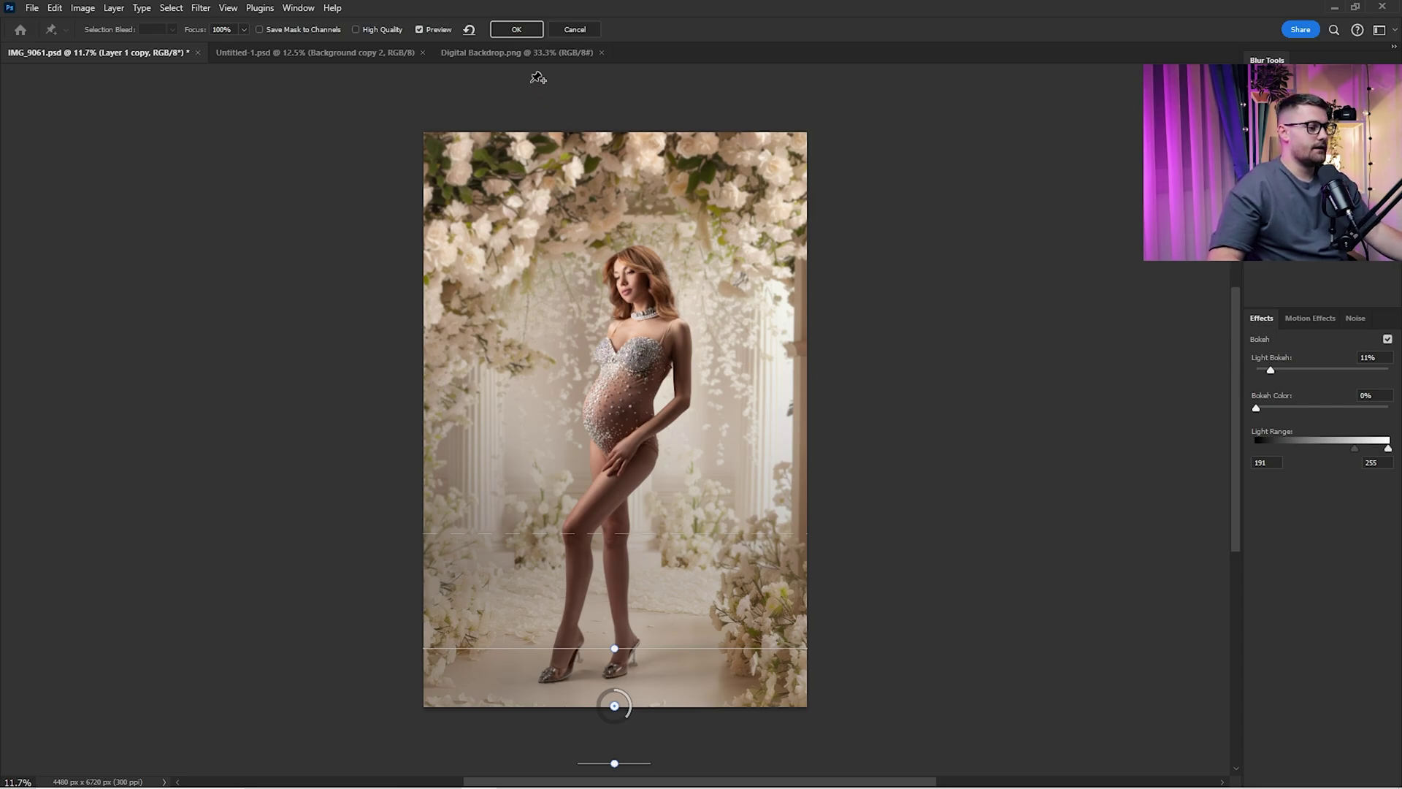
left_click_drag(688, 682, 700, 707)
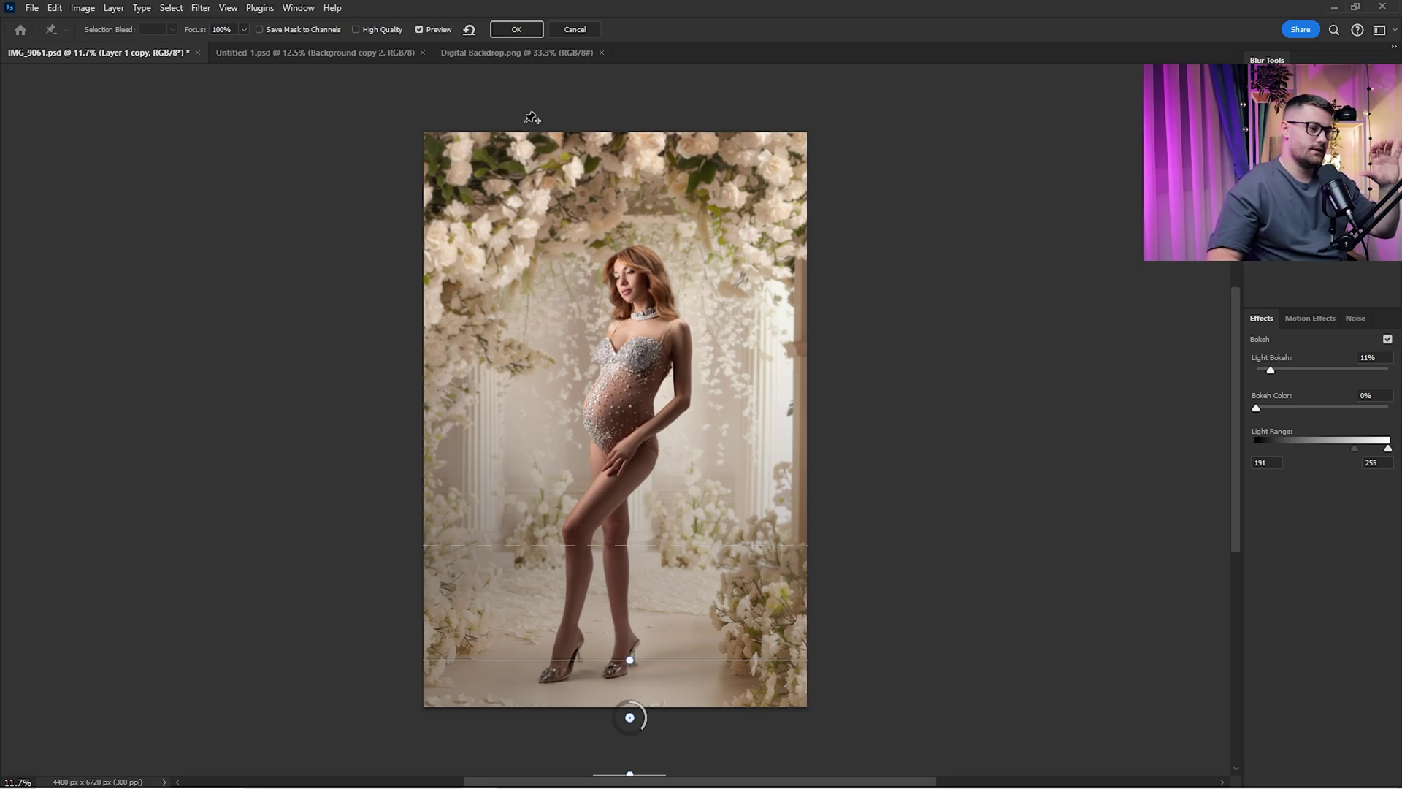
left_click(524, 32)
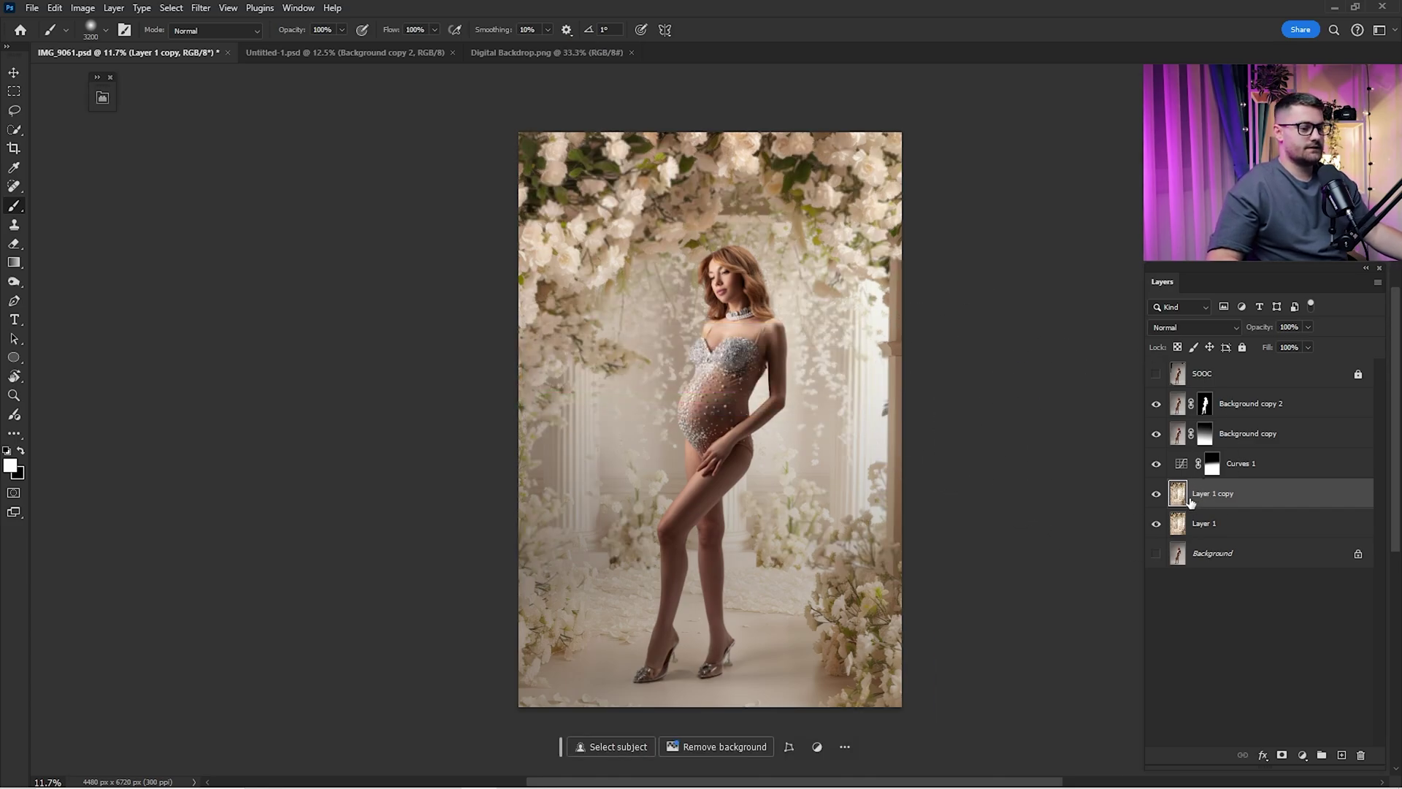
left_click(1155, 497)
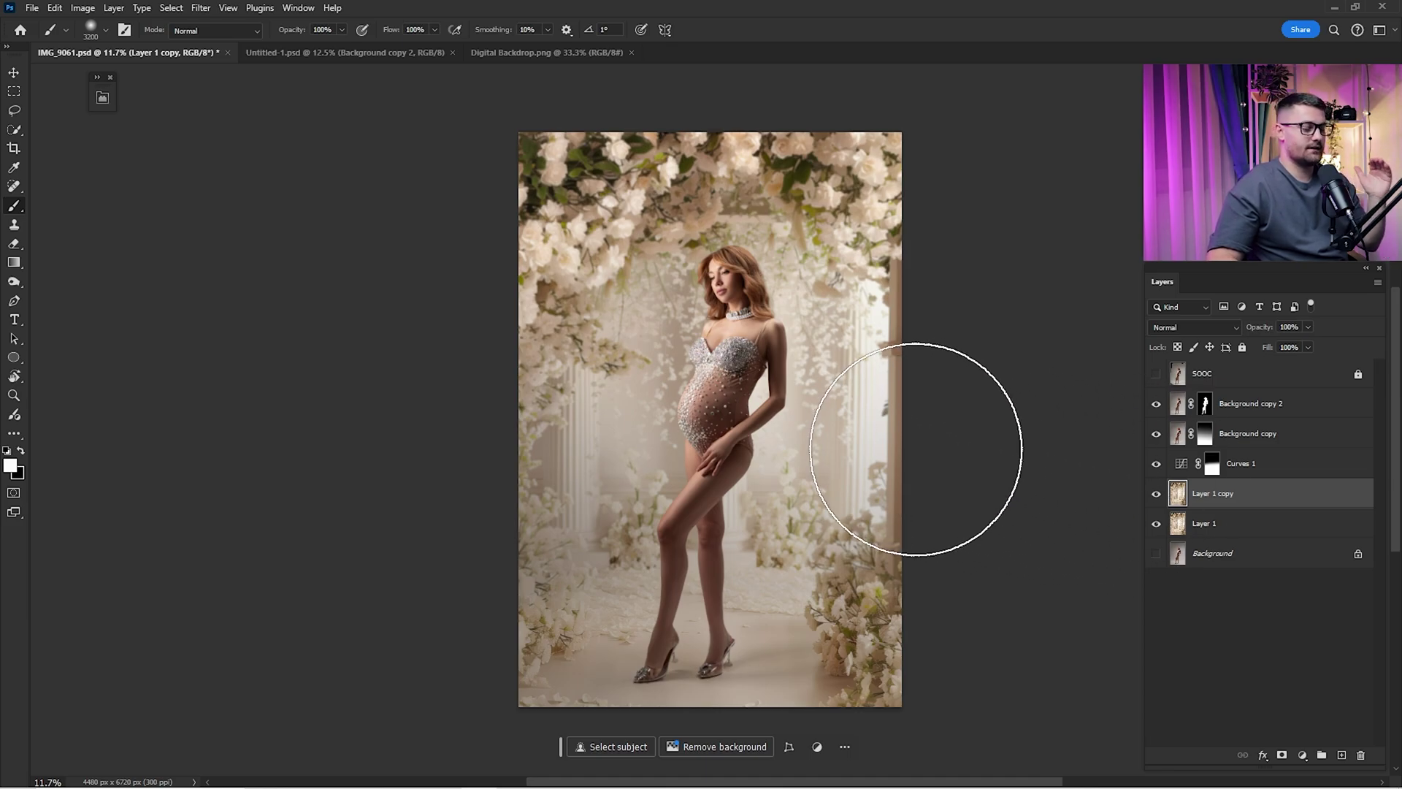
key("ctrl+t")
mouse_move(967, 433)
left_mouse_down()
mouse_move(976, 422)
mouse_move(874, 440)
mouse_move(942, 452)
mouse_move(954, 414)
left_mouse_up()
mouse_move(849, 452)
left_mouse_down()
mouse_move(839, 476)
mouse_move(842, 460)
left_mouse_up()
left_click(723, 29)
key("b")
key("ctrl+t")
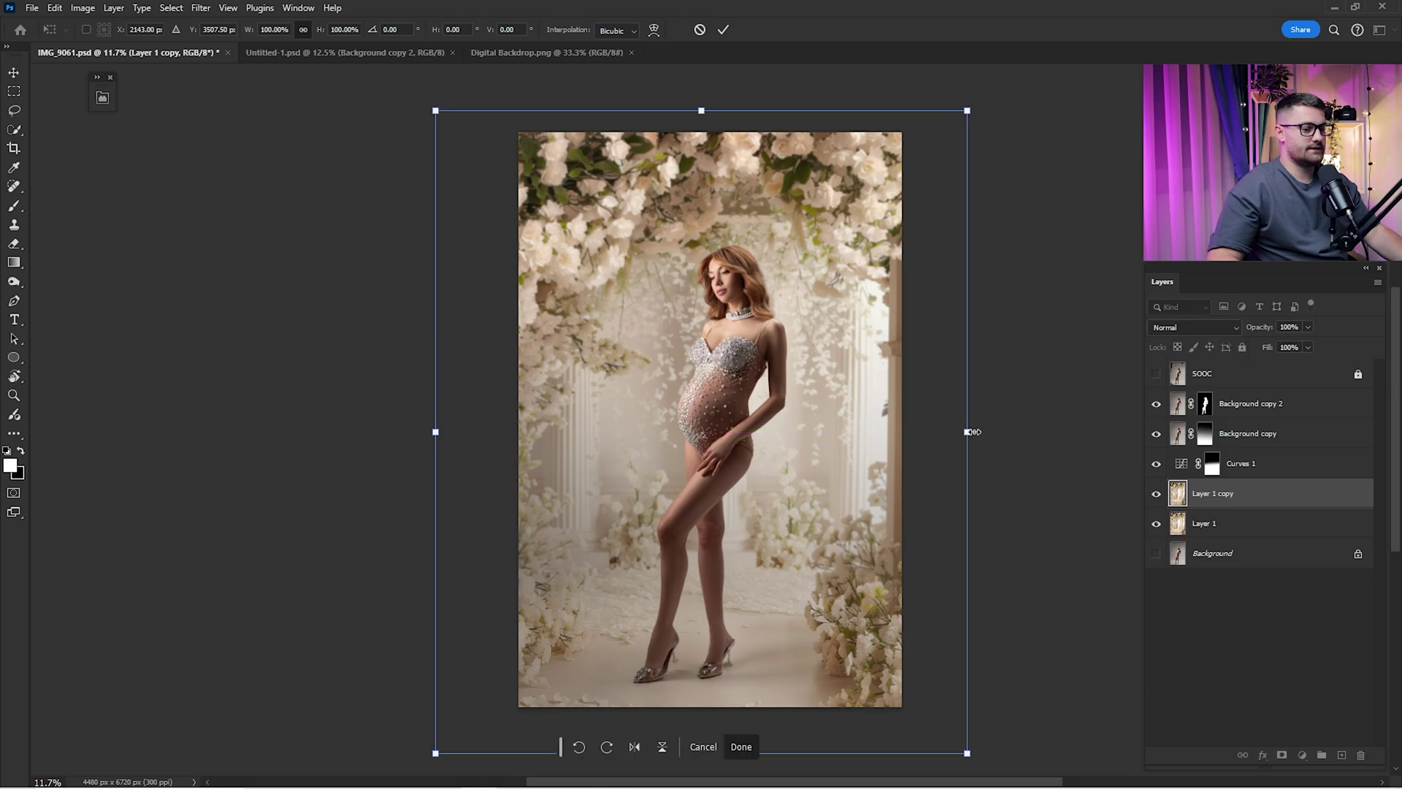
left_click_drag(973, 432, 958, 432)
mouse_move(869, 438)
left_mouse_down()
mouse_move(905, 451)
mouse_move(862, 450)
left_mouse_up()
left_click(699, 30)
key("b")
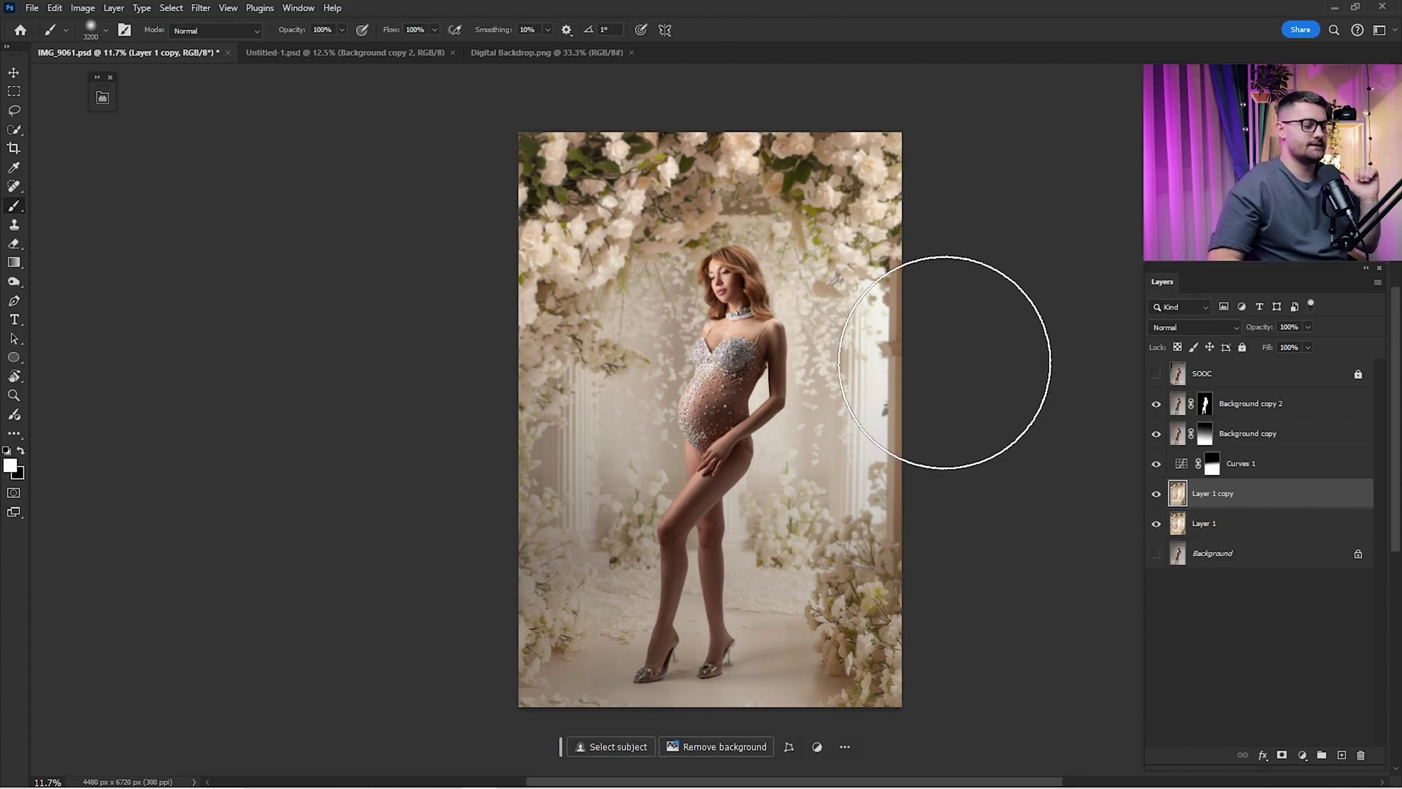
Step: Compare the composite with the original SOOC photo, over the full image and close up on the woman's face and hair
left_click(1156, 374)
left_click(1157, 375)
left_click(1157, 375)
left_click(1157, 375)
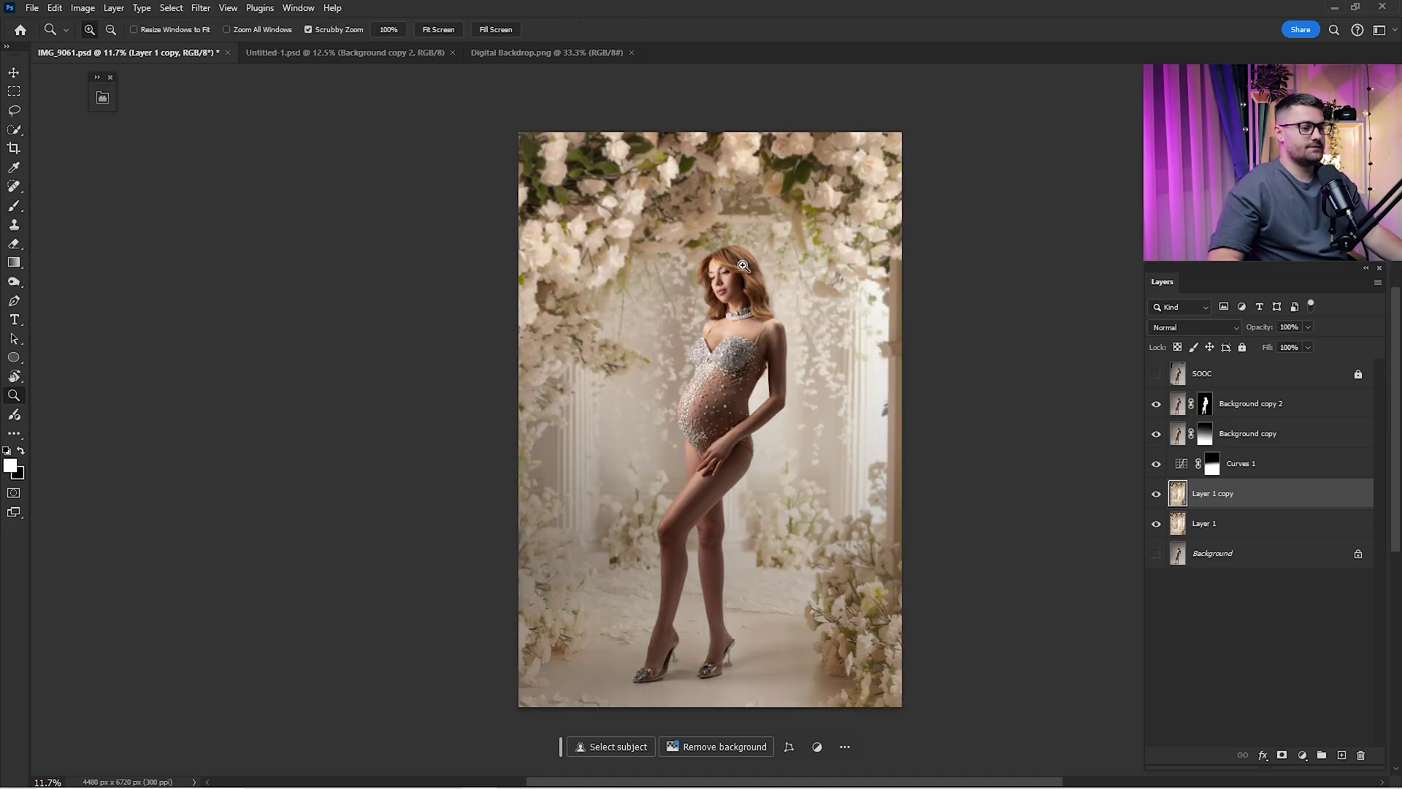
scroll(742, 226, "up", 5)
left_click(1156, 374)
left_click(1156, 374)
left_click(1156, 374)
left_click(1156, 374)
left_click(1156, 375)
left_click(1157, 374)
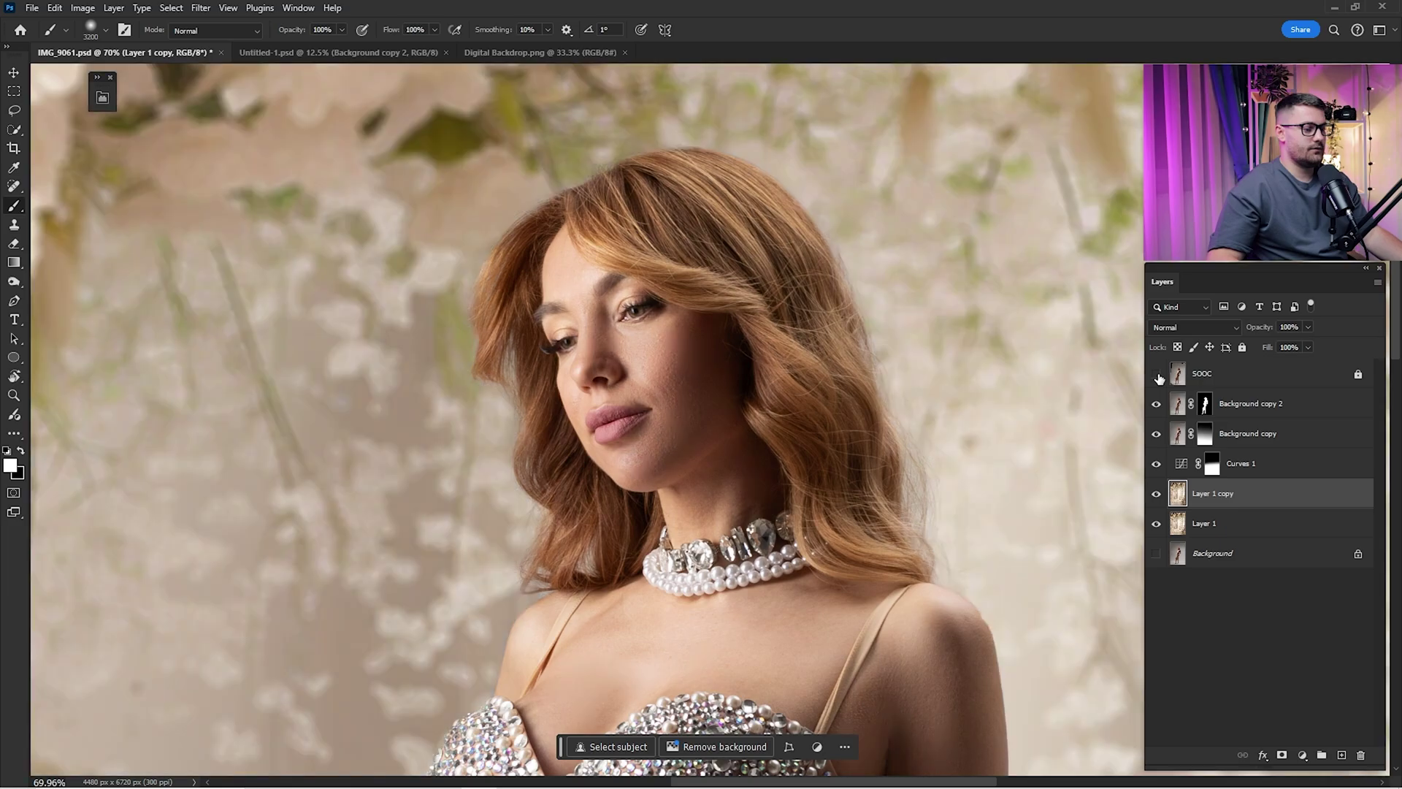
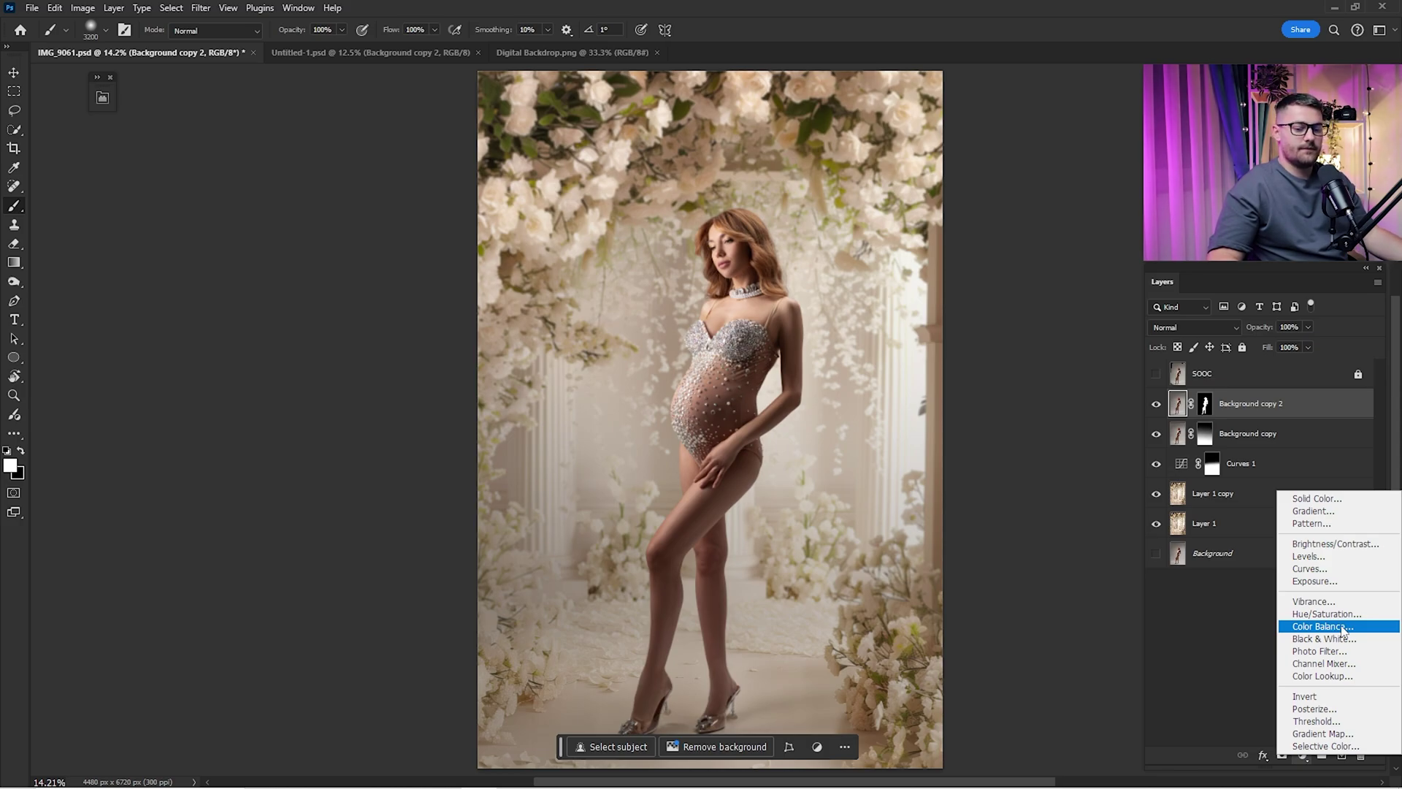
Step: Add a Color Balance adjustment above Background copy 2 with midtones Cyan-Red +4 and Yellow-Blue -7, and compare the image with and without it
left_click(1342, 630)
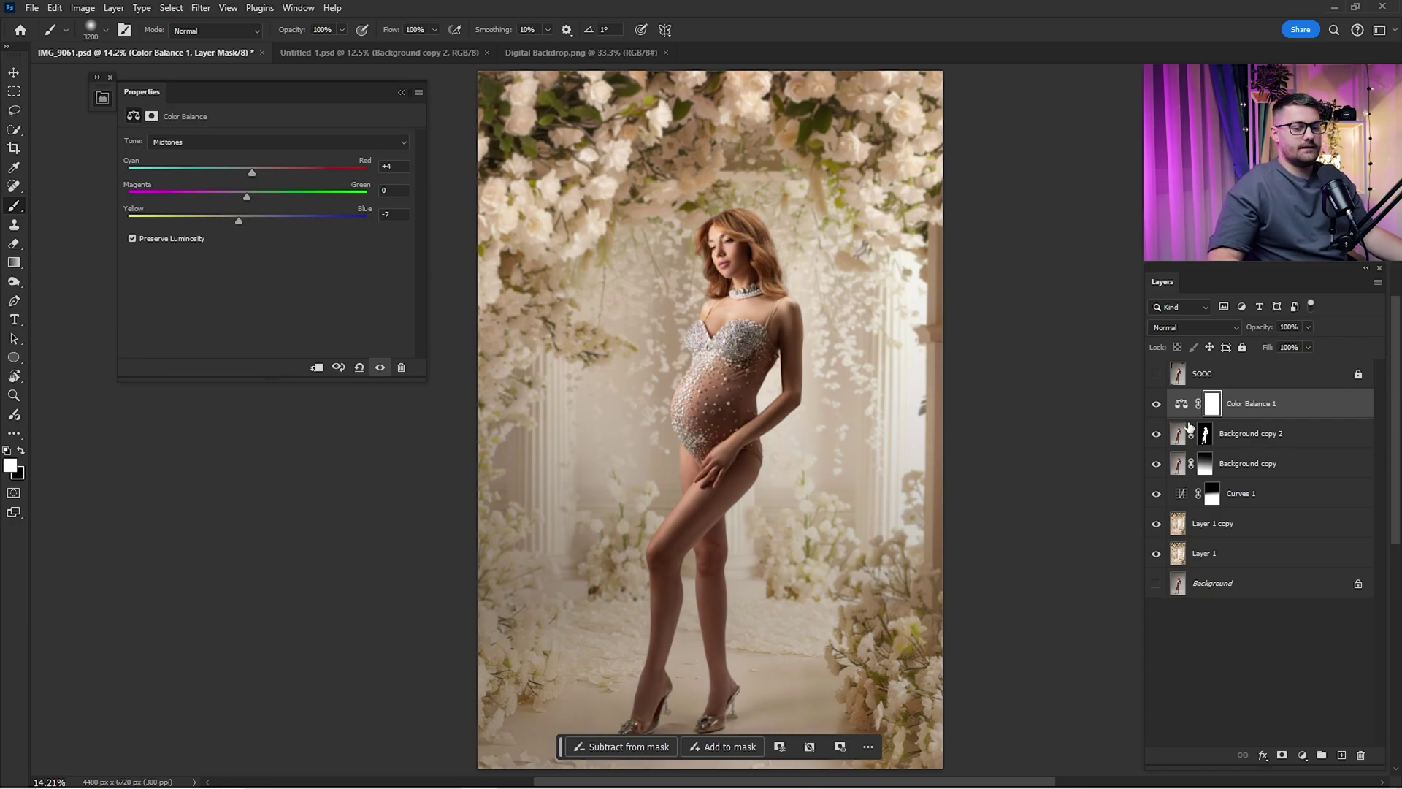
left_click(1155, 404)
left_click(1155, 406)
left_click(1151, 410)
left_click(1152, 411)
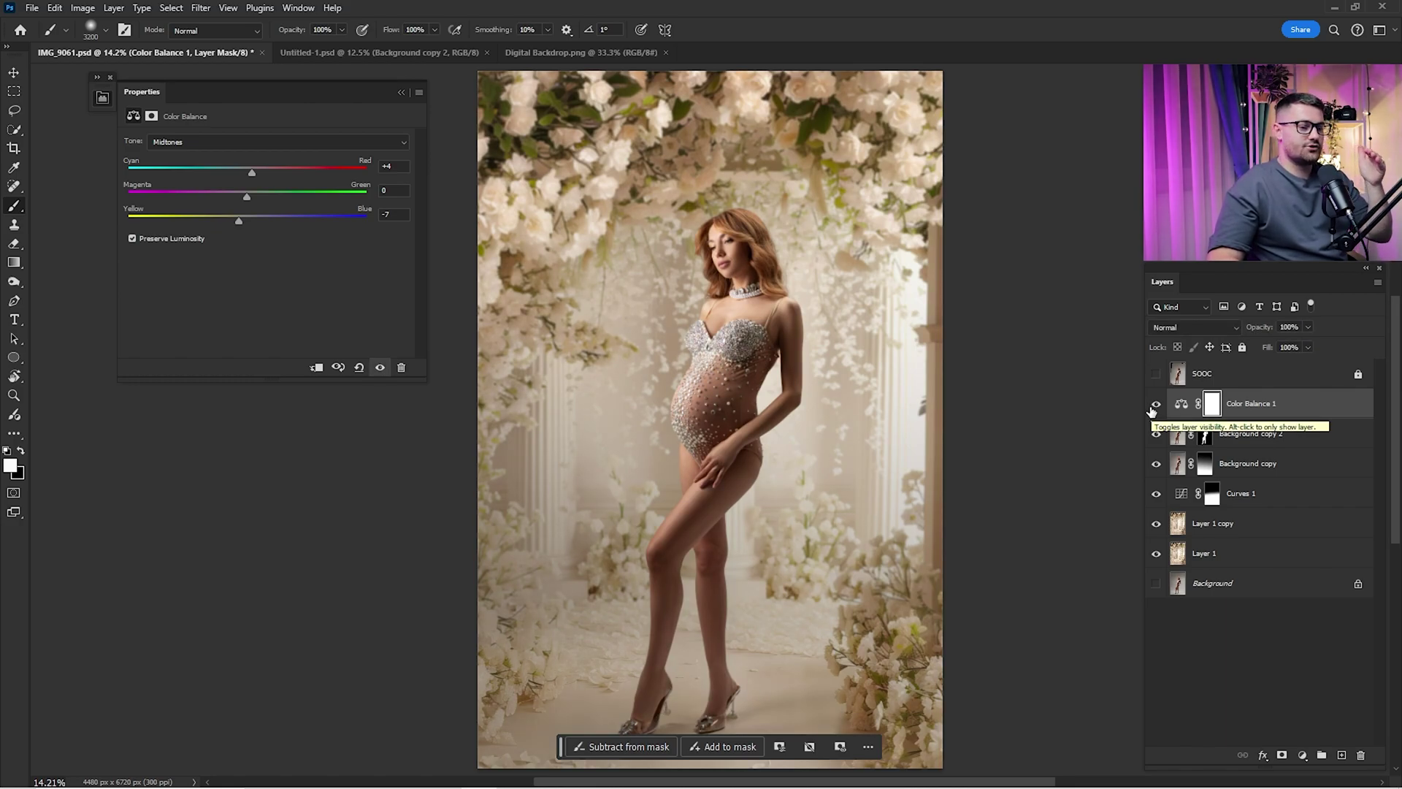
left_click(1153, 407)
left_click(1157, 409)
Step: Clip the Color Balance 1 adjustment to Background copy 2 and set its opacity to 25%
right_click(1272, 403)
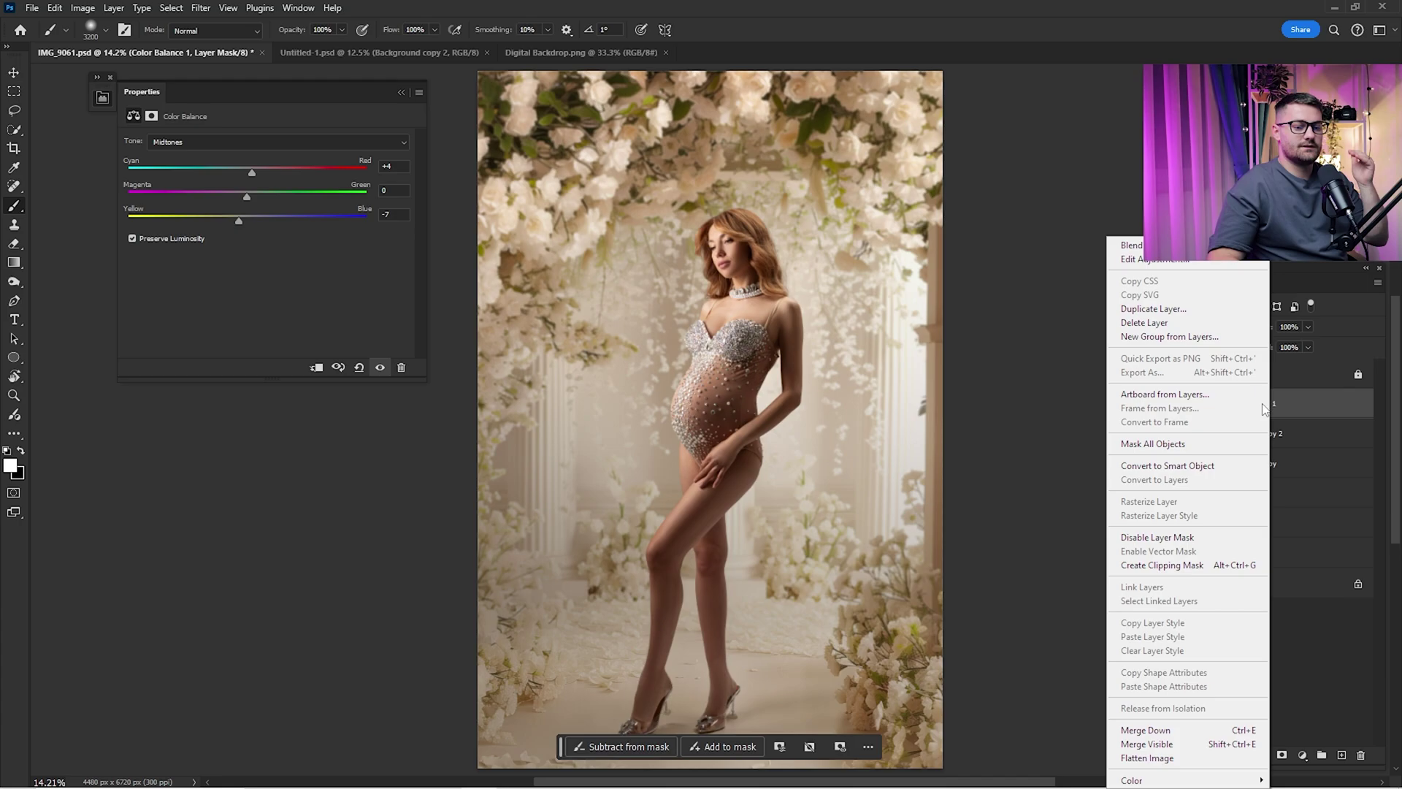
left_click(1148, 567)
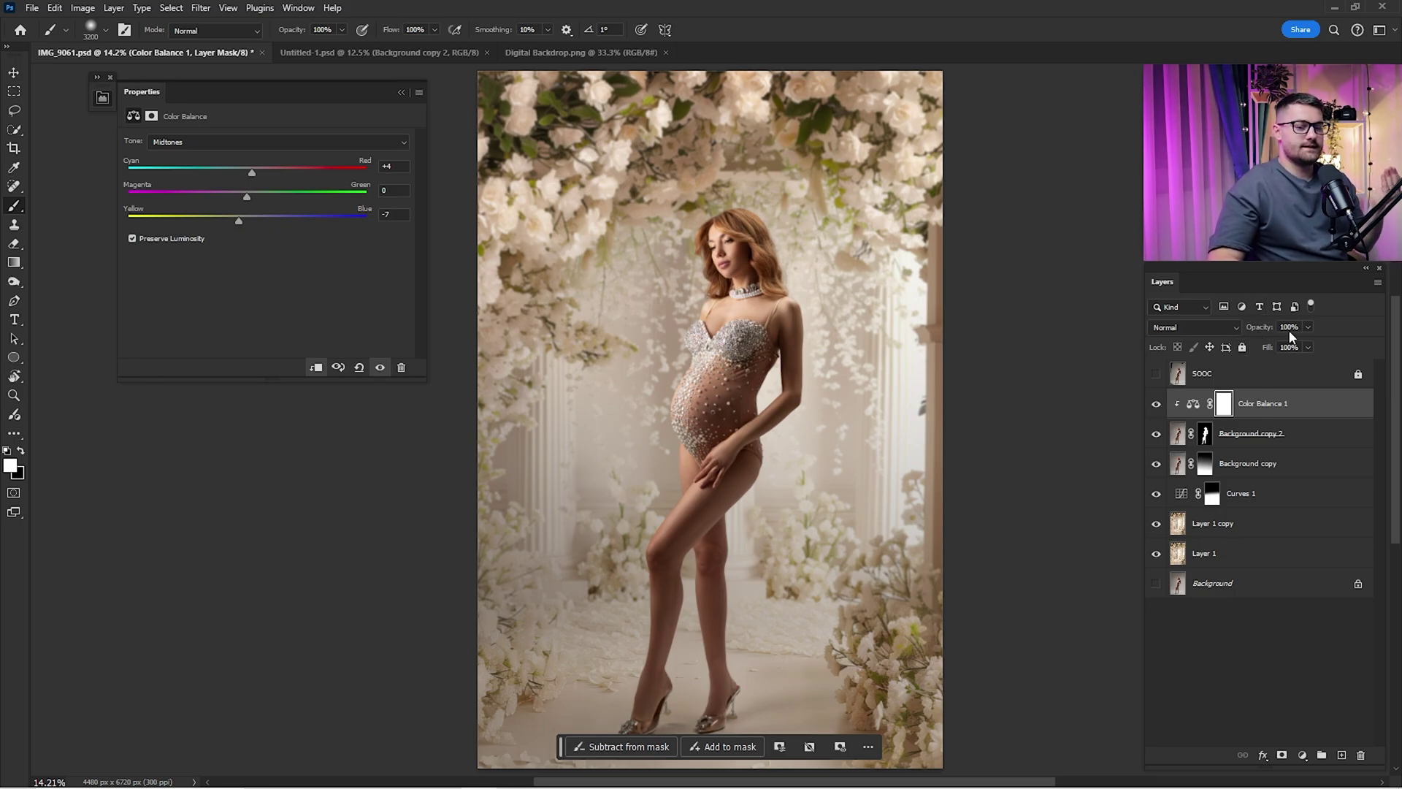
type("25")
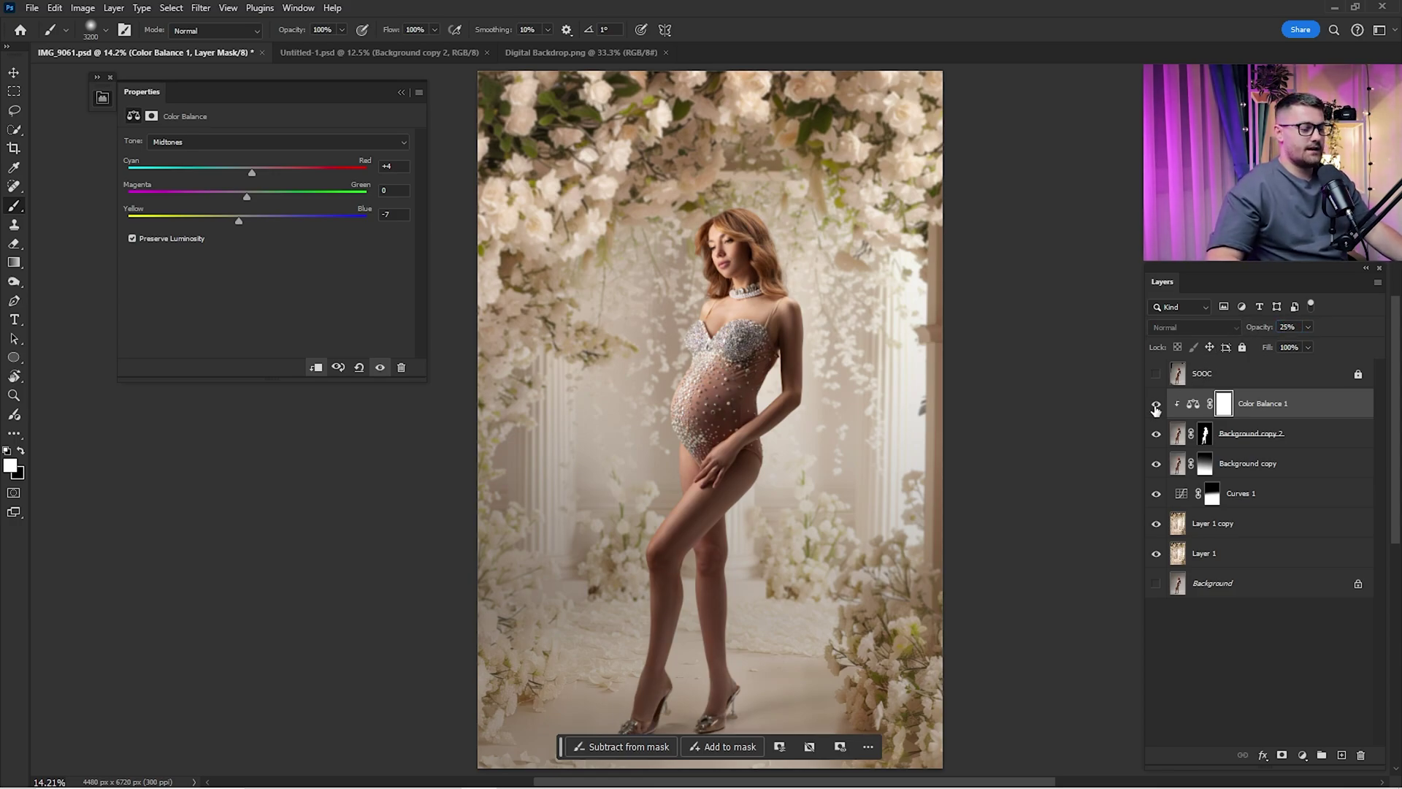
Step: Add a Color Balance adjustment above Layer 1 copy with midtones Cyan-Red +10 and Yellow-Blue -6, and lower its opacity to about 77%
type("z")
left_click_drag(871, 379, 838, 422)
key("b")
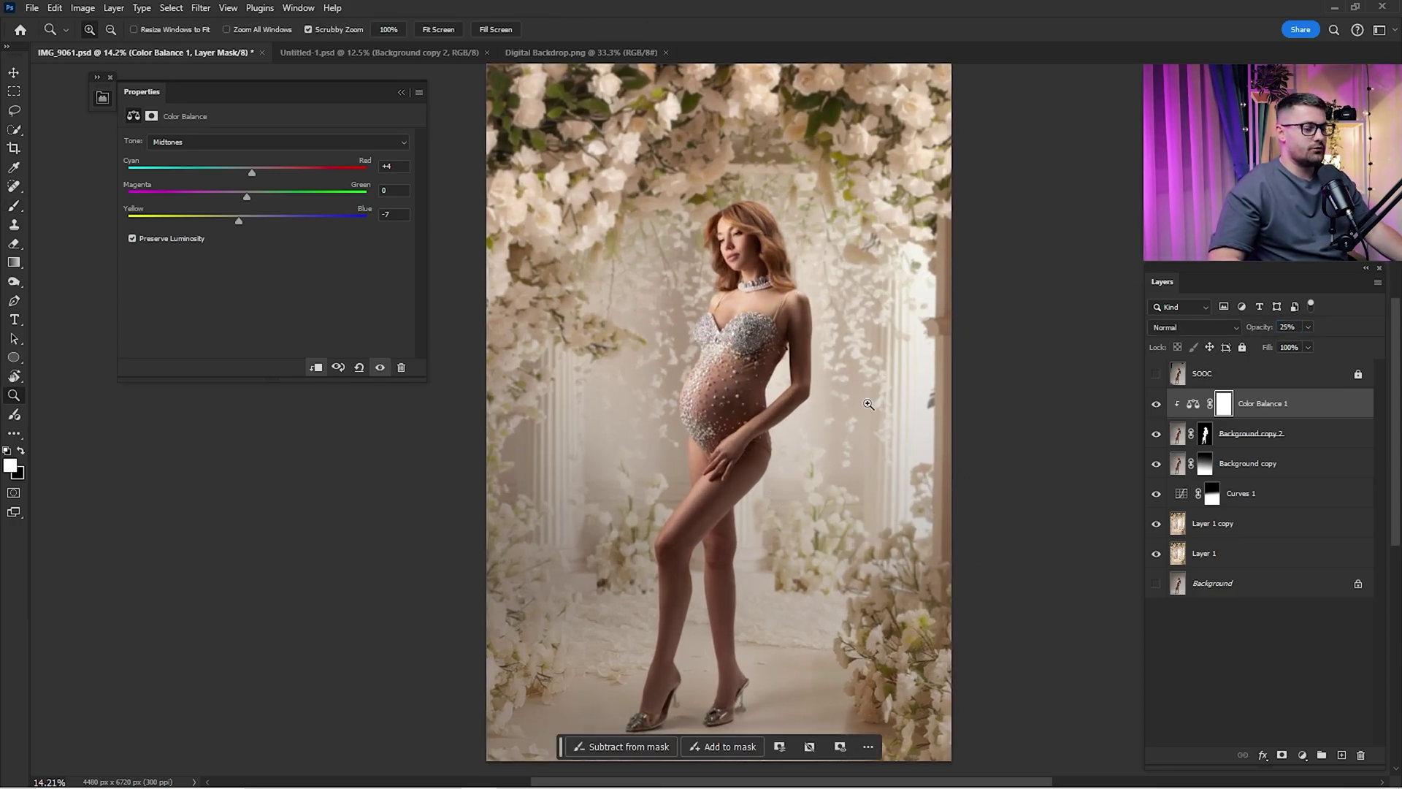
left_click(1224, 528)
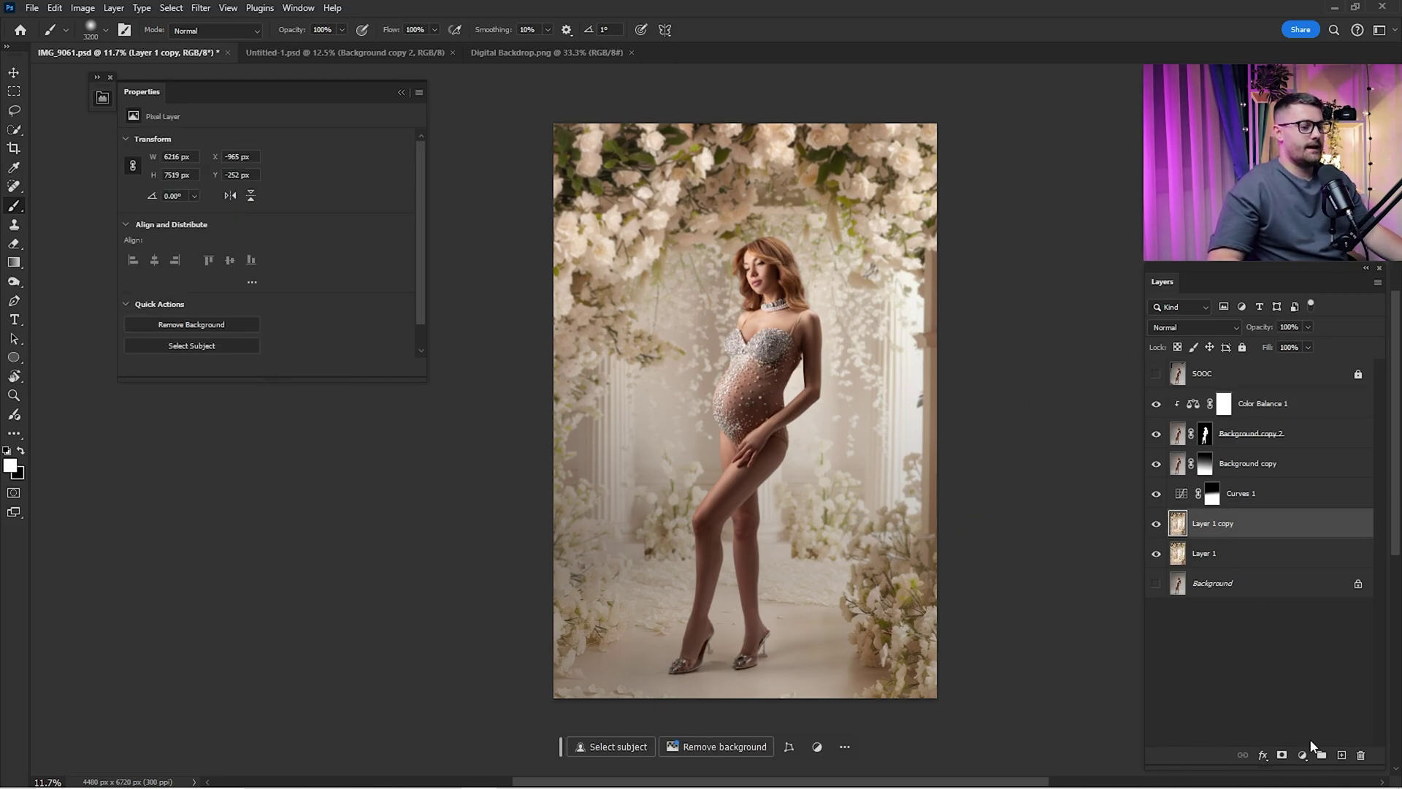
left_click(1303, 755)
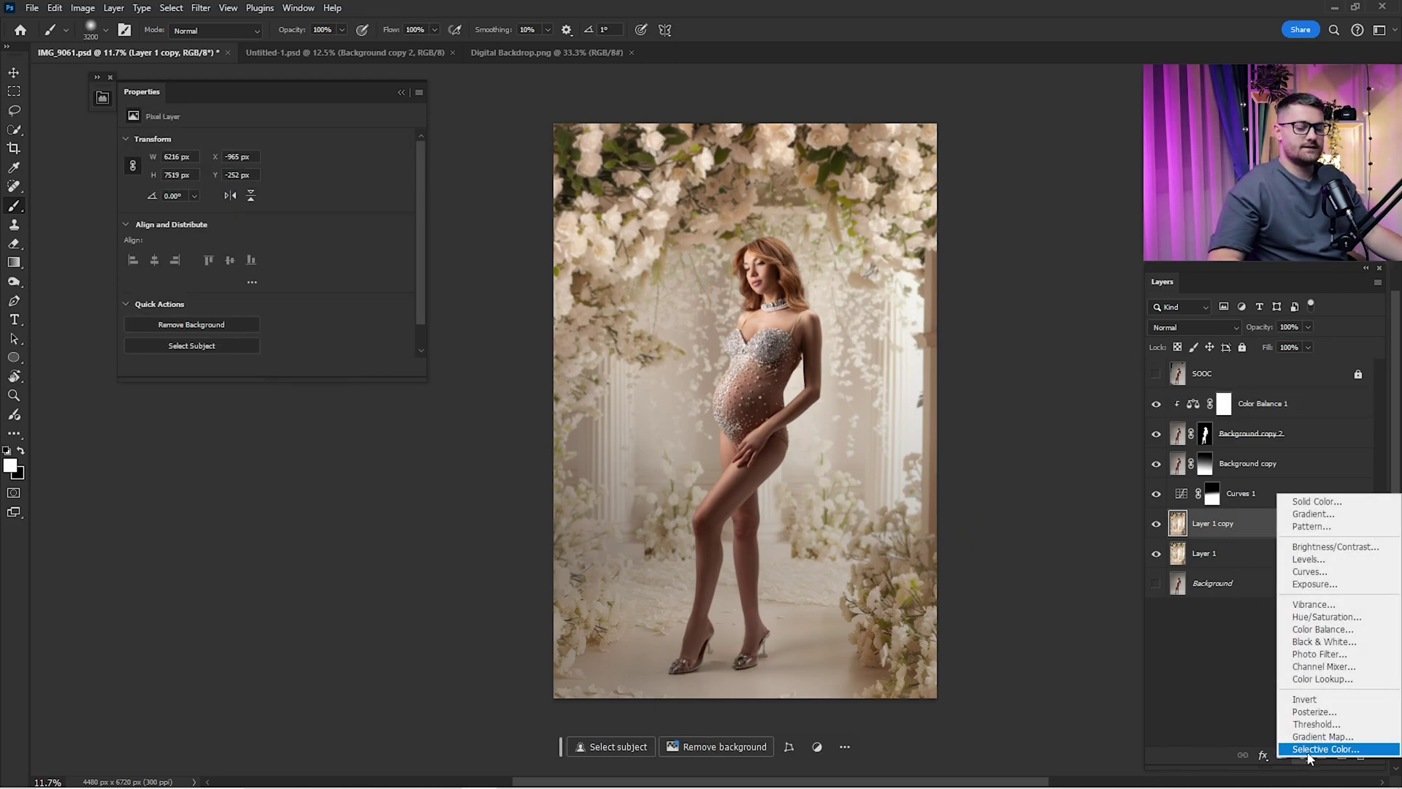
left_click(1325, 632)
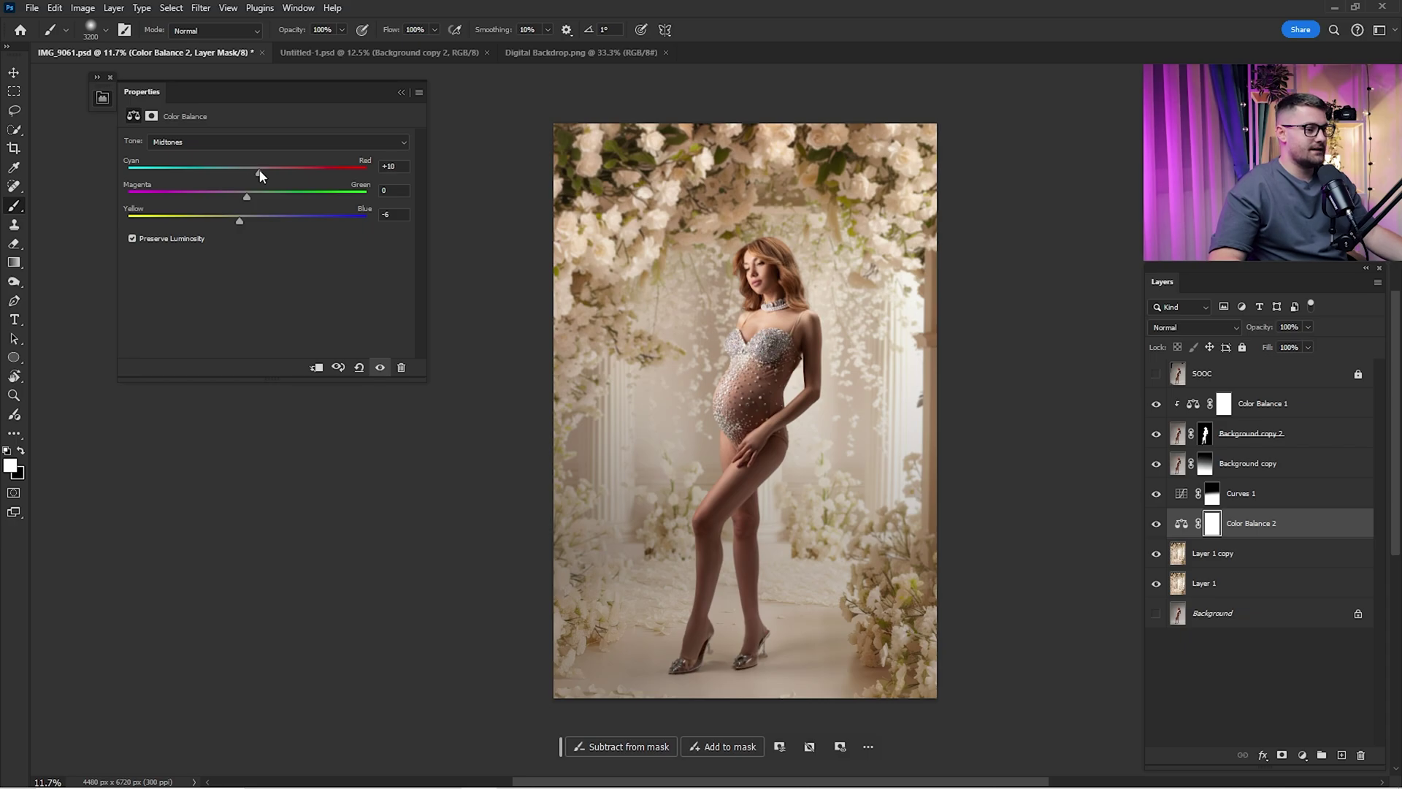
left_click(400, 93)
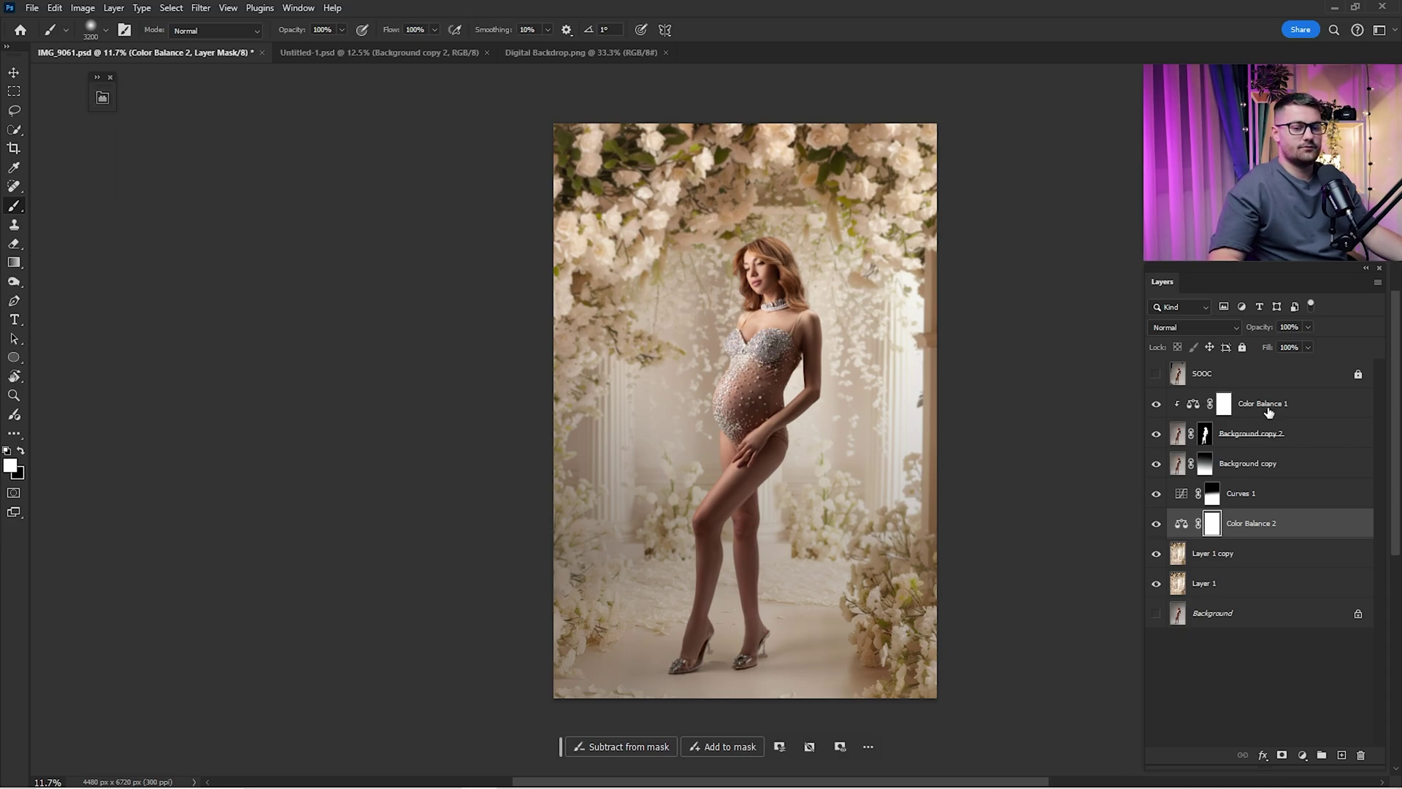
left_click_drag(1263, 330, 1246, 331)
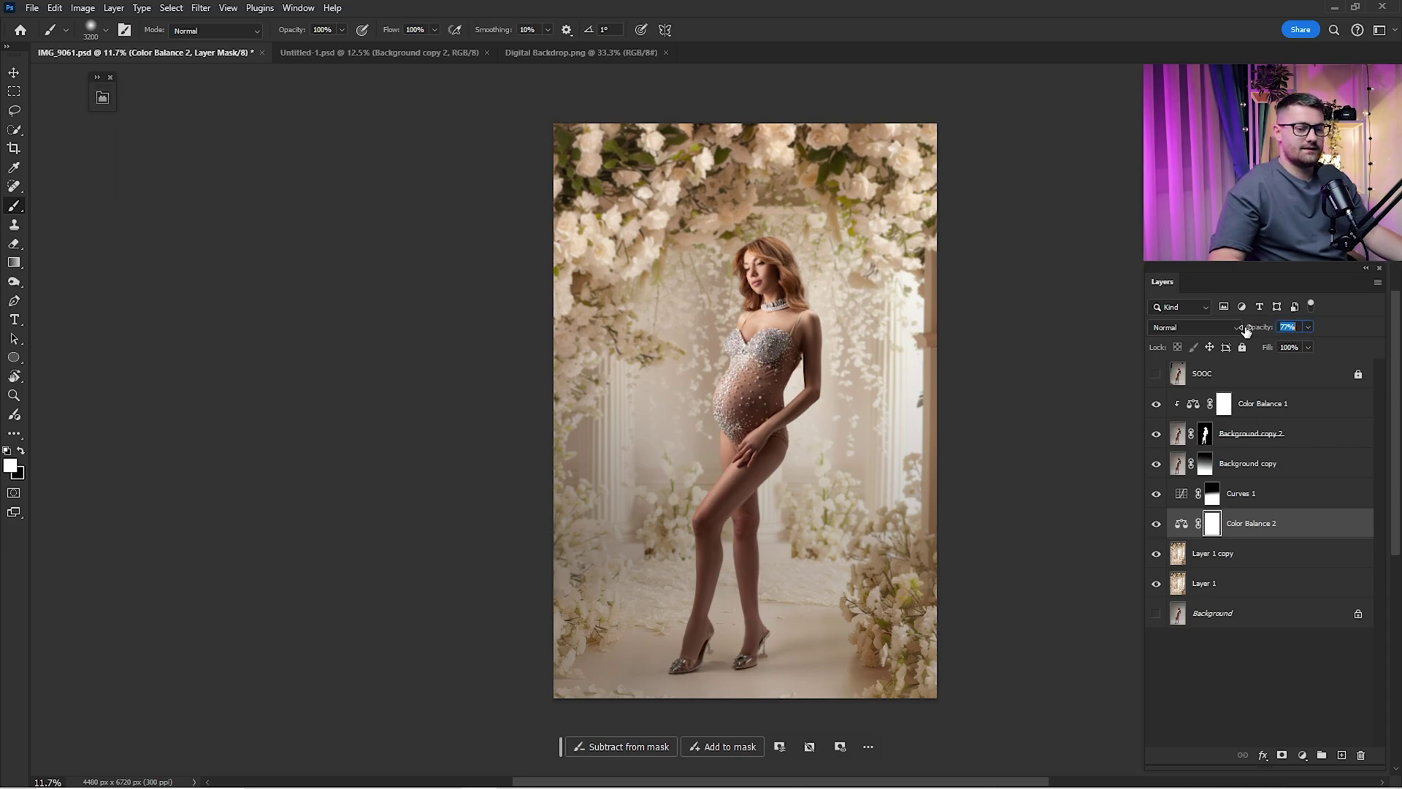
Step: Add a Curves adjustment above Color Balance 1 and pull the RGB midtones down to darken the whole image
left_click(1249, 411)
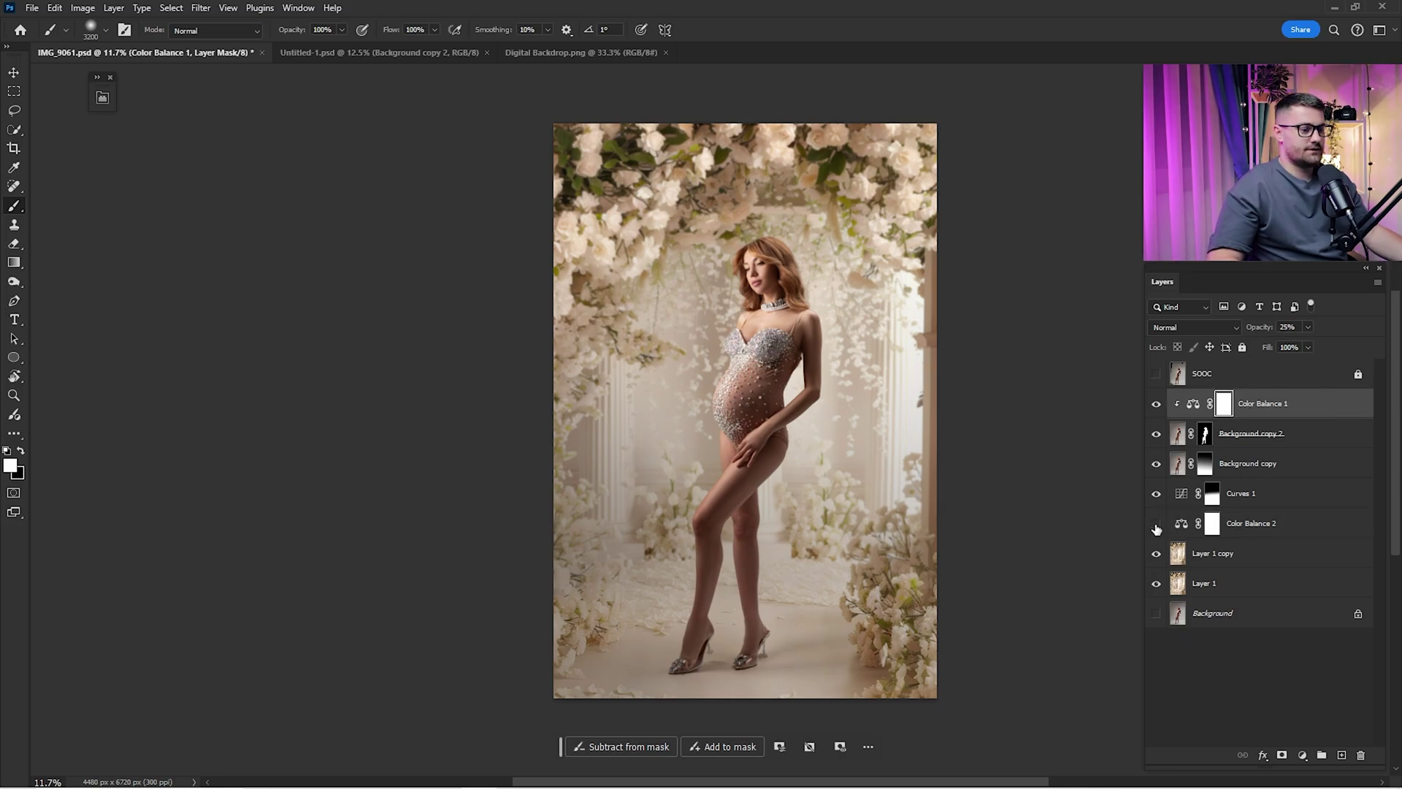
left_click(1156, 523)
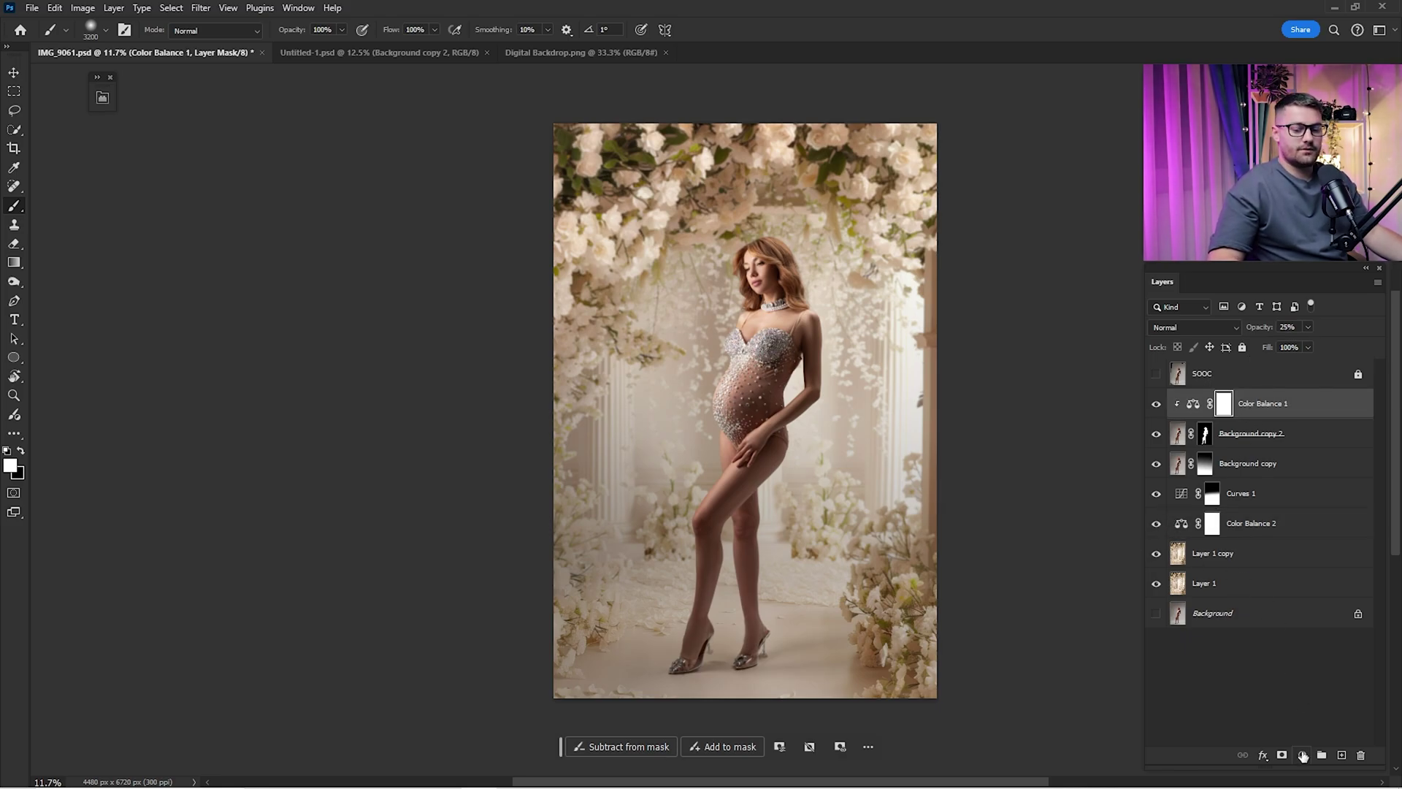
left_click(1302, 754)
left_click(1328, 570)
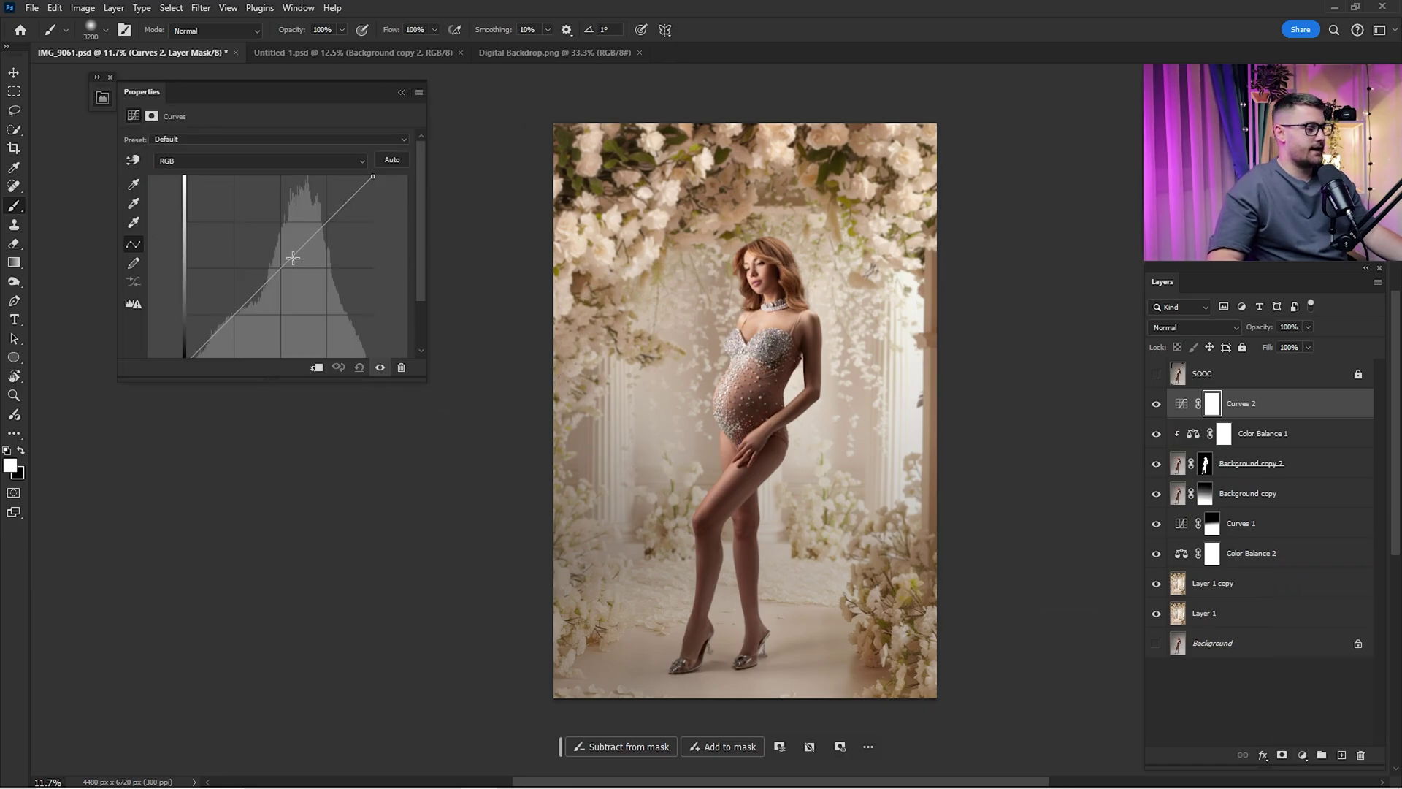
left_click_drag(281, 269, 291, 287)
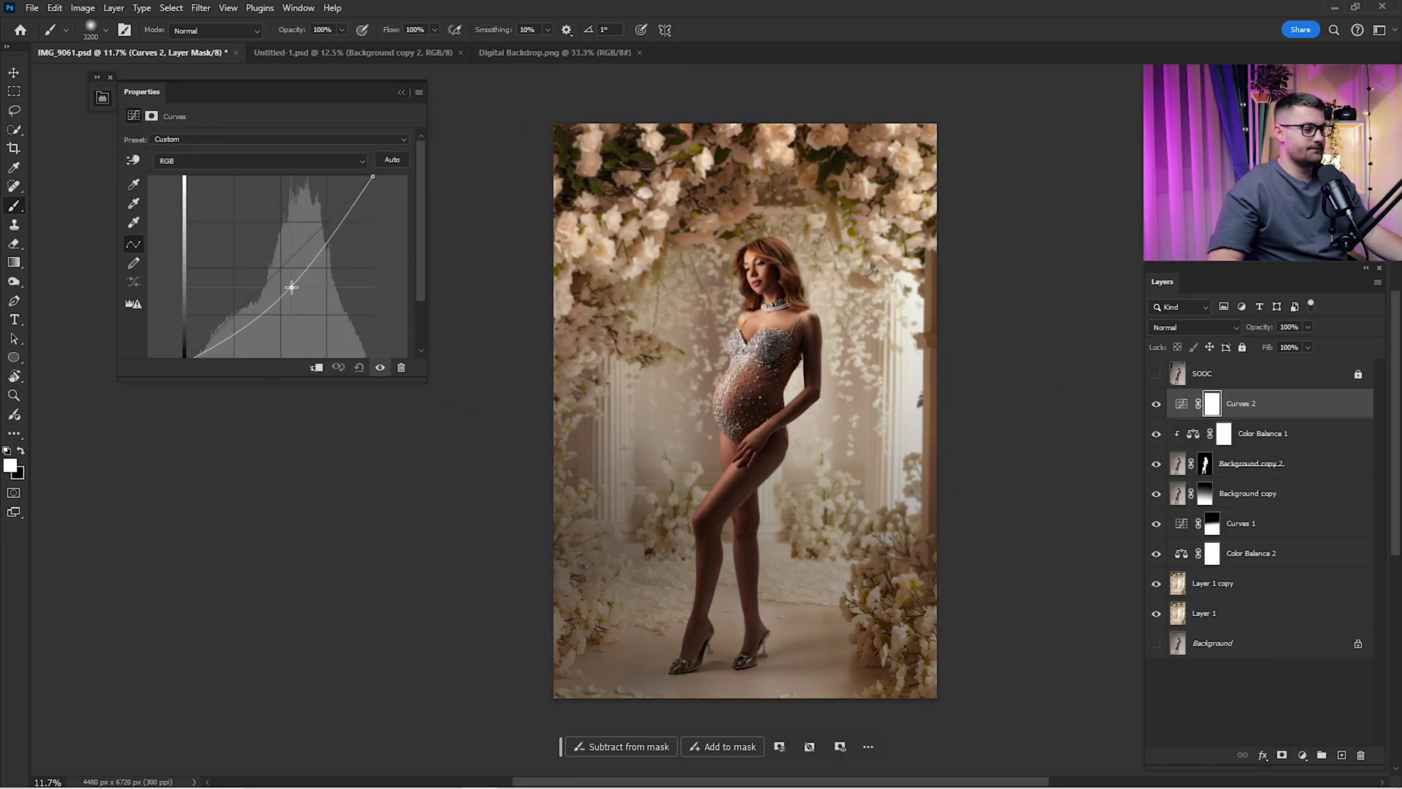
left_click(401, 92)
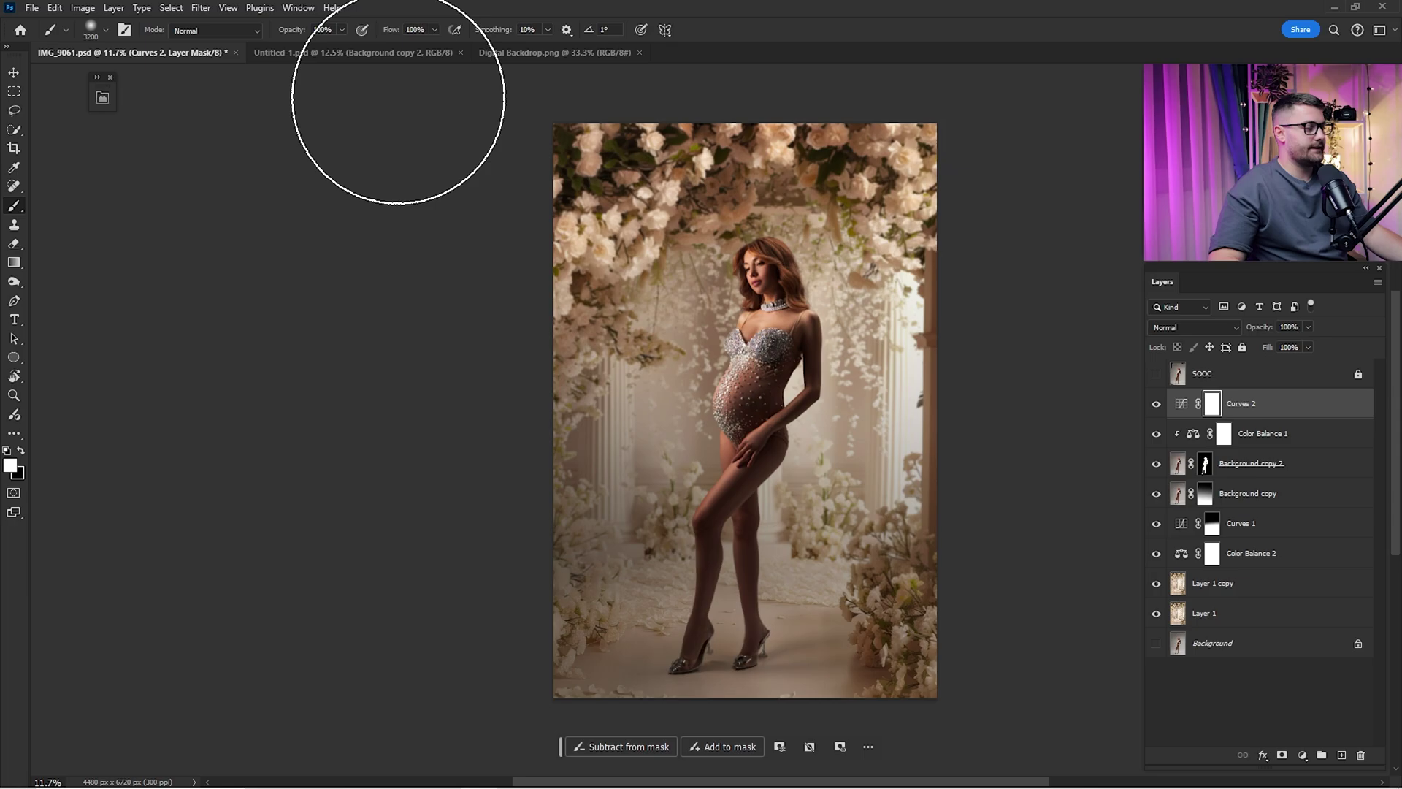
Step: Fill the Curves 2 mask with a black-to-white radial gradient running from the image's upper-left corner past the woman's knees
left_click(14, 262)
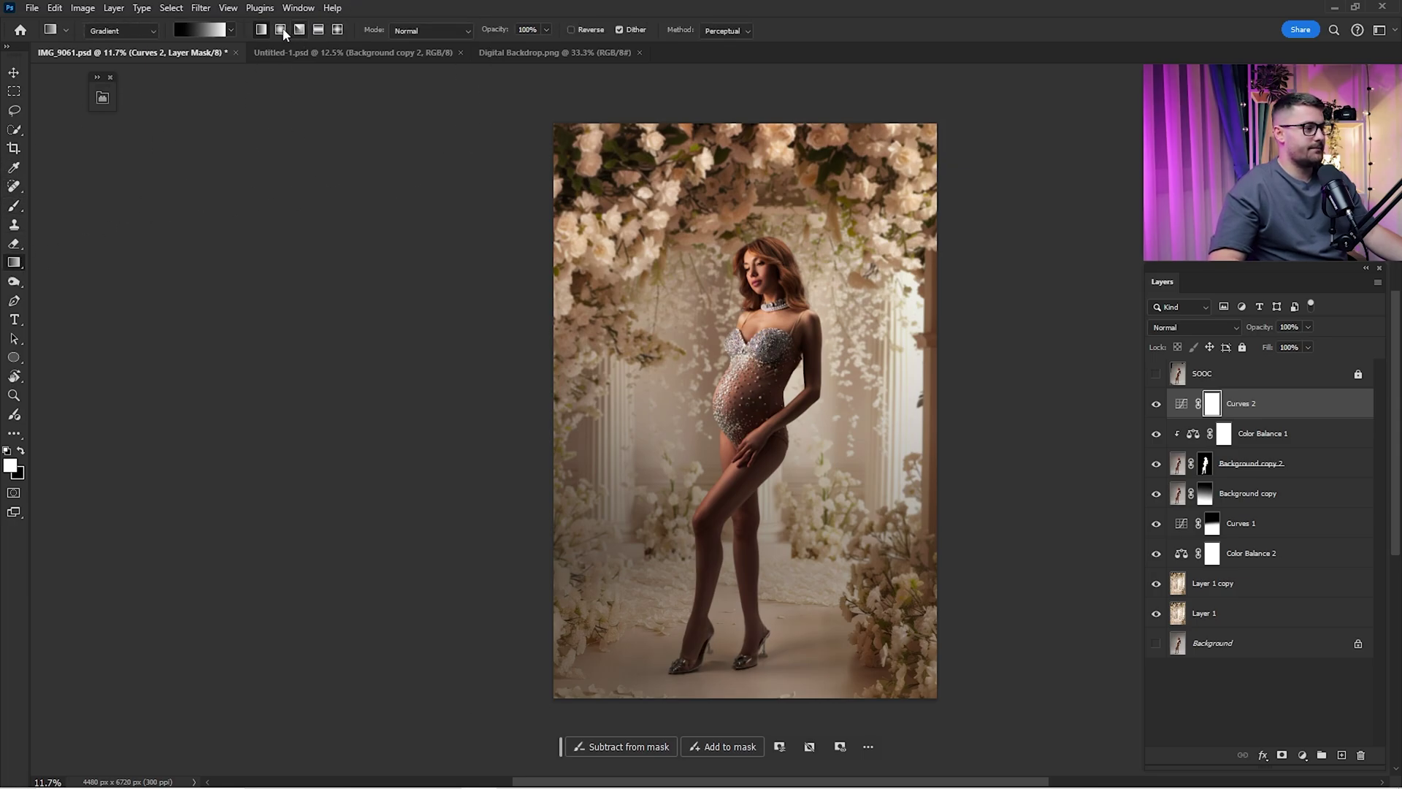
left_click_drag(546, 126, 851, 515)
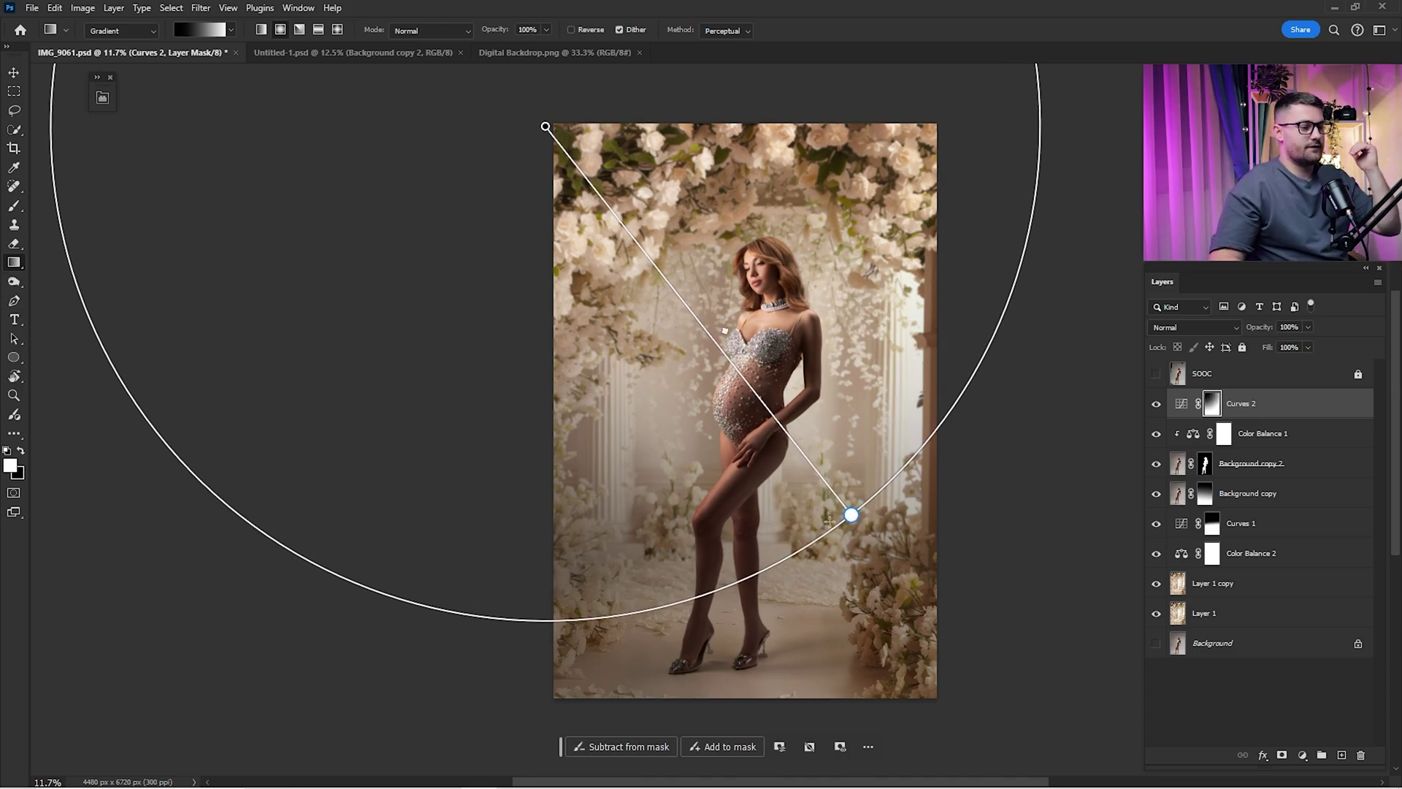
left_click(1181, 403)
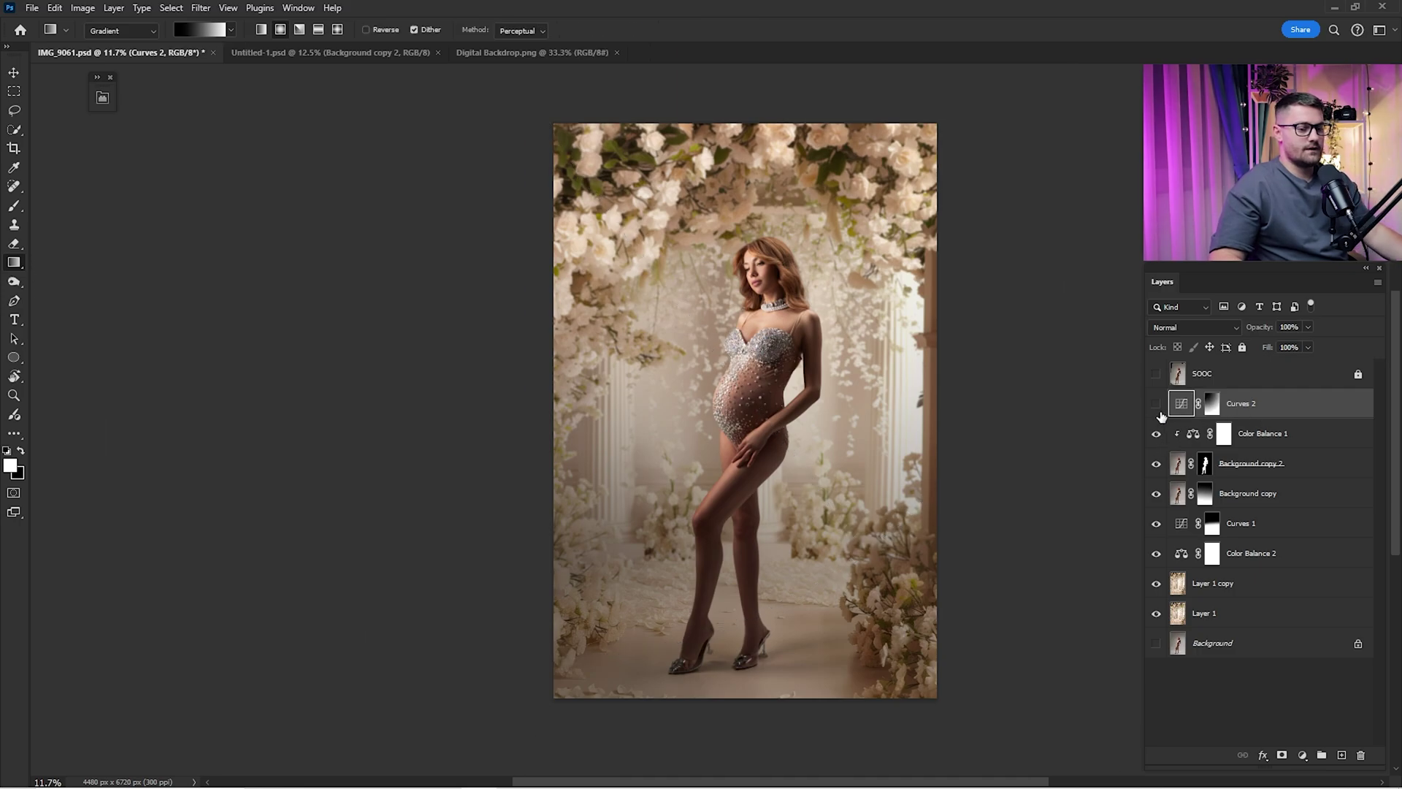
Step: Compare the image with the Curves 2 darkening shown and hidden
left_click(1156, 404)
left_click(1156, 404)
left_click(1159, 407)
left_click(1160, 407)
left_click(1159, 408)
left_click(1160, 407)
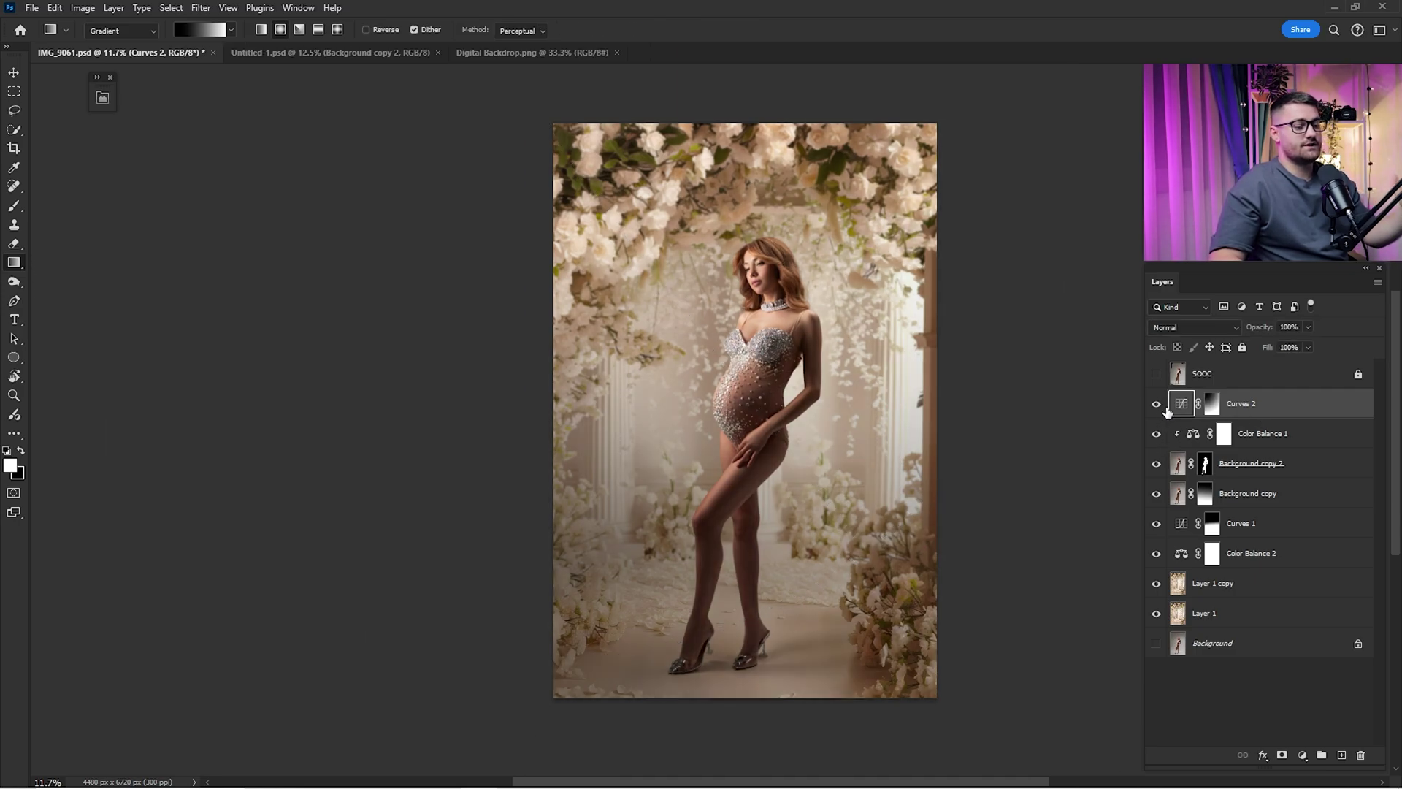
left_click(1166, 410)
left_click(1165, 409)
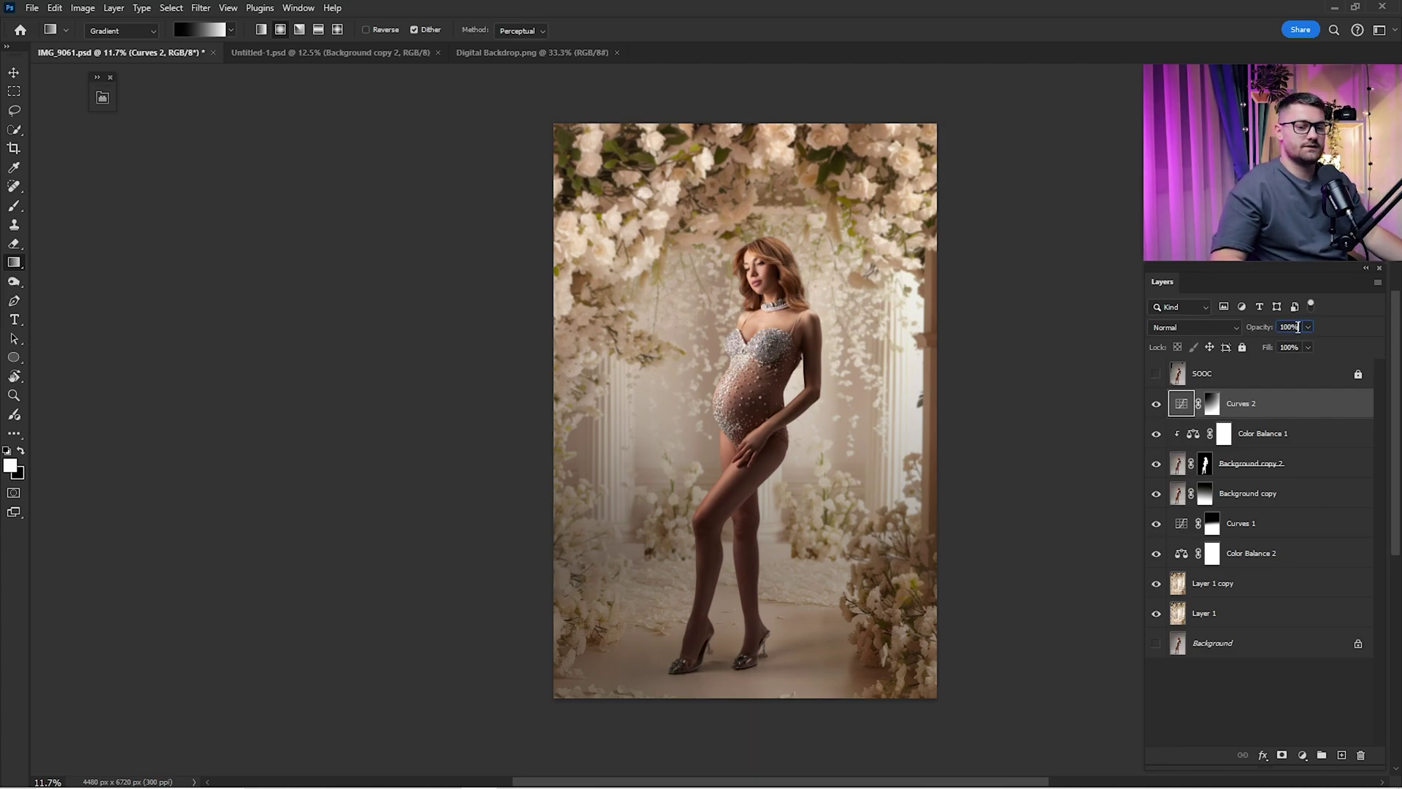
Step: Set the Curves 2 adjustment's opacity to 25% and compare the image with and without it
type("25")
key("Return")
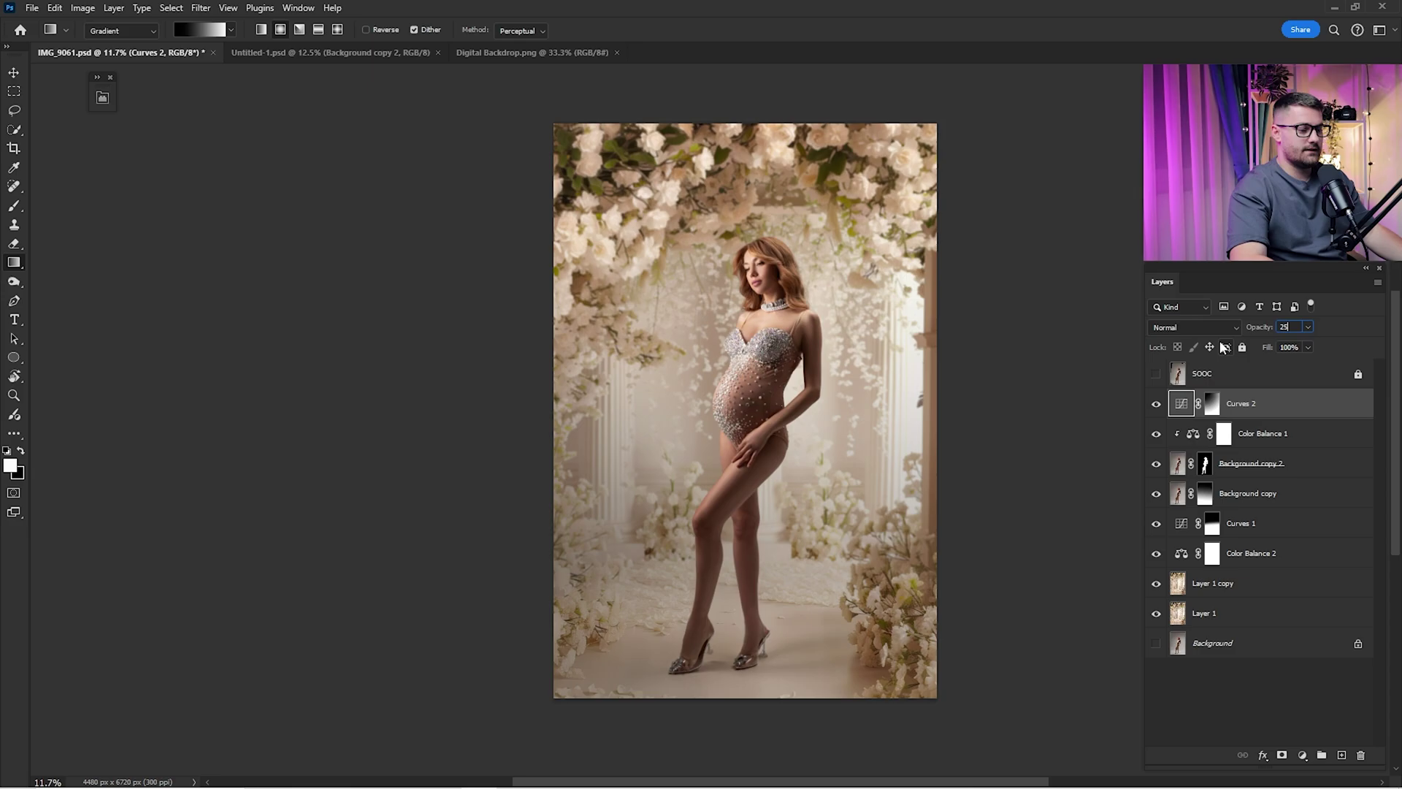
left_click(1156, 404)
left_click(1156, 404)
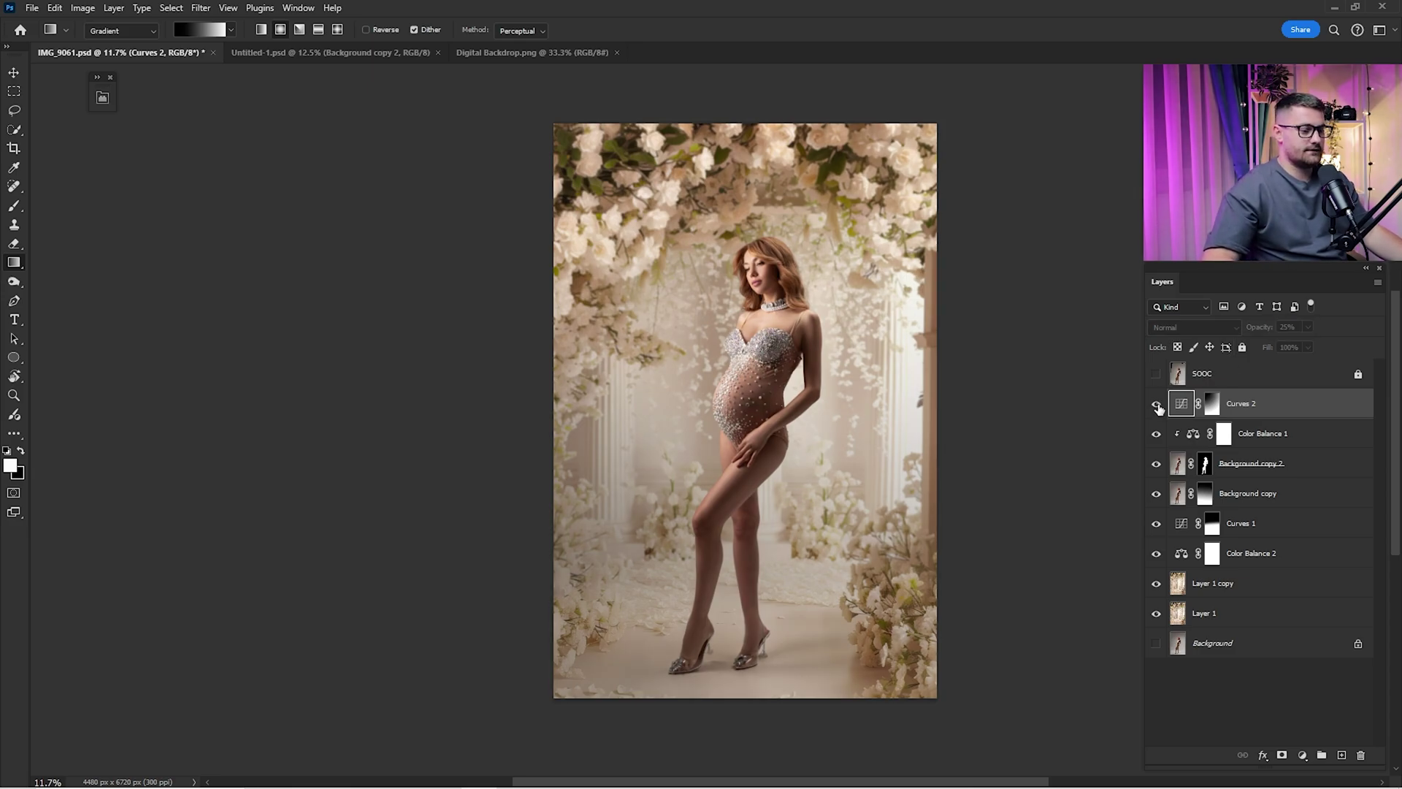
left_click(1157, 406)
left_click(1156, 406)
Step: Add a Color Balance adjustment above Curves 2 with midtones Cyan-Red -6 and Yellow-Blue +10, and set its opacity to 25%
left_click(1302, 754)
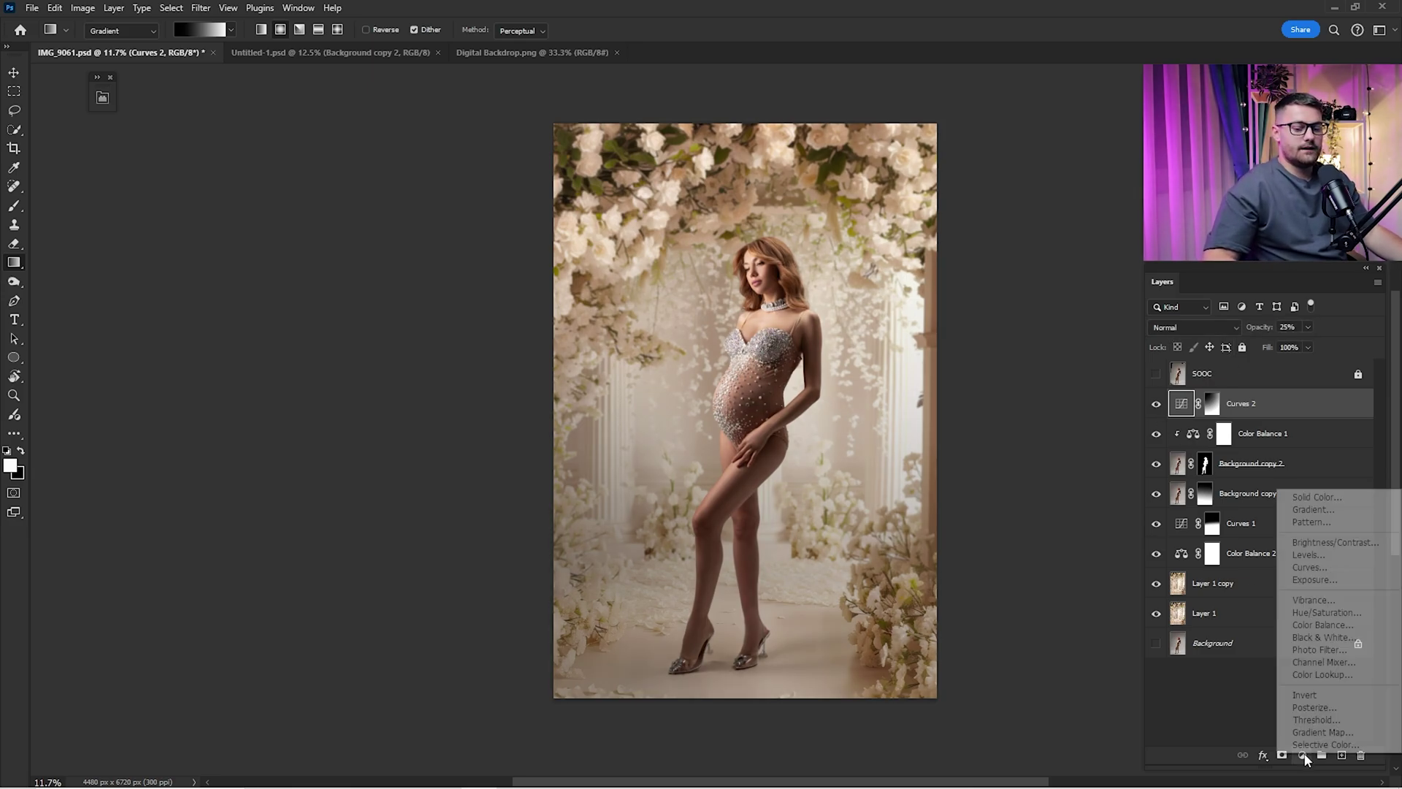
left_click(1341, 627)
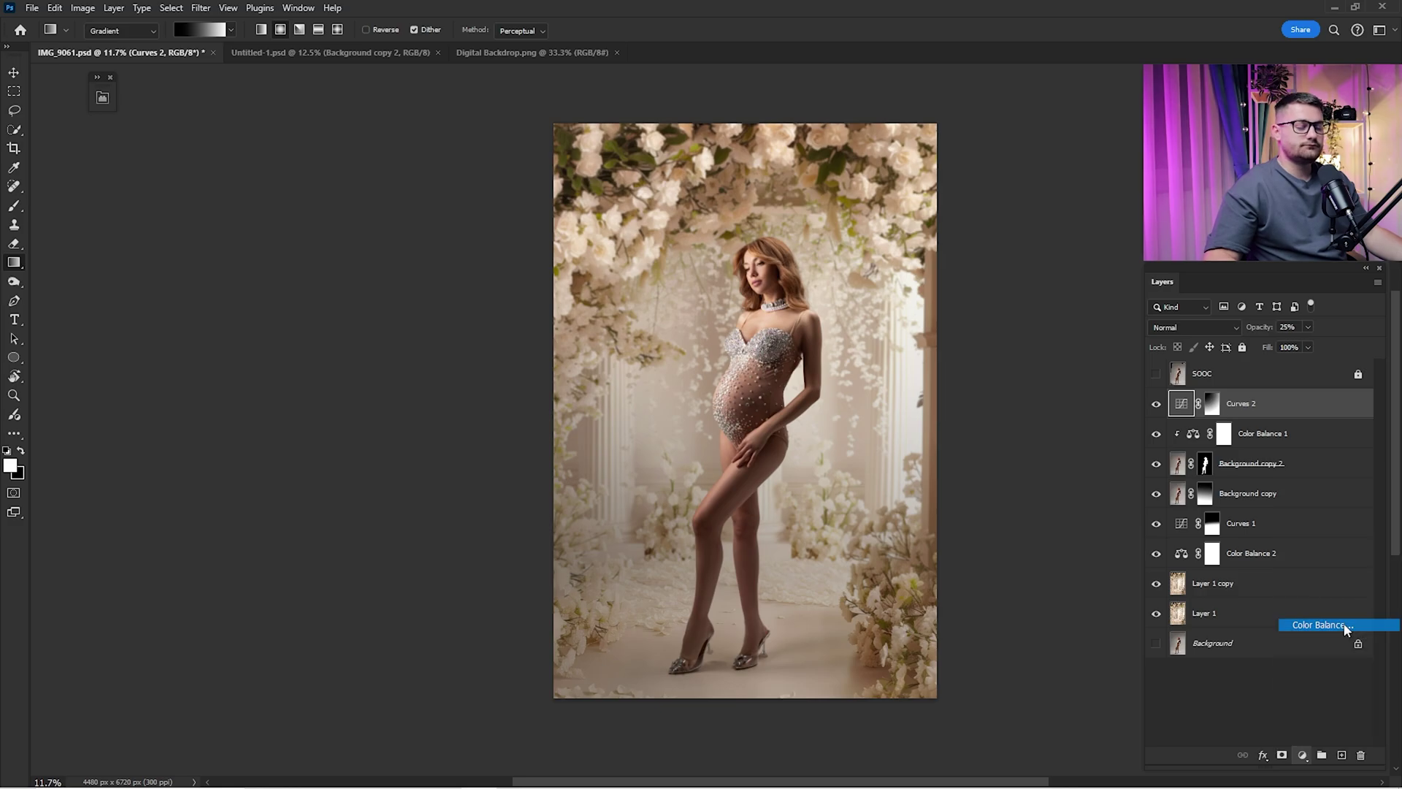
left_click_drag(246, 177, 241, 176)
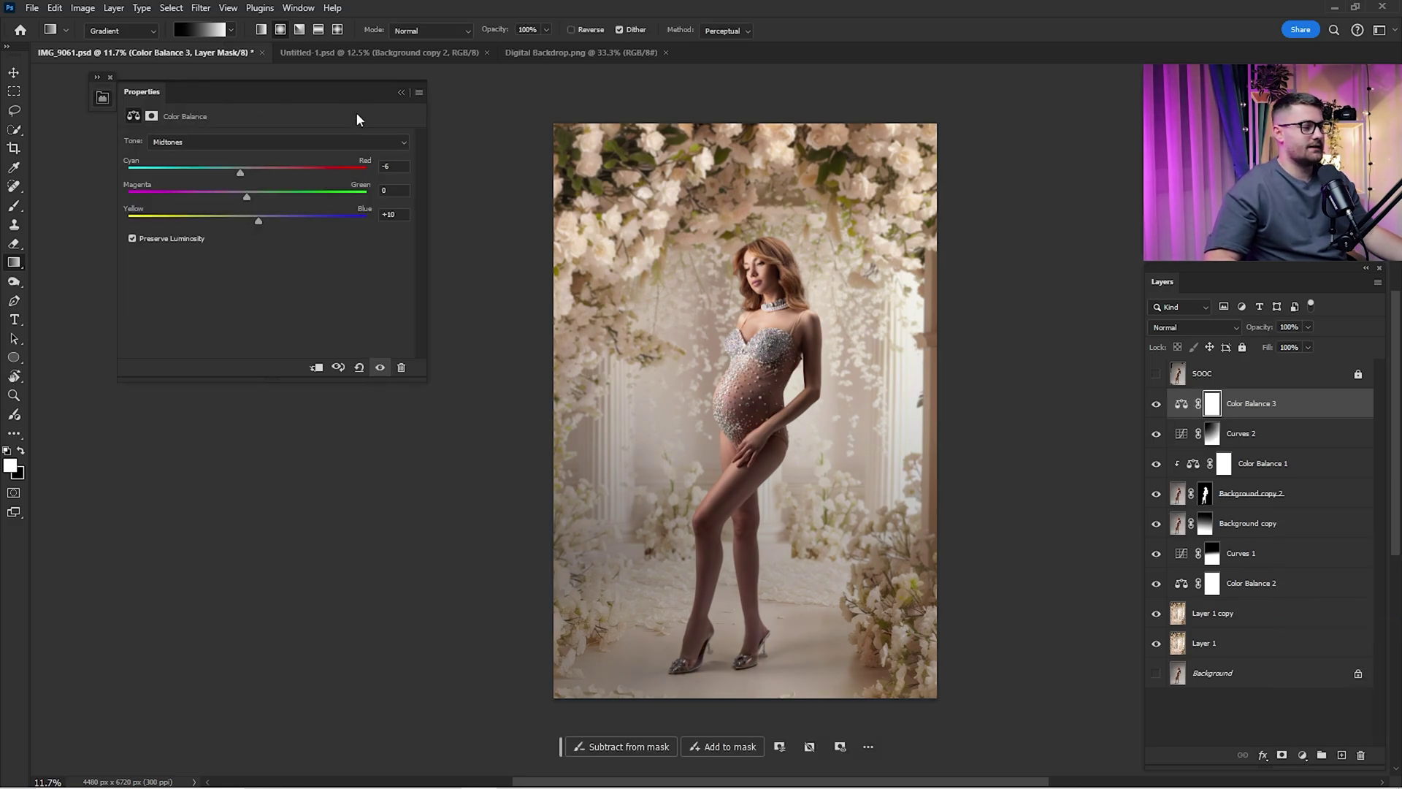
left_click(401, 92)
left_click(1288, 326)
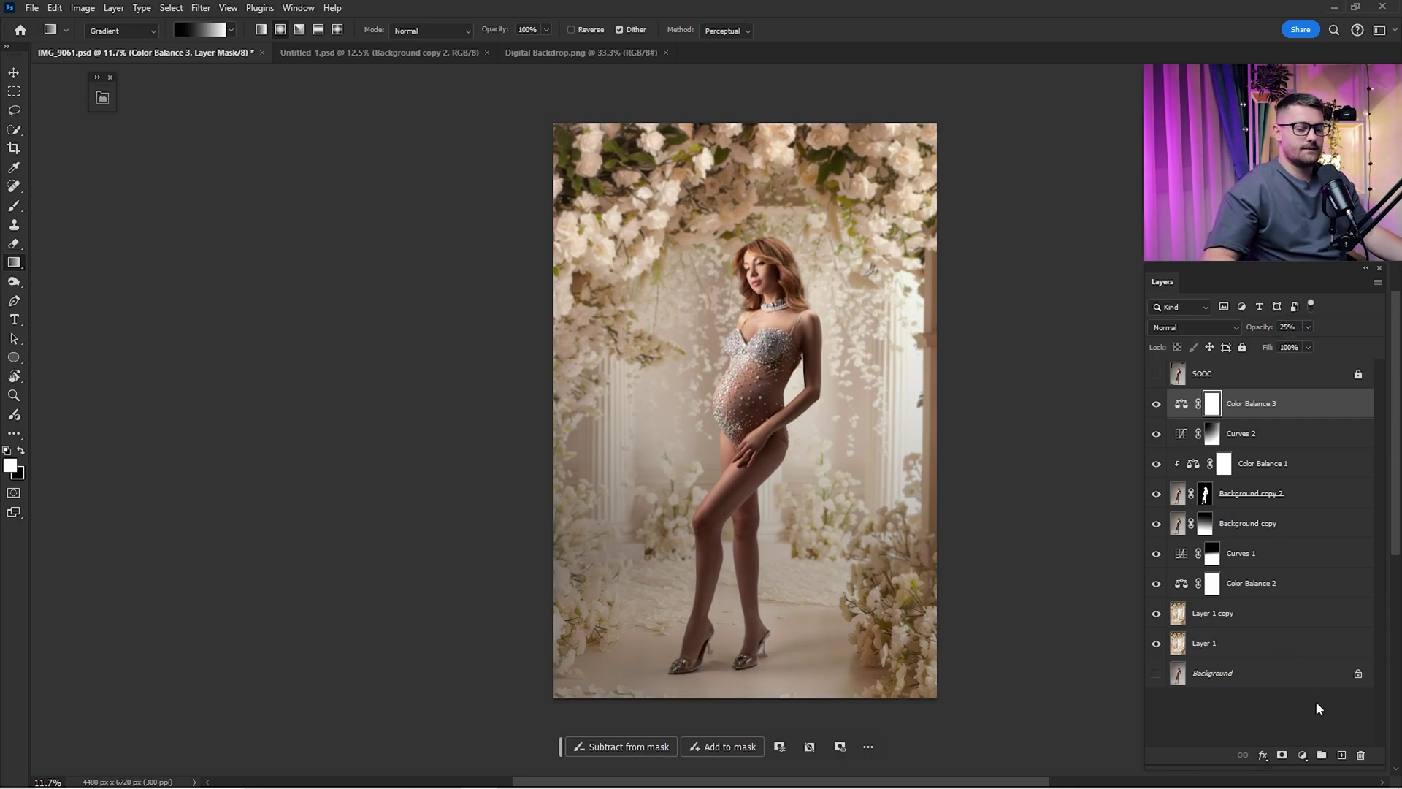
Step: Add a Color Lookup adjustment above Color Balance 3 and load the Fuji ETERNA 250D Fuji 3510 (by Adobe) 3D LUT
left_click(1302, 754)
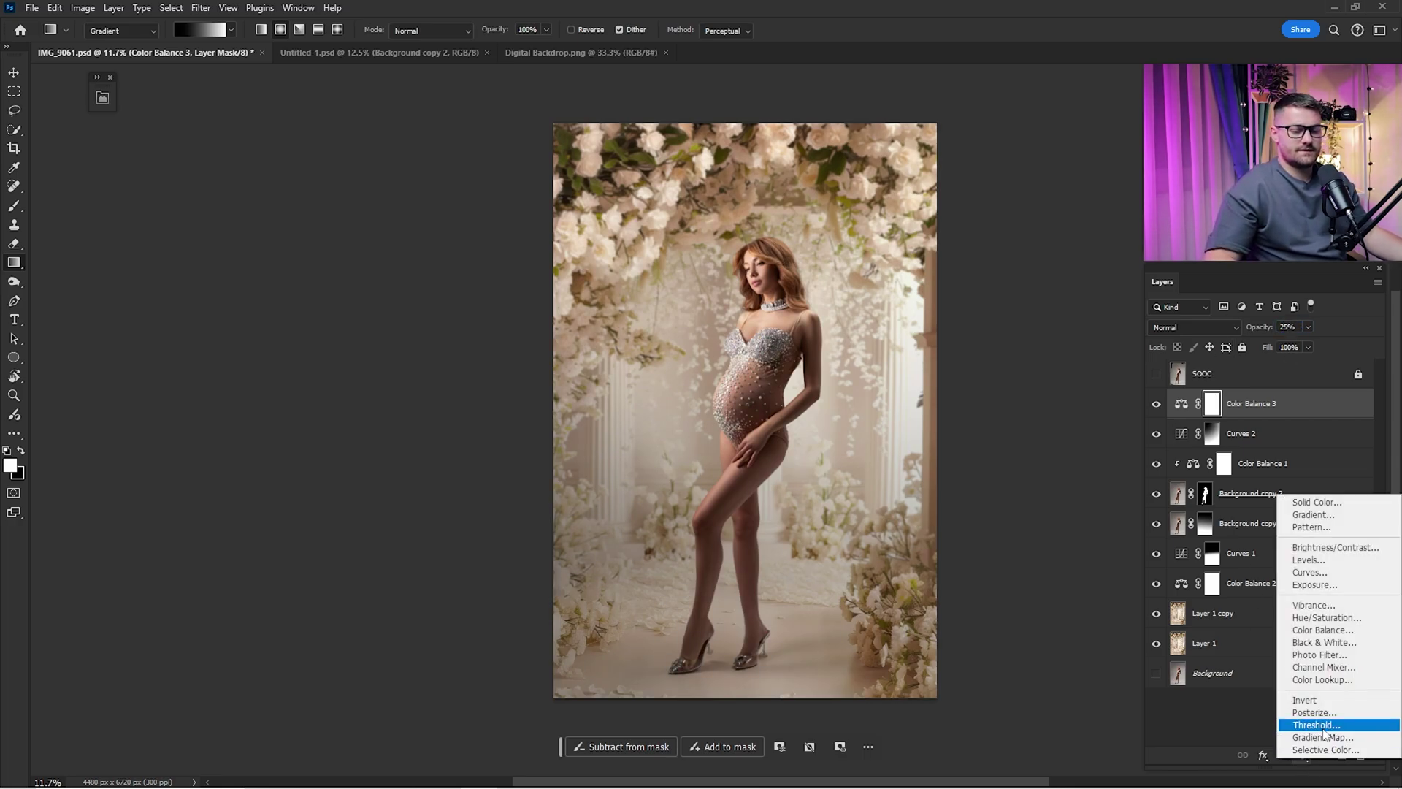
left_click(1348, 687)
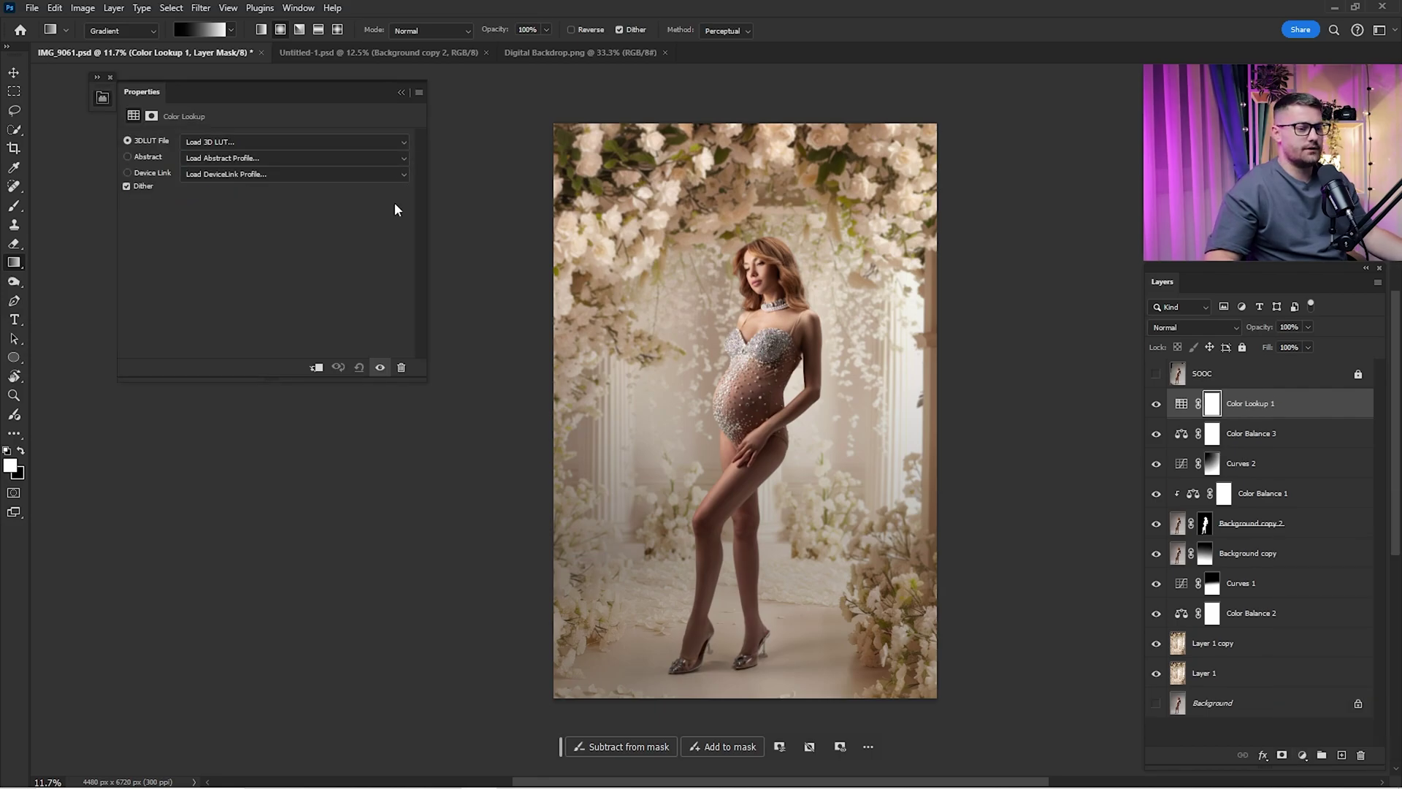
left_click(250, 143)
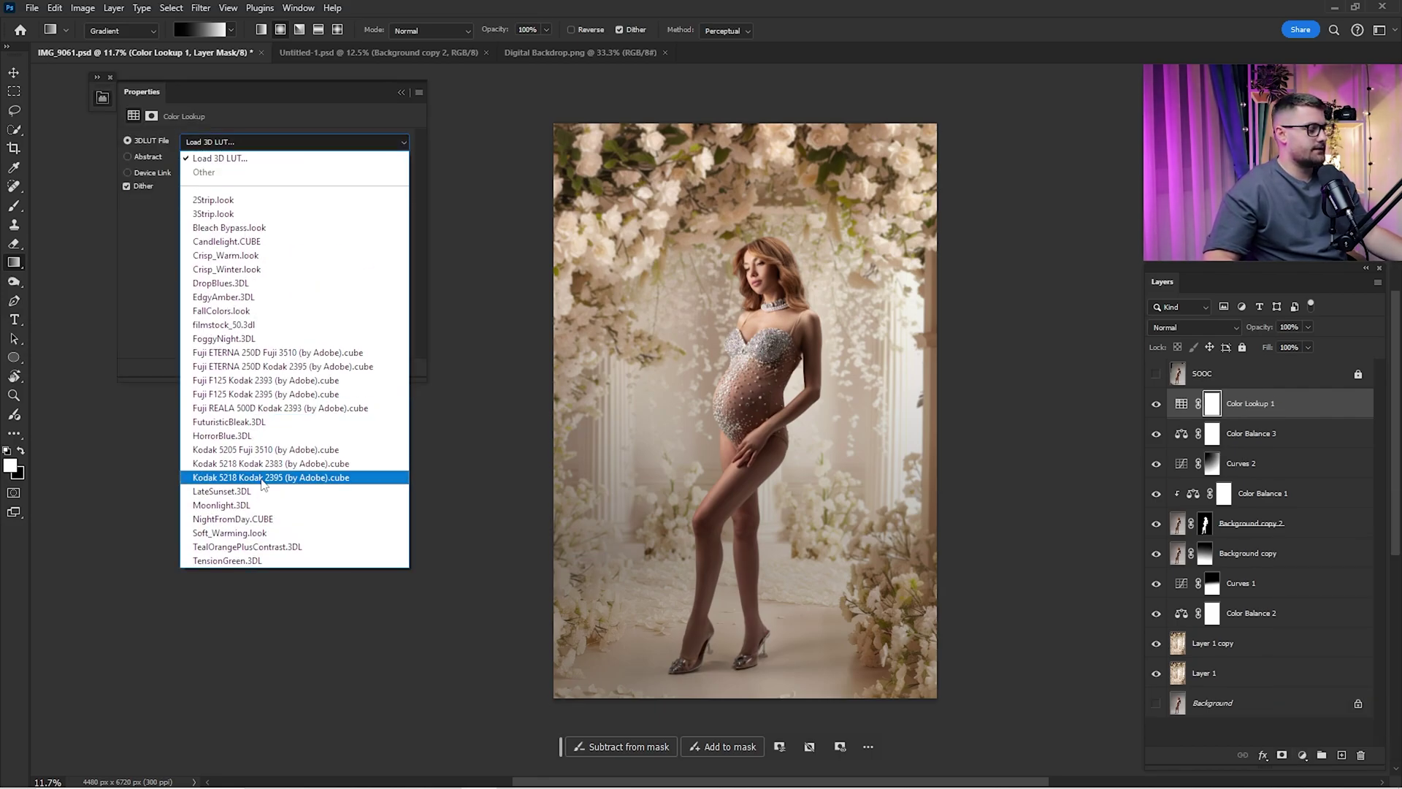
left_click(231, 353)
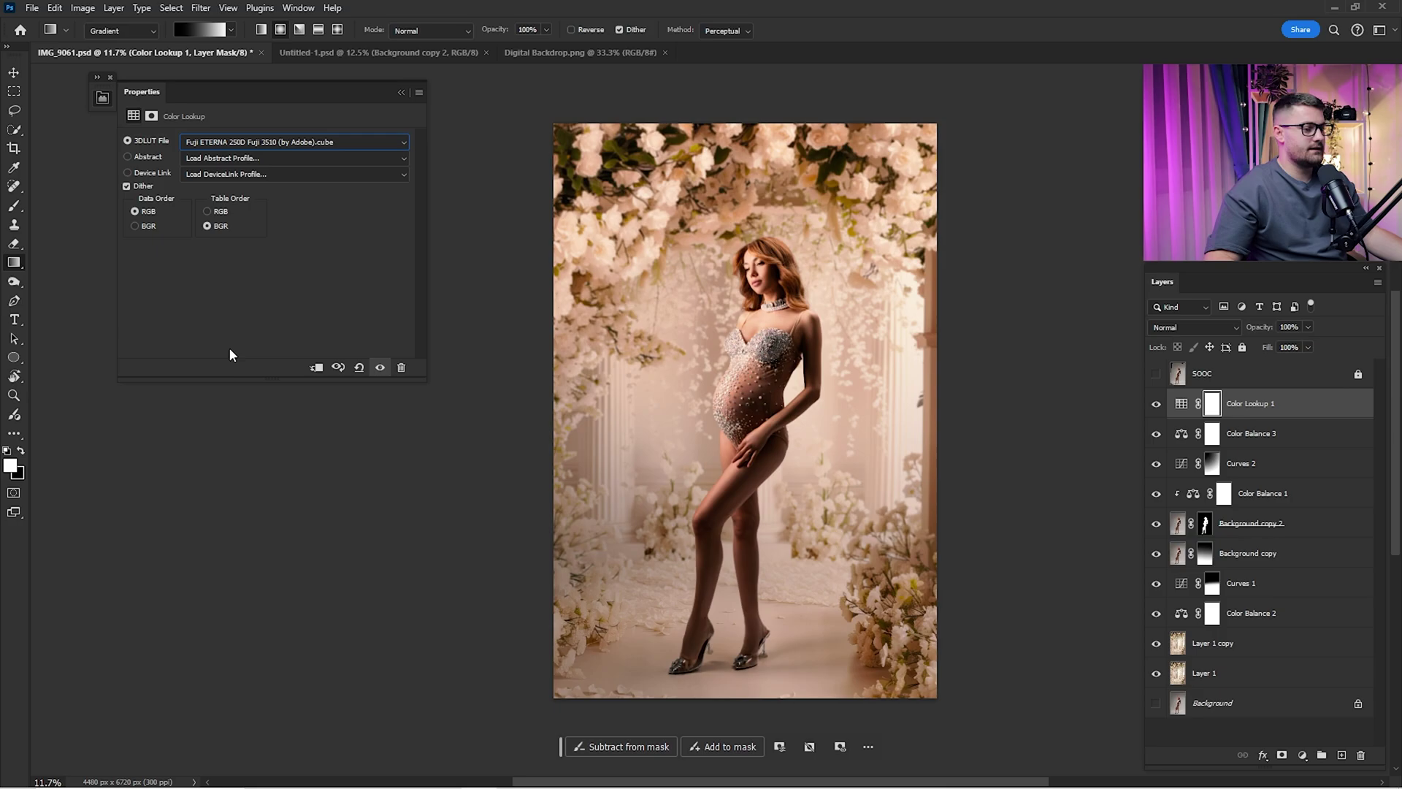
Step: Try other 3D LUTs in the Color Lookup adjustment, including Fuji ETERNA 250D Kodak 2395, 2Strip and Fuji REALA 500D Kodak 2393
left_click(241, 148)
left_click(232, 365)
left_click(241, 143)
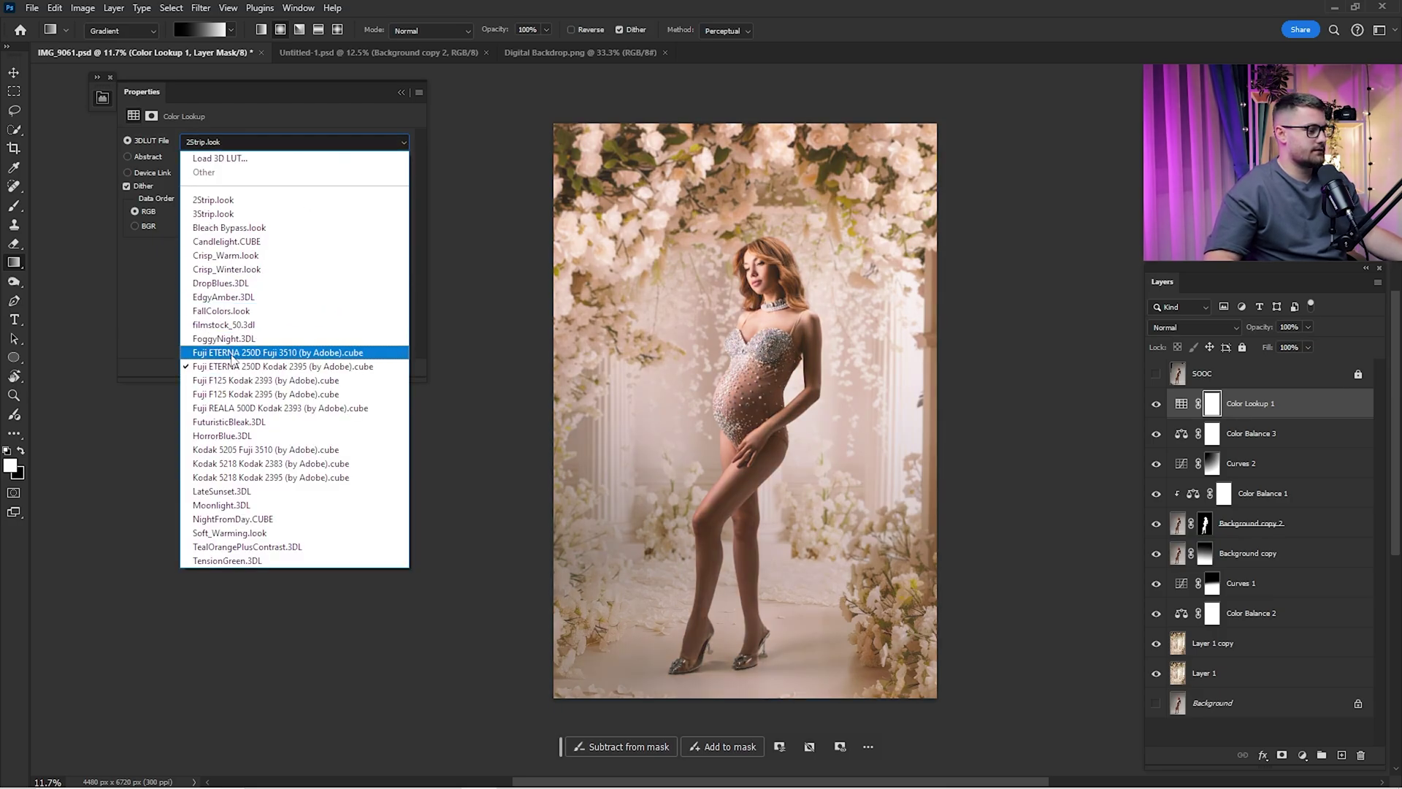
left_click(233, 351)
left_click(257, 146)
left_click(288, 206)
left_click(241, 143)
left_click(234, 407)
left_click(245, 143)
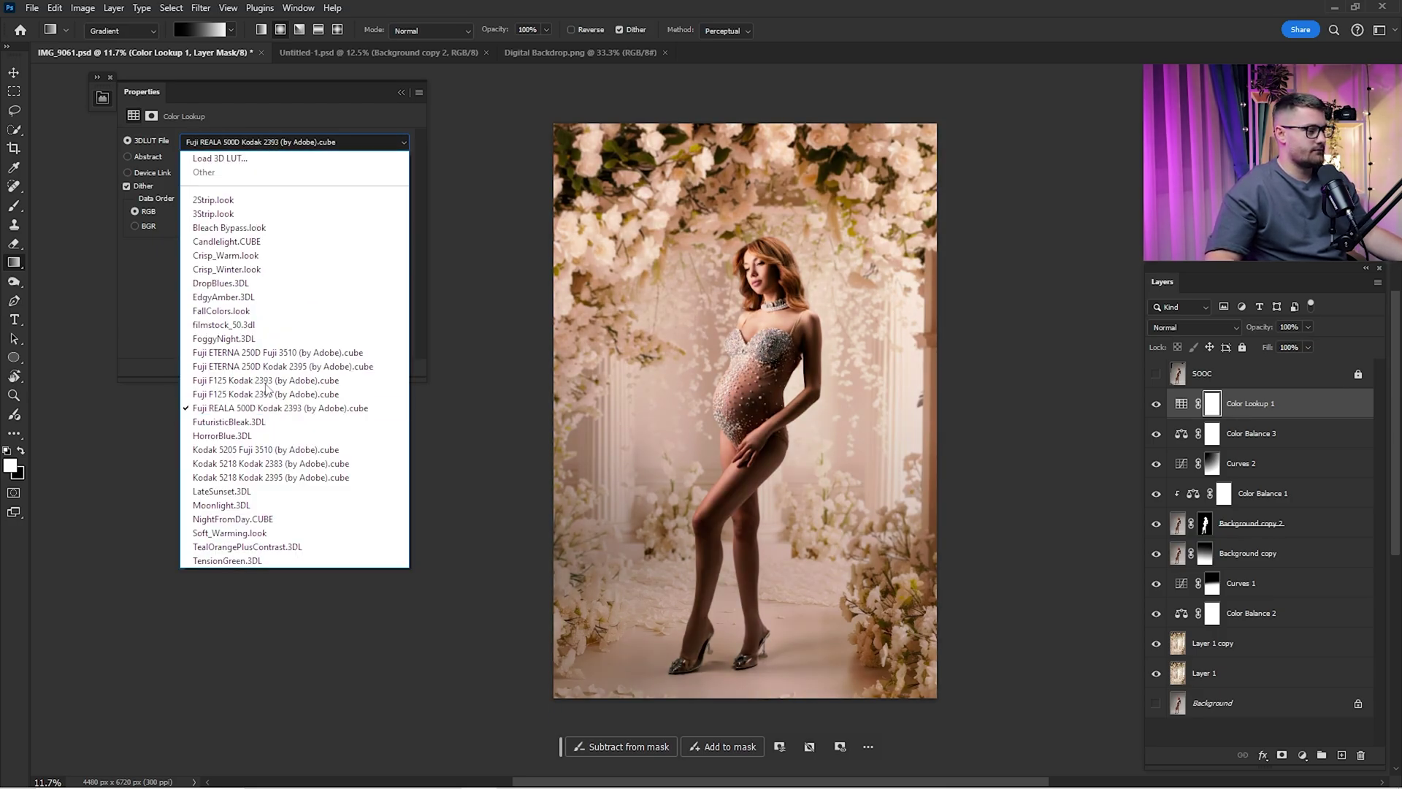
Step: Load the Kodak 5218 Kodak 2395 (by Adobe) 3D LUT in the Color Lookup 1 adjustment
left_click(248, 150)
left_click(249, 146)
left_click(241, 199)
left_click(257, 142)
left_click(241, 477)
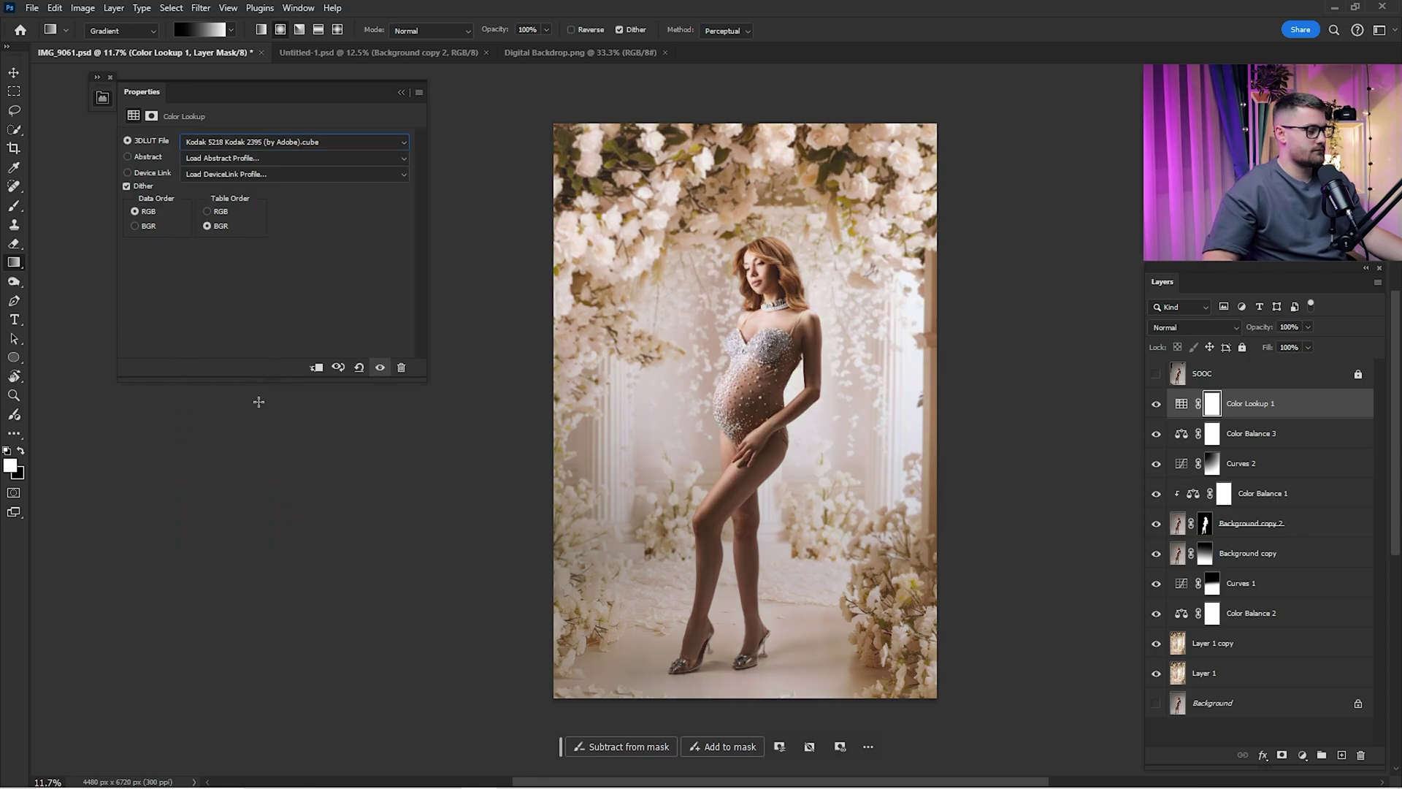
Step: Try the custom c1.cube 3D LUT in the Color Lookup 1 adjustment, then replace it with lut 1.cube
left_click(237, 143)
left_click(232, 160)
double_click(284, 197)
left_click(241, 142)
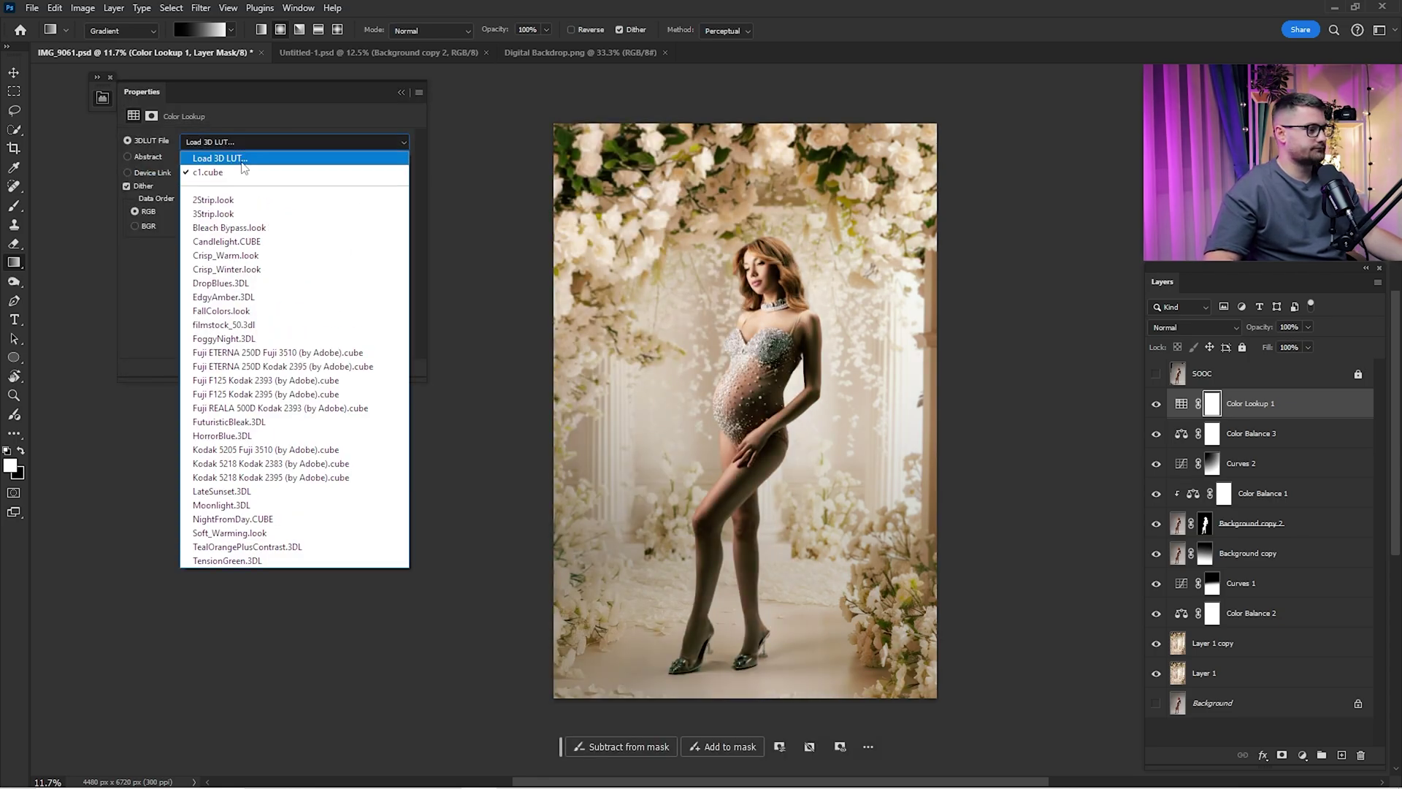
left_click(241, 172)
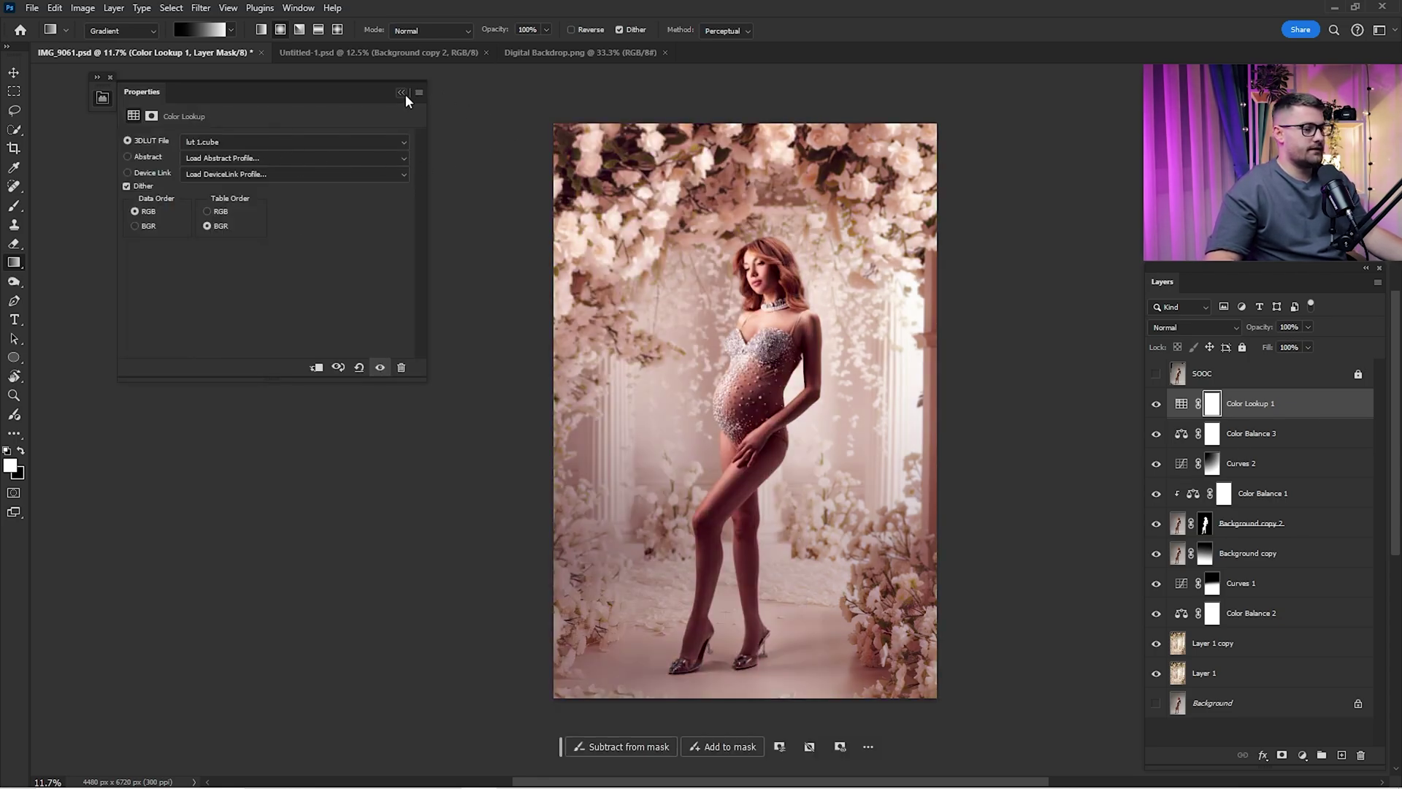
left_click(401, 93)
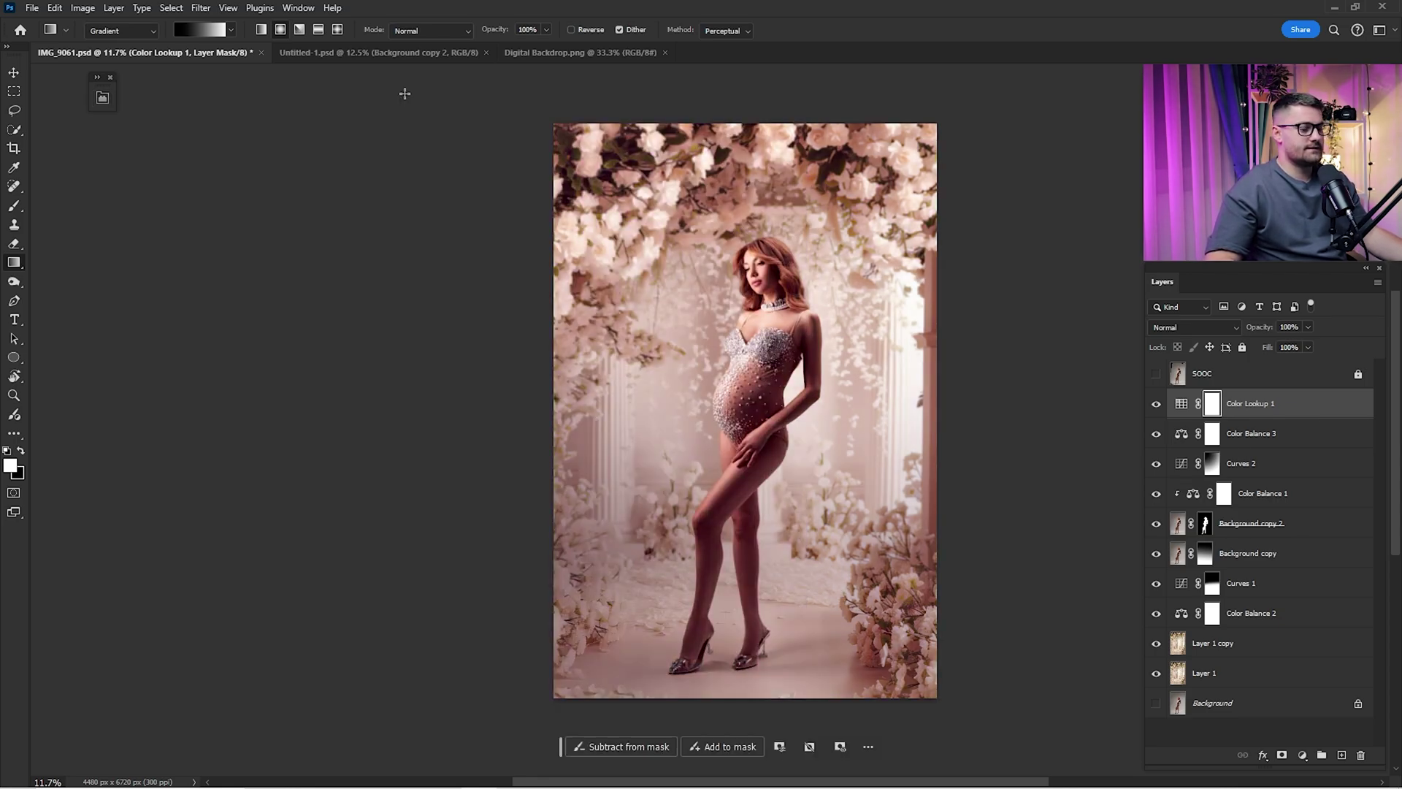
Step: Set the Color Lookup 1 layer's opacity to 30% and compare the image with and without it
left_click(1297, 326)
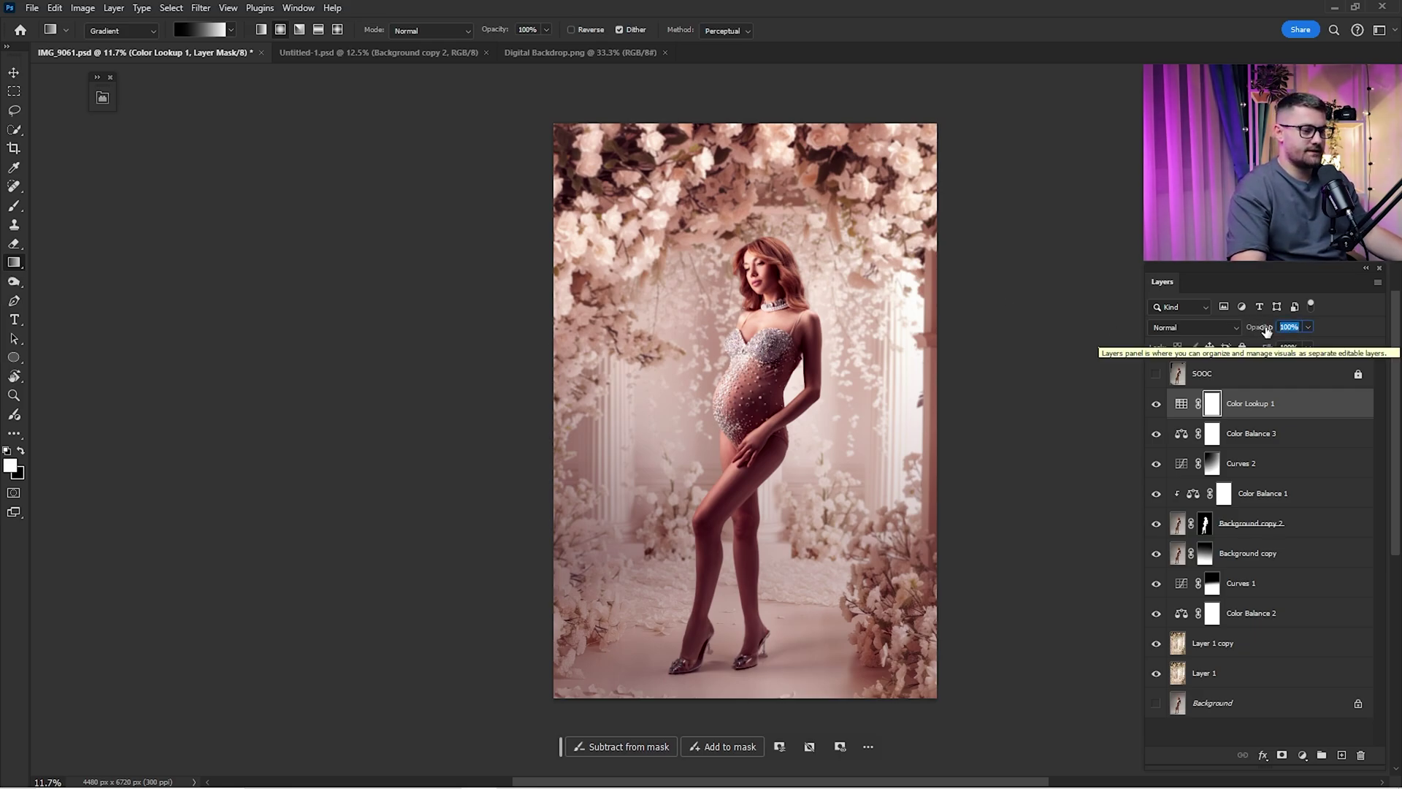
type("30")
key("Return")
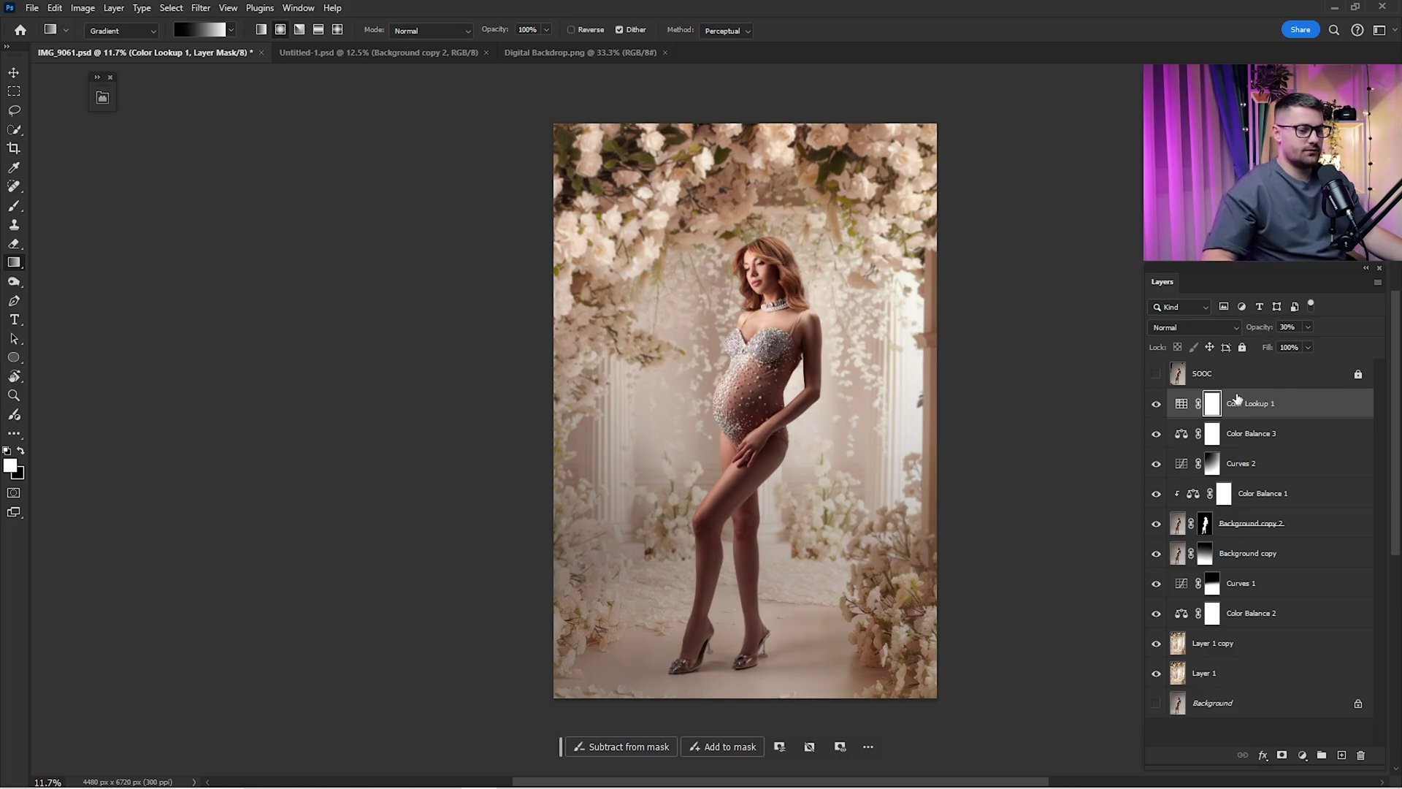
left_click(1154, 404)
left_click(1155, 404)
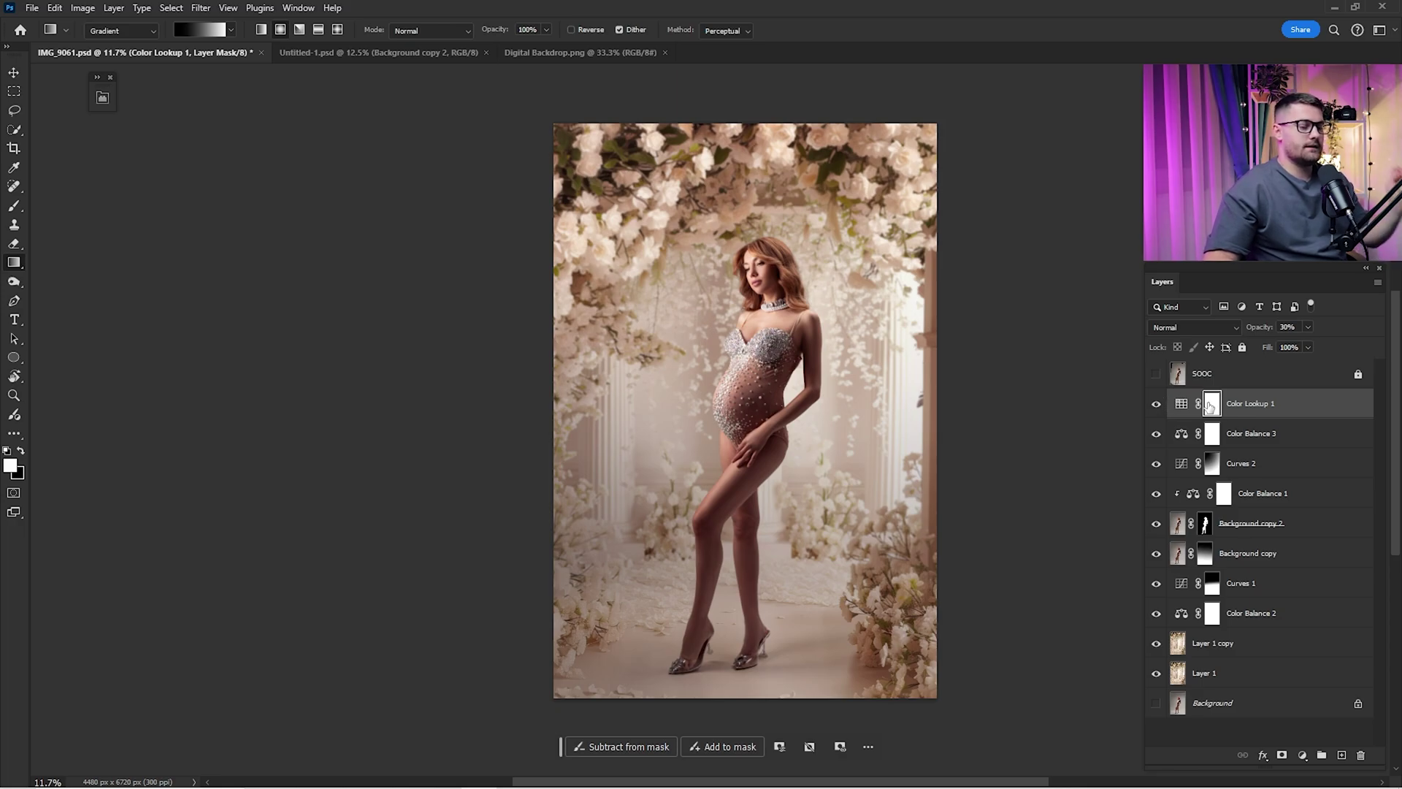
Step: Add an Exposure adjustment above Layer 1 copy and set its exposure to -0.58
left_click(1247, 646)
left_click(1302, 754)
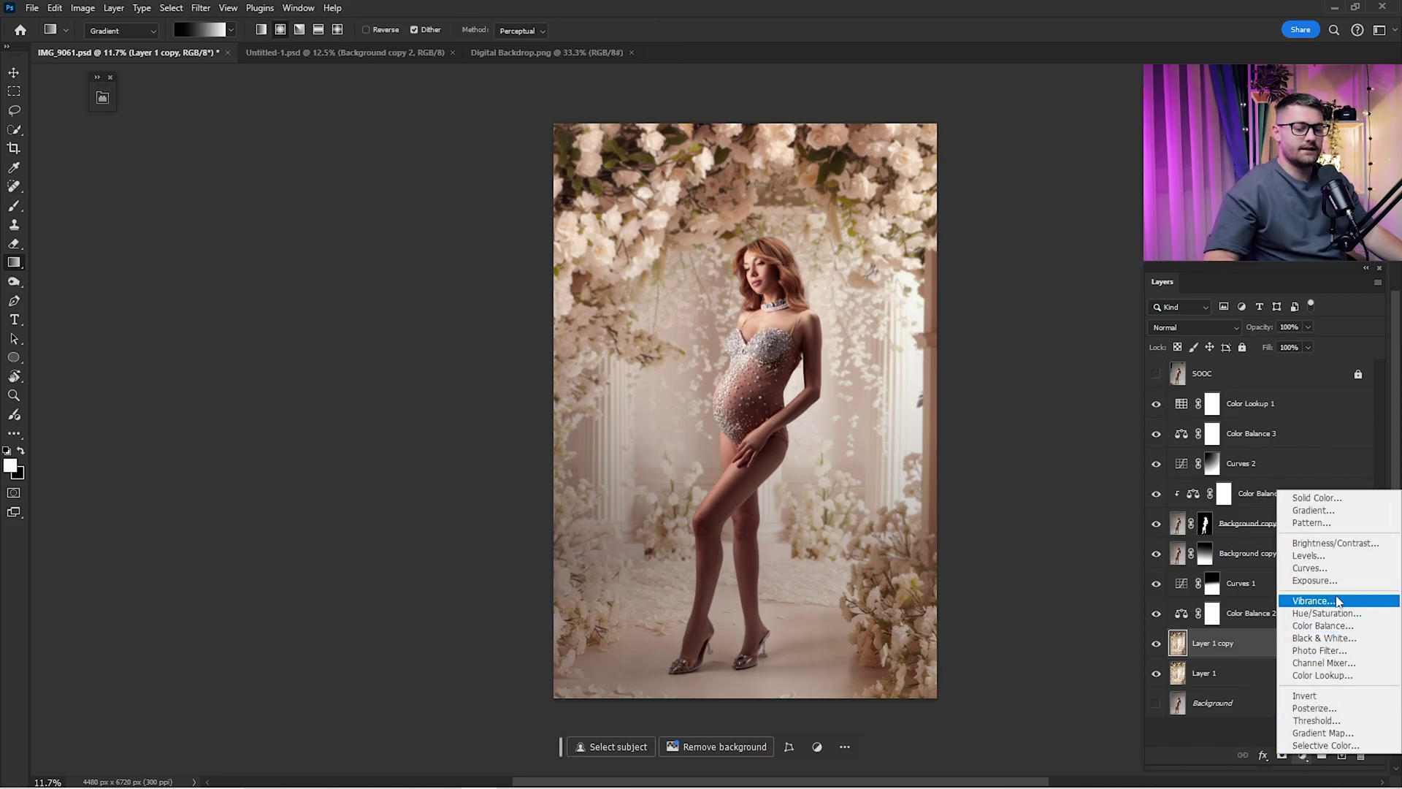
left_click(1256, 577)
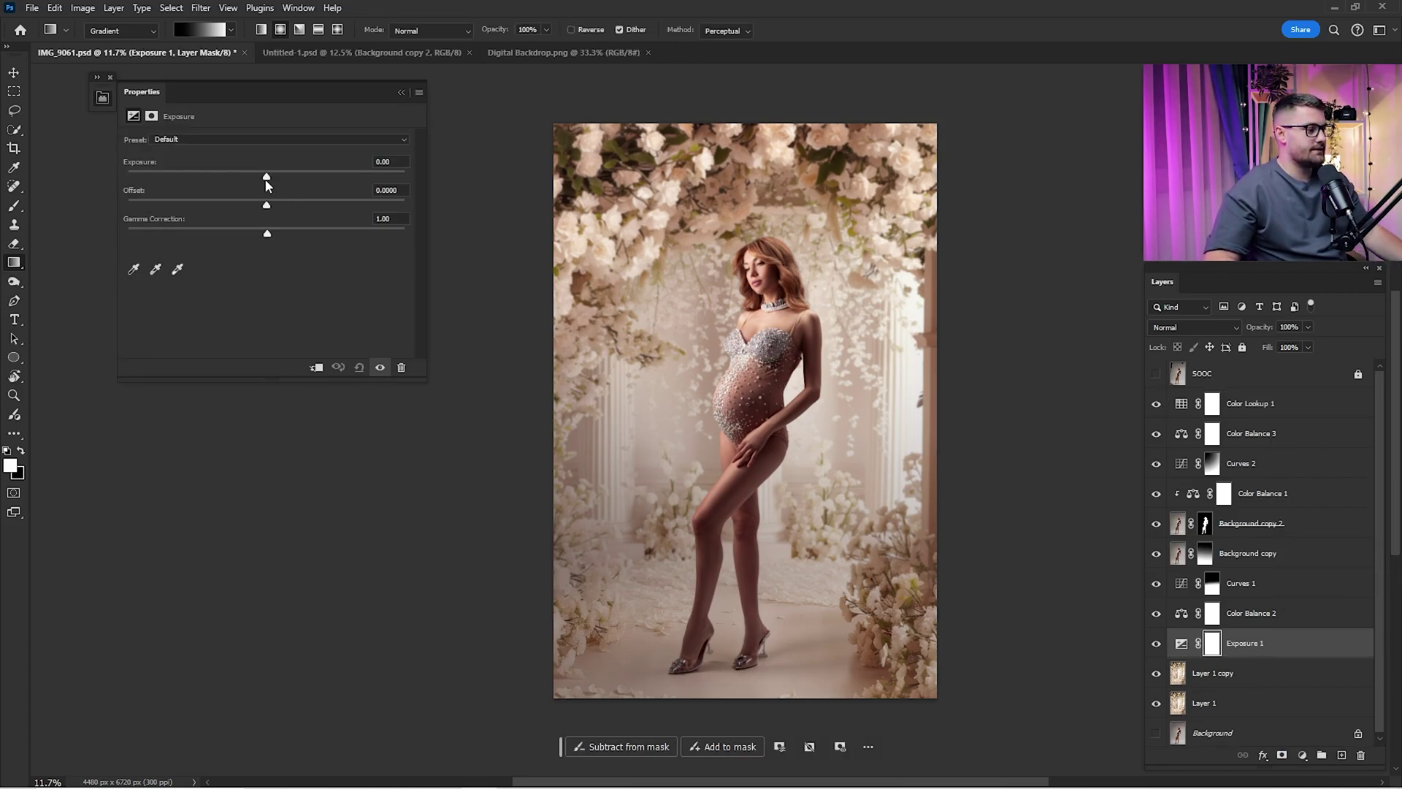
left_click_drag(267, 180, 259, 180)
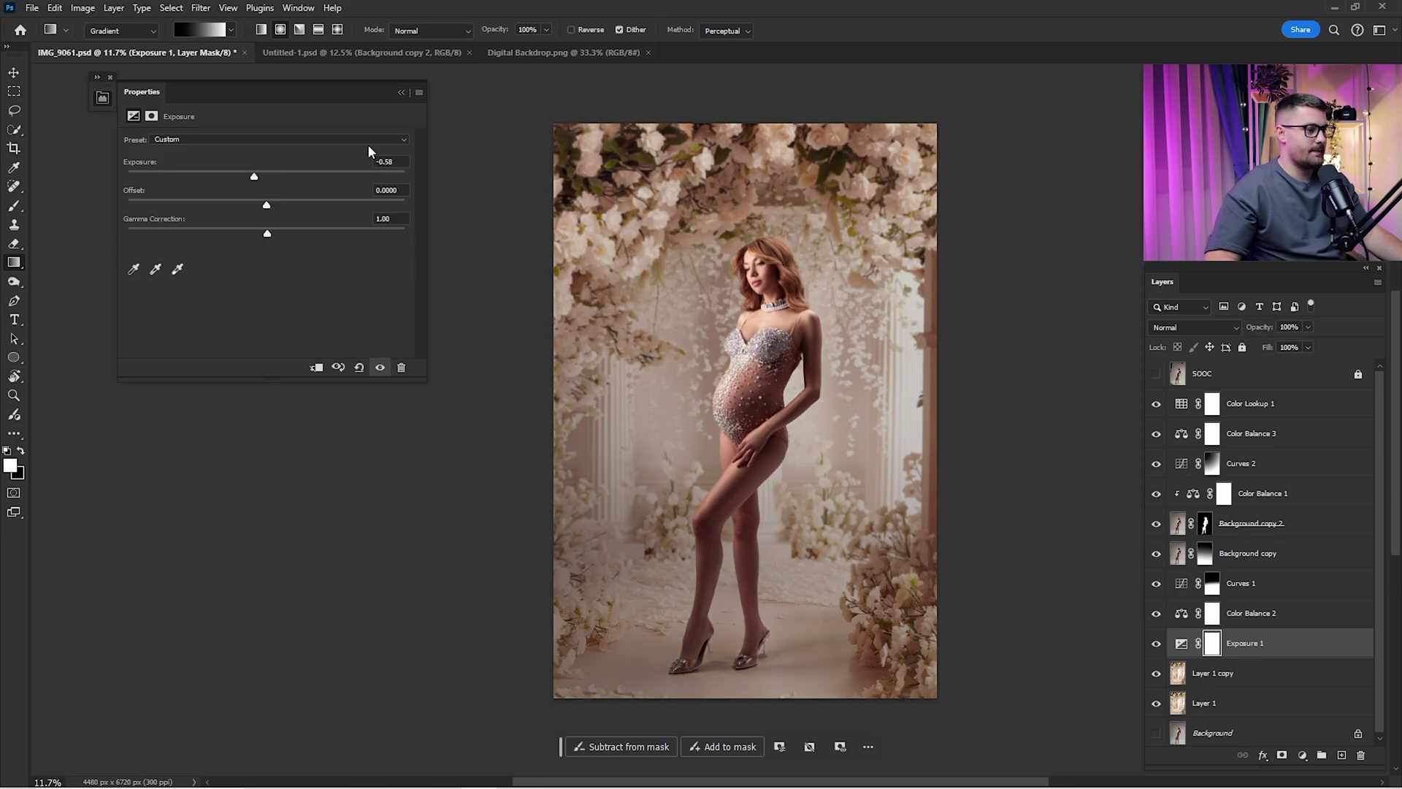
left_click(401, 92)
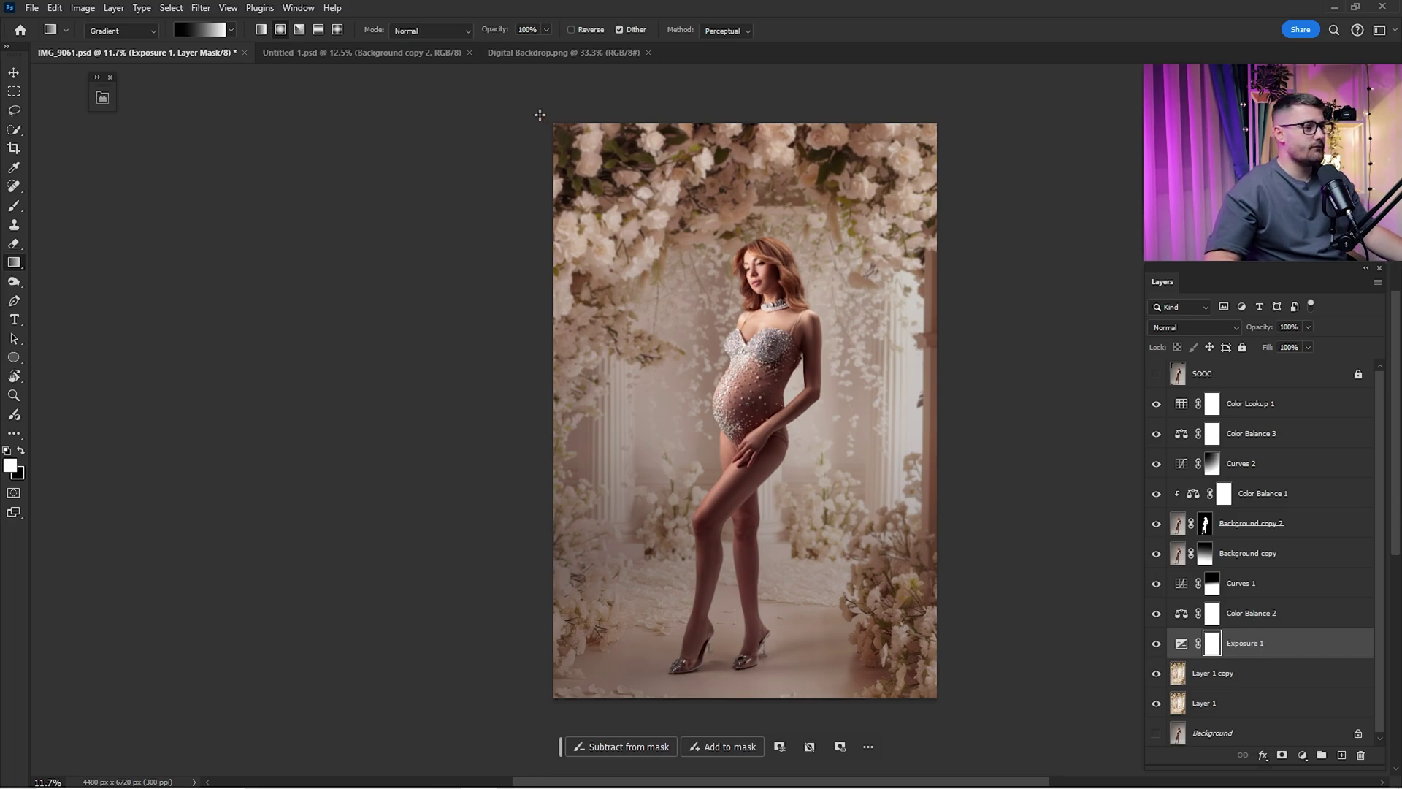
Step: Draw a black-to-white radial gradient on the Exposure 1 mask from the image's upper-left corner to the model's thighs and compare the effect
left_click_drag(540, 115, 798, 482)
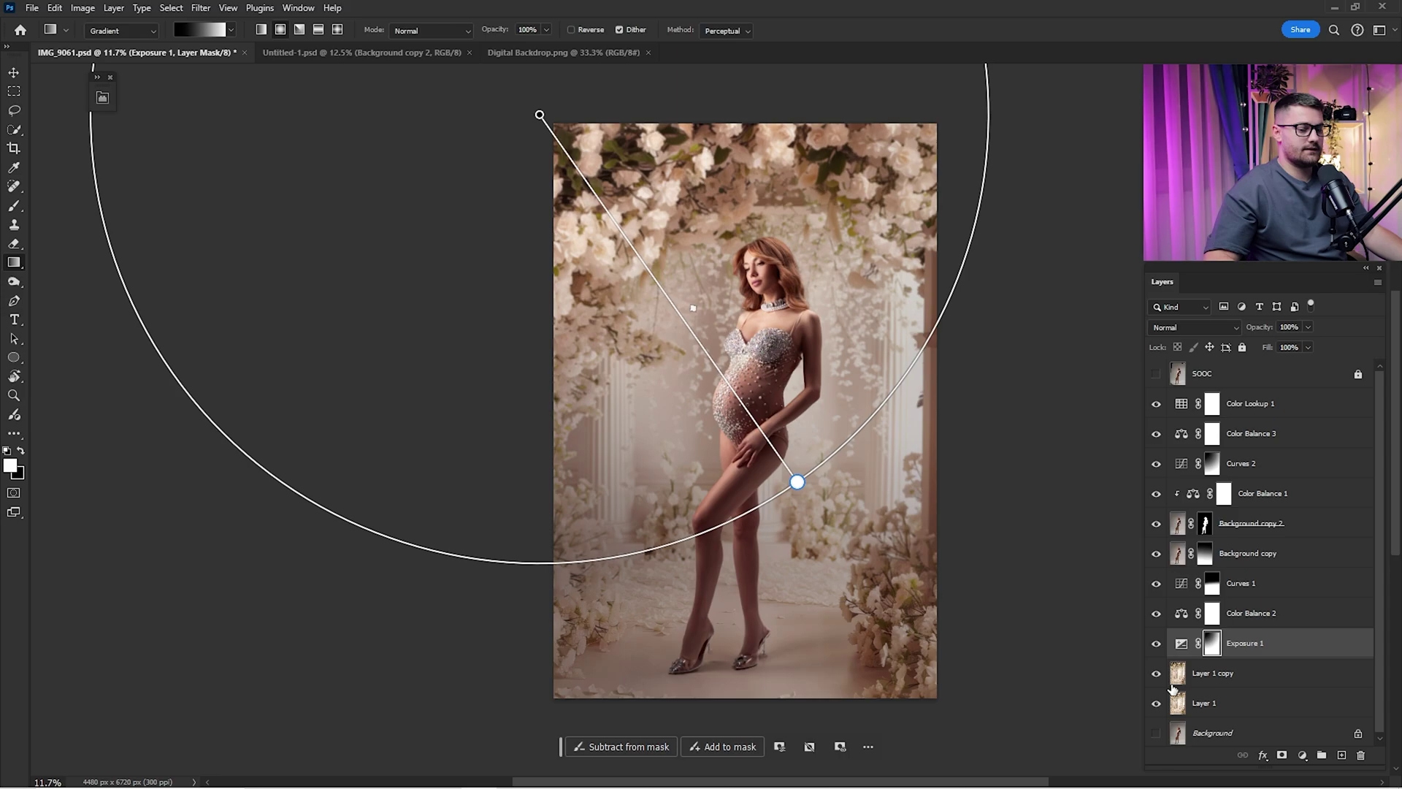
left_click(1158, 644)
left_click(1158, 643)
left_click(1159, 643)
left_click(1161, 642)
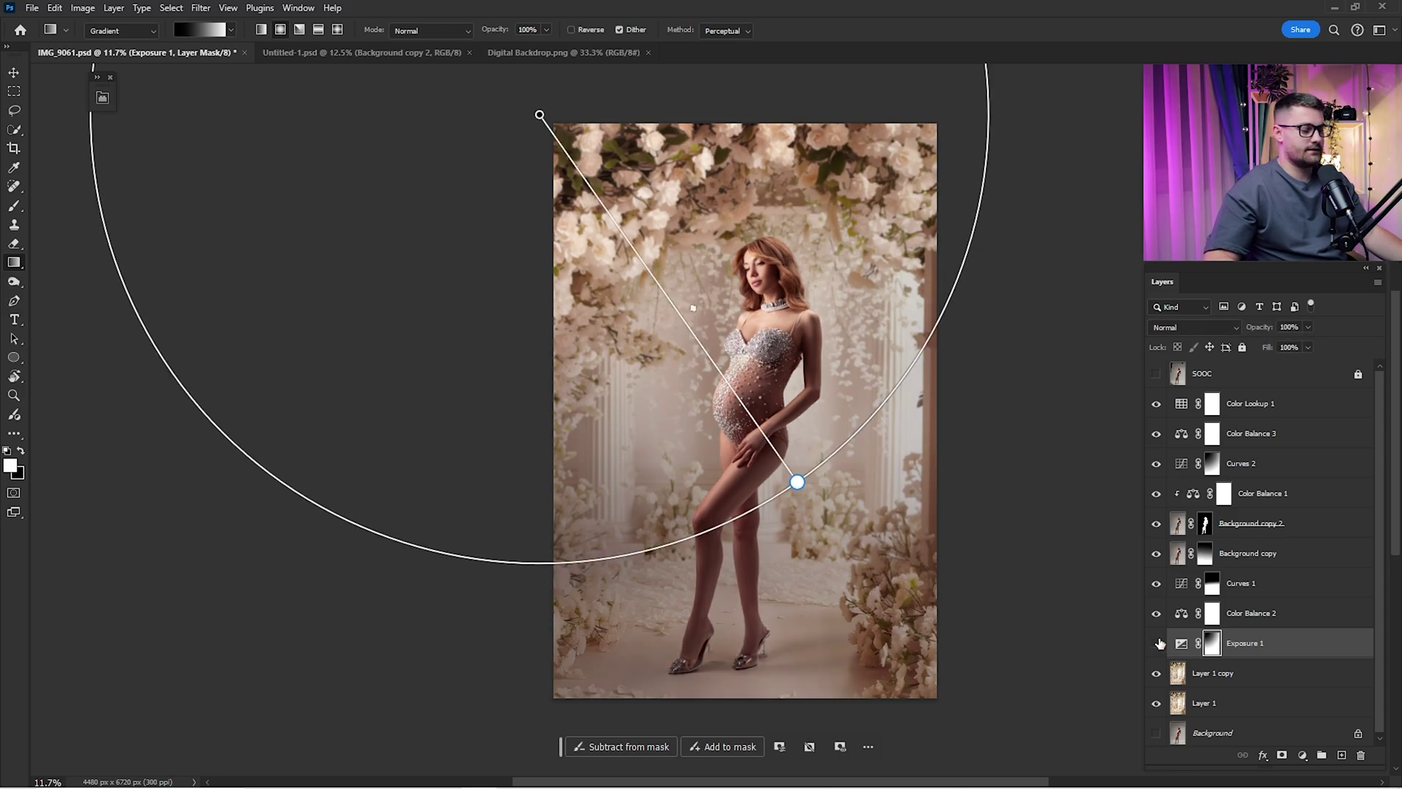
left_click(1159, 643)
left_click(1160, 642)
left_click(1160, 642)
left_click(1160, 642)
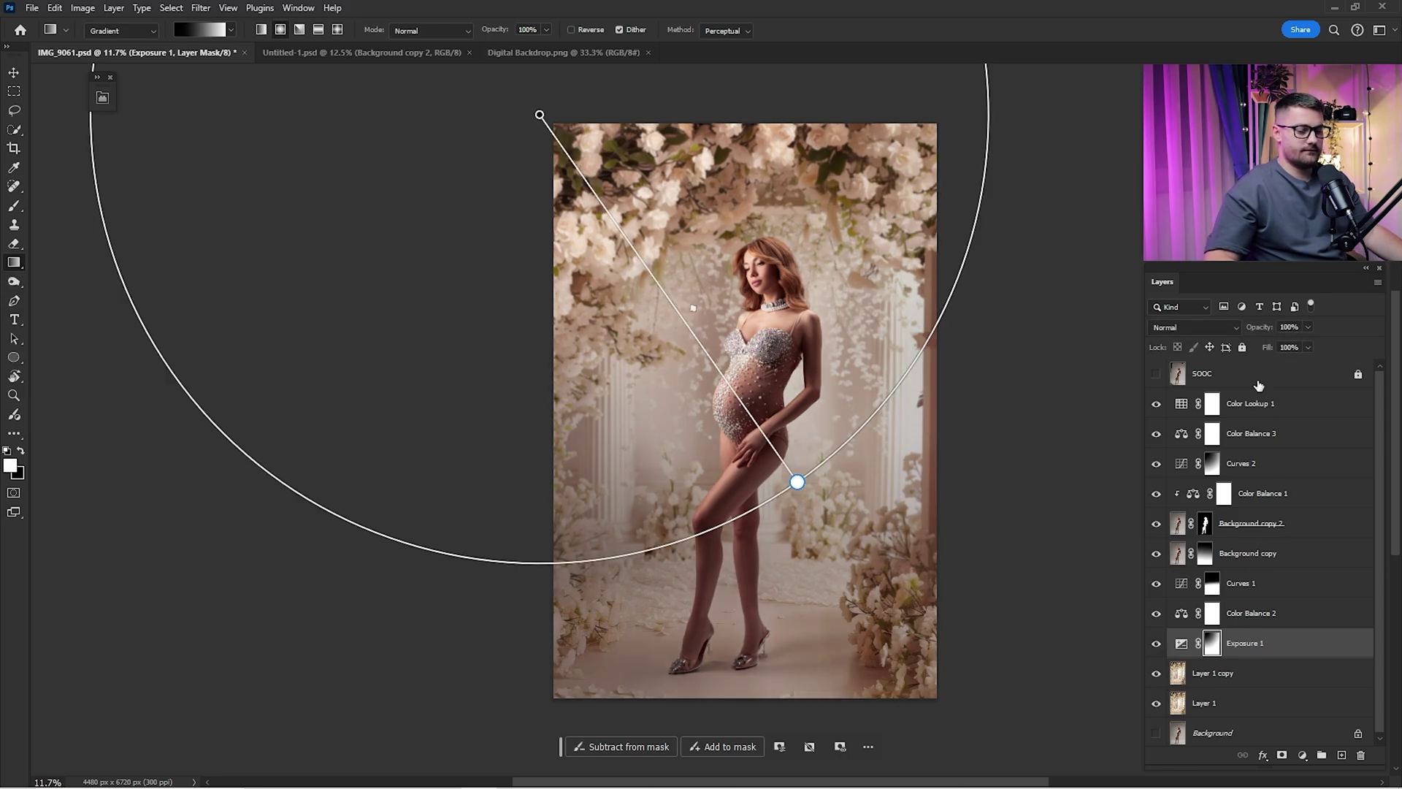
Step: Reduce the Exposure 1 layer's opacity to 63% and compare the image with and without it
left_click_drag(1267, 328, 1234, 334)
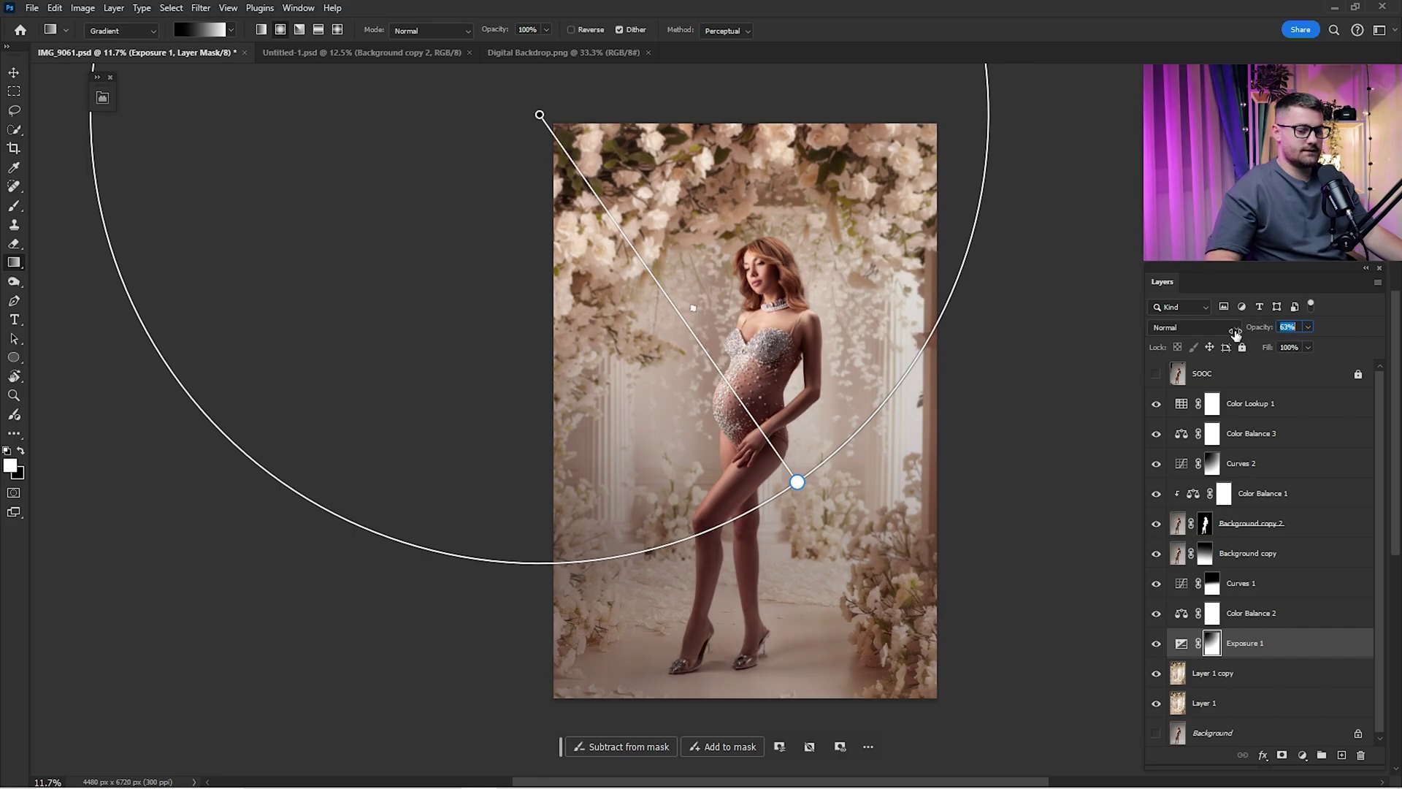
left_click(1157, 644)
left_click(1157, 645)
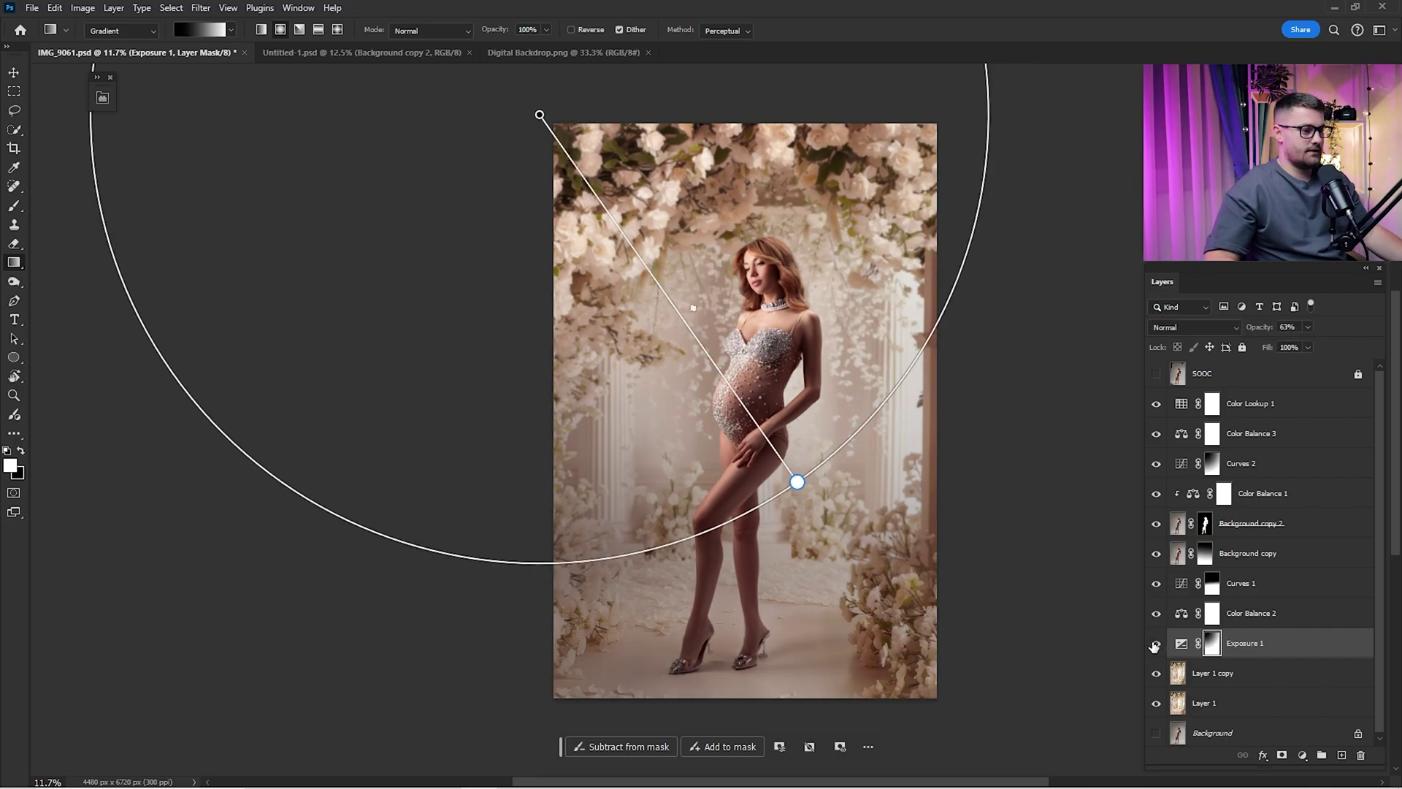
left_click(1156, 644)
left_click(1155, 646)
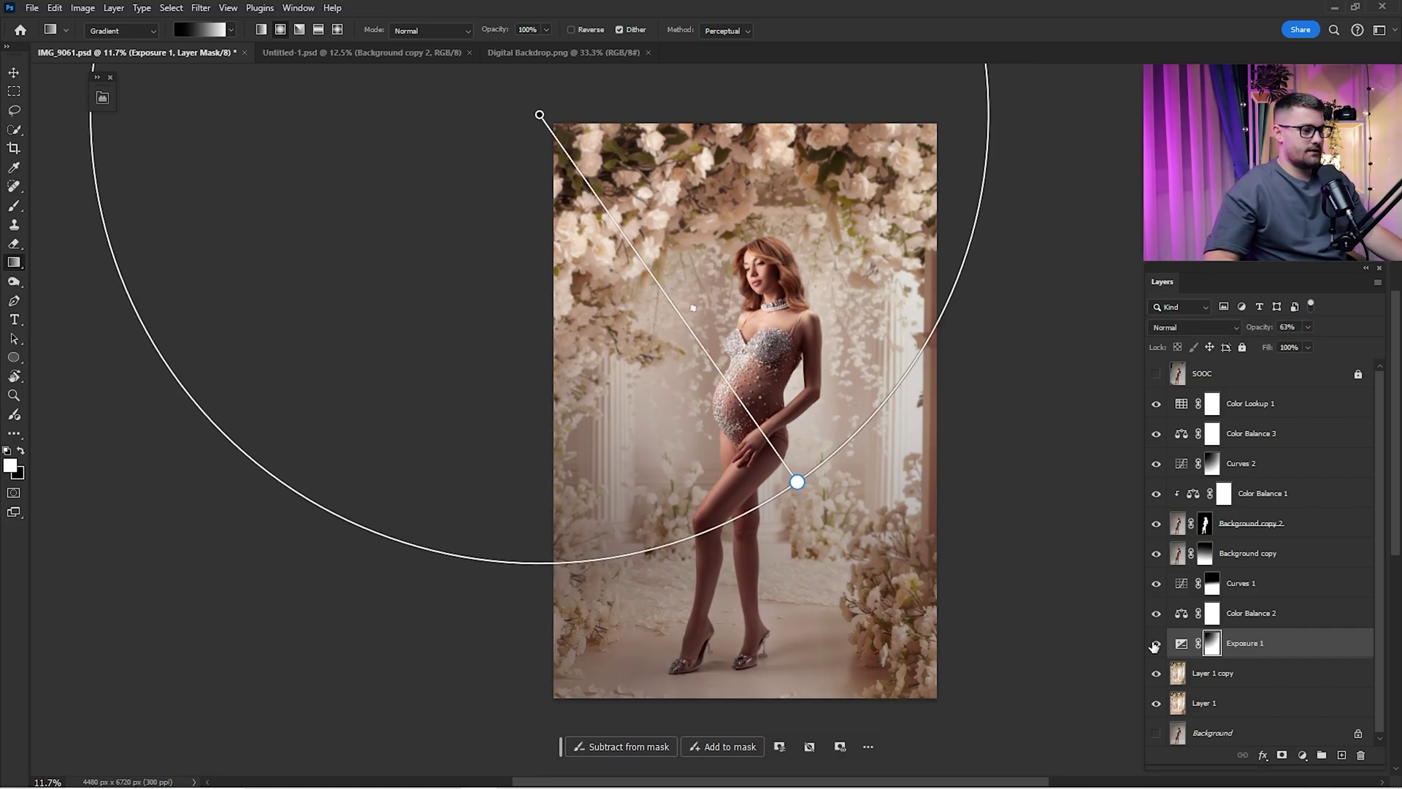
Step: Try the reversed gradient on the Exposure 1 mask, compare the effect, and restore the original gradient direction
left_click(594, 31)
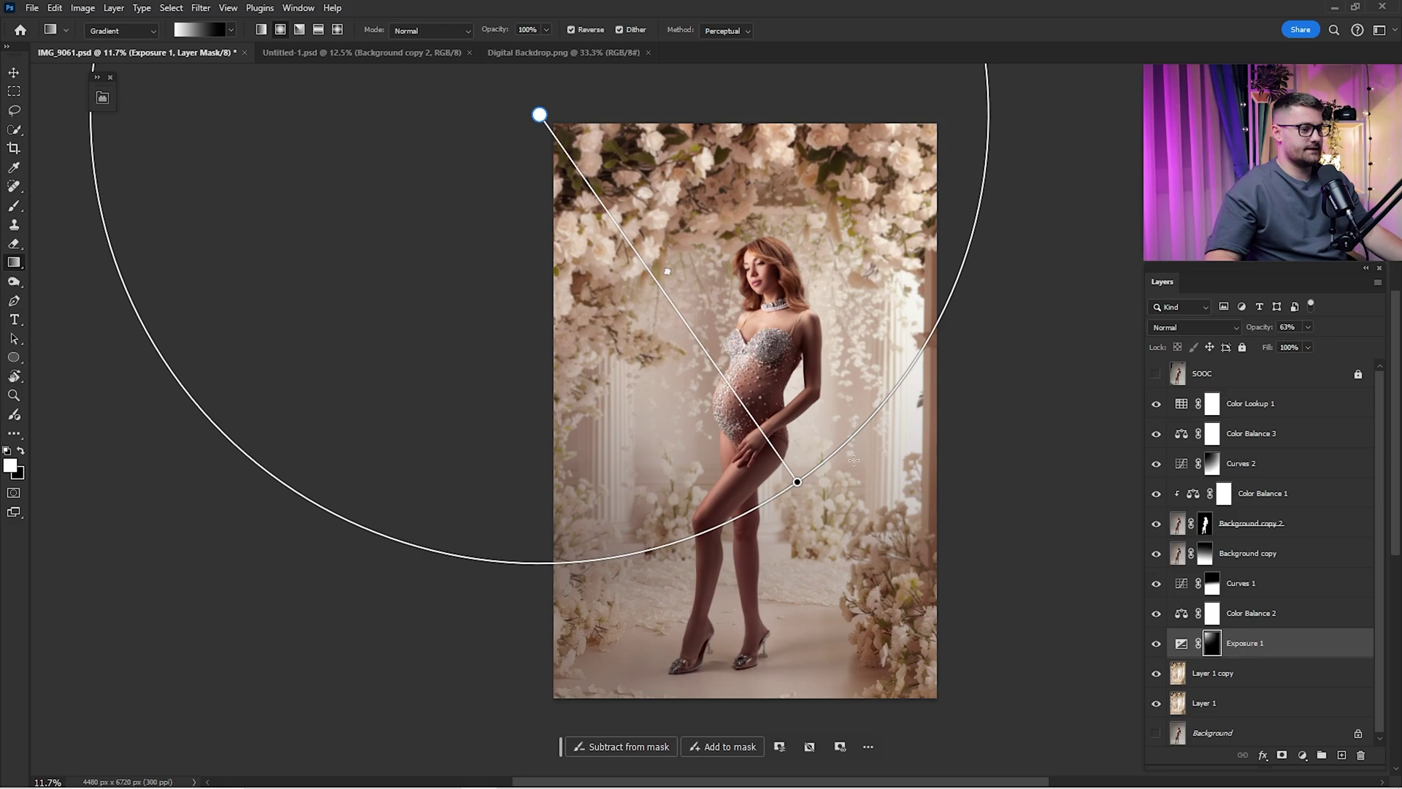
left_click(1156, 645)
left_click(1157, 644)
left_click(1157, 645)
left_click(1157, 645)
left_click(1157, 644)
left_click(1156, 645)
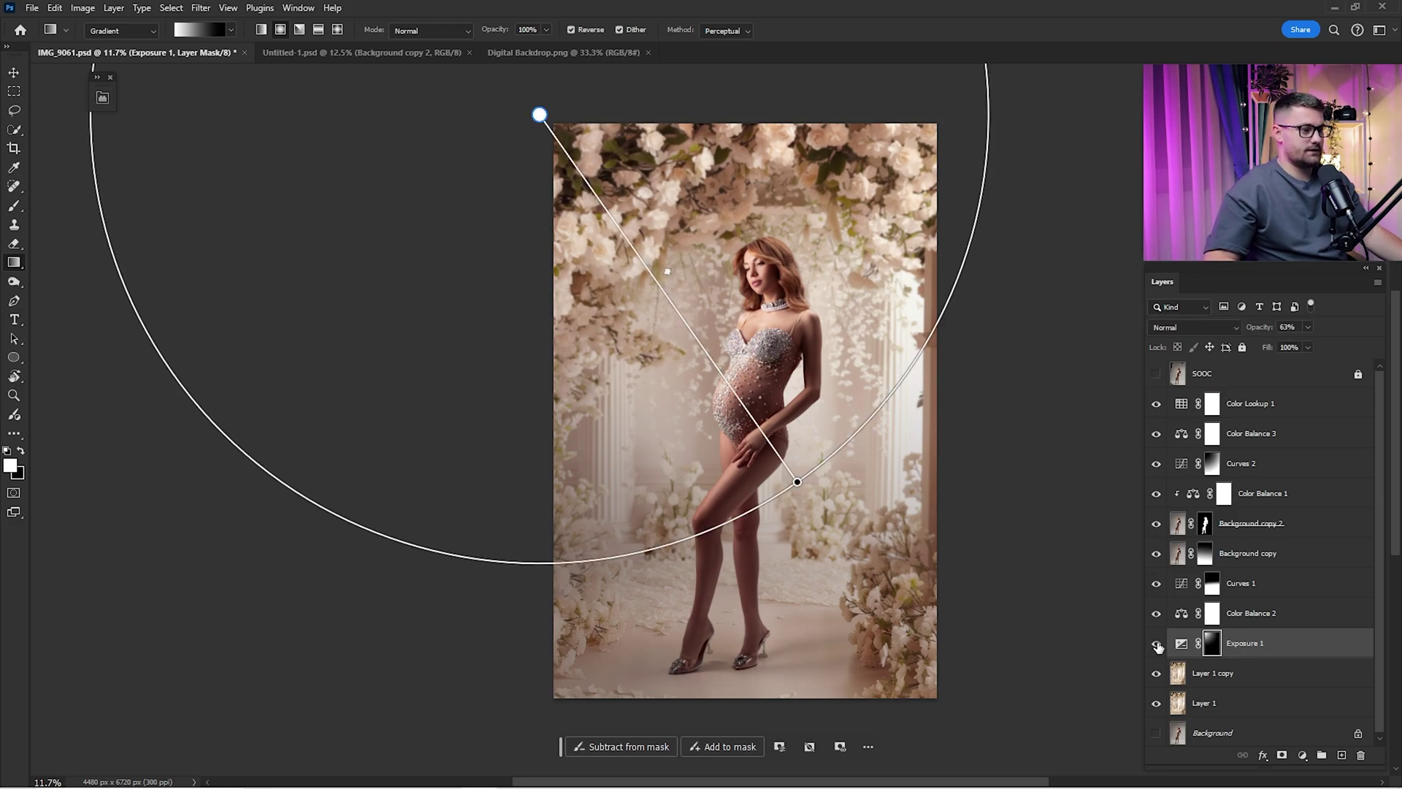
left_click(1157, 645)
left_click(1157, 645)
left_click(591, 31)
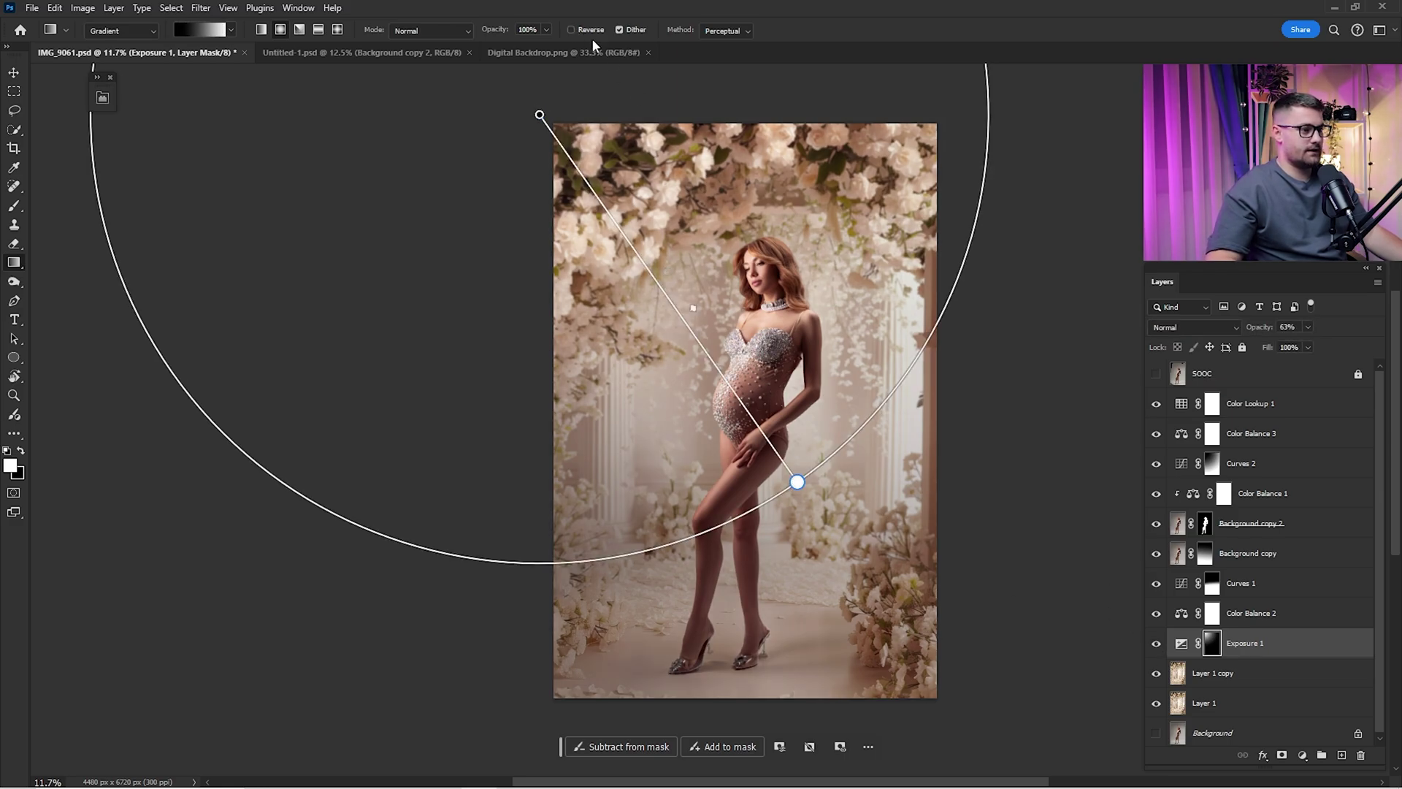
left_click(1157, 645)
left_click(1157, 645)
Step: Add a Selective Color adjustment above Color Lookup 1 with Yellows set to Cyan -5, Magenta -11, Yellow +8 and Black +4
left_click(1260, 404)
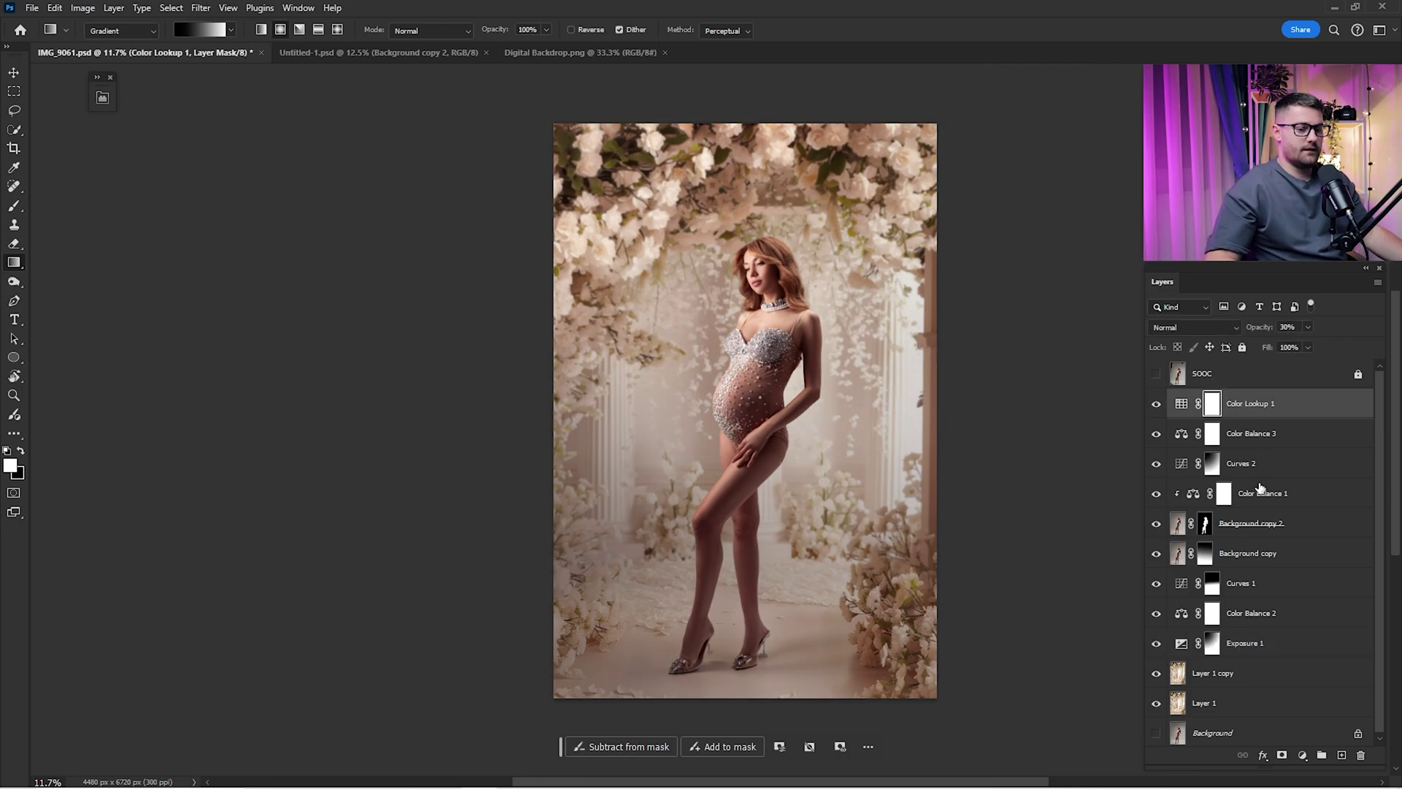
left_click(1302, 754)
left_click(1314, 747)
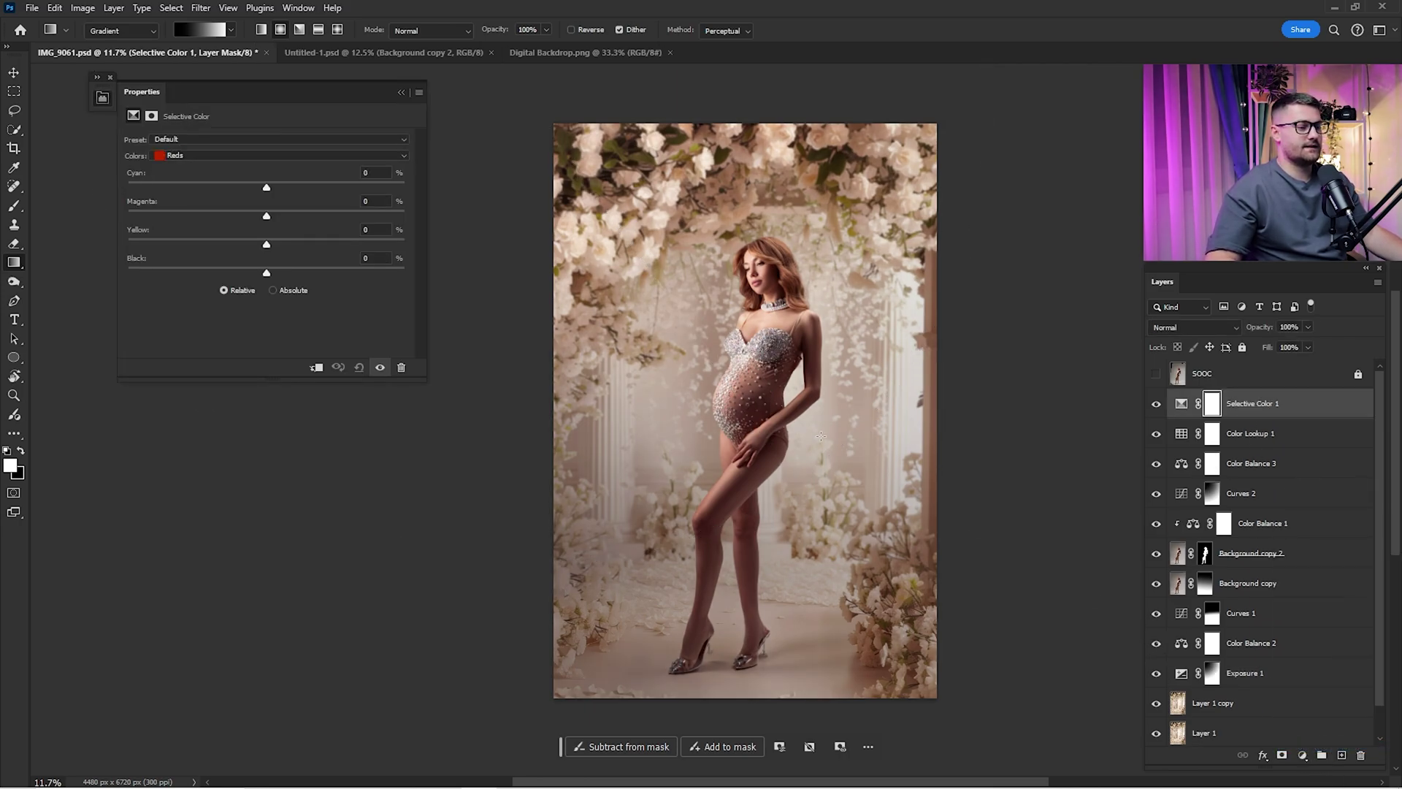
left_click(175, 155)
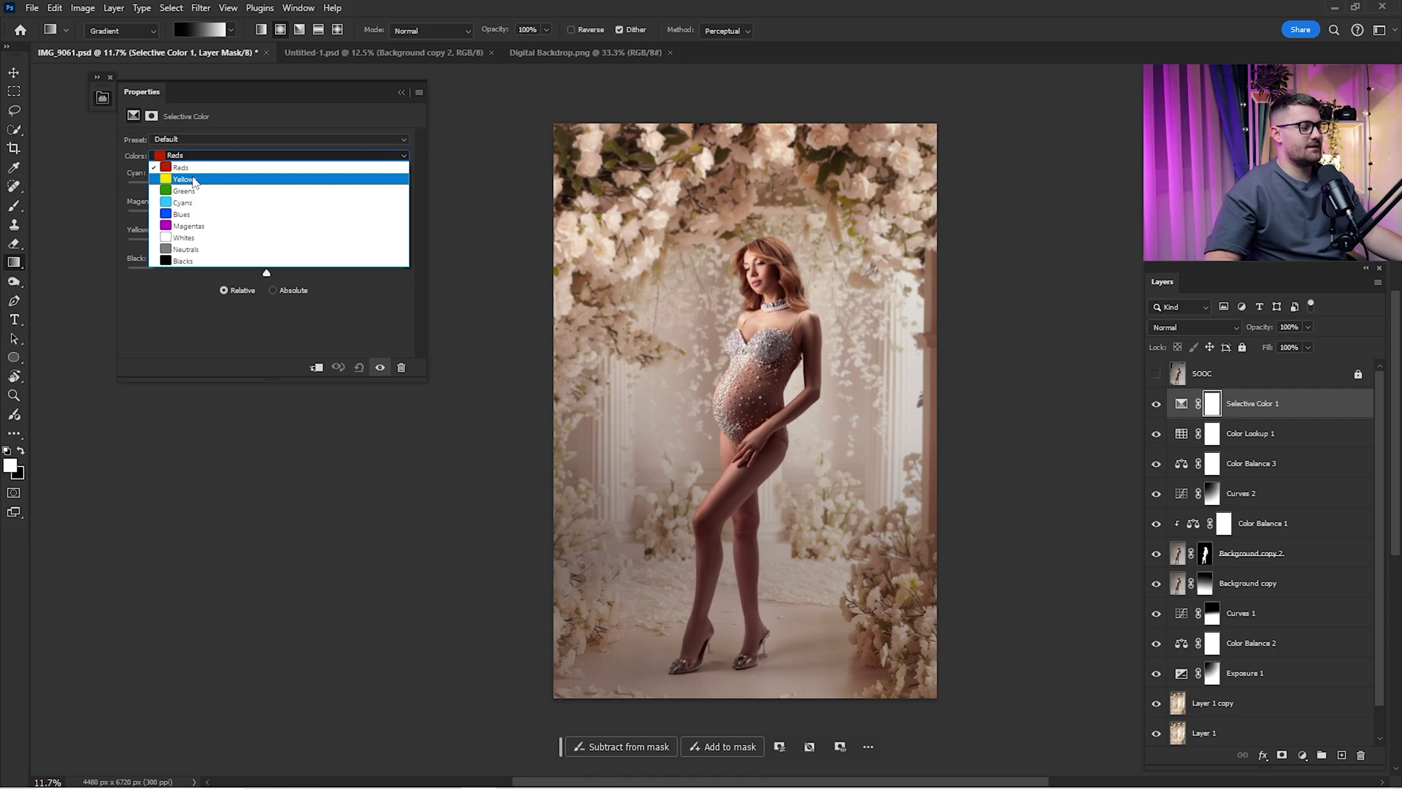
left_click(195, 180)
left_click_drag(266, 188, 279, 254)
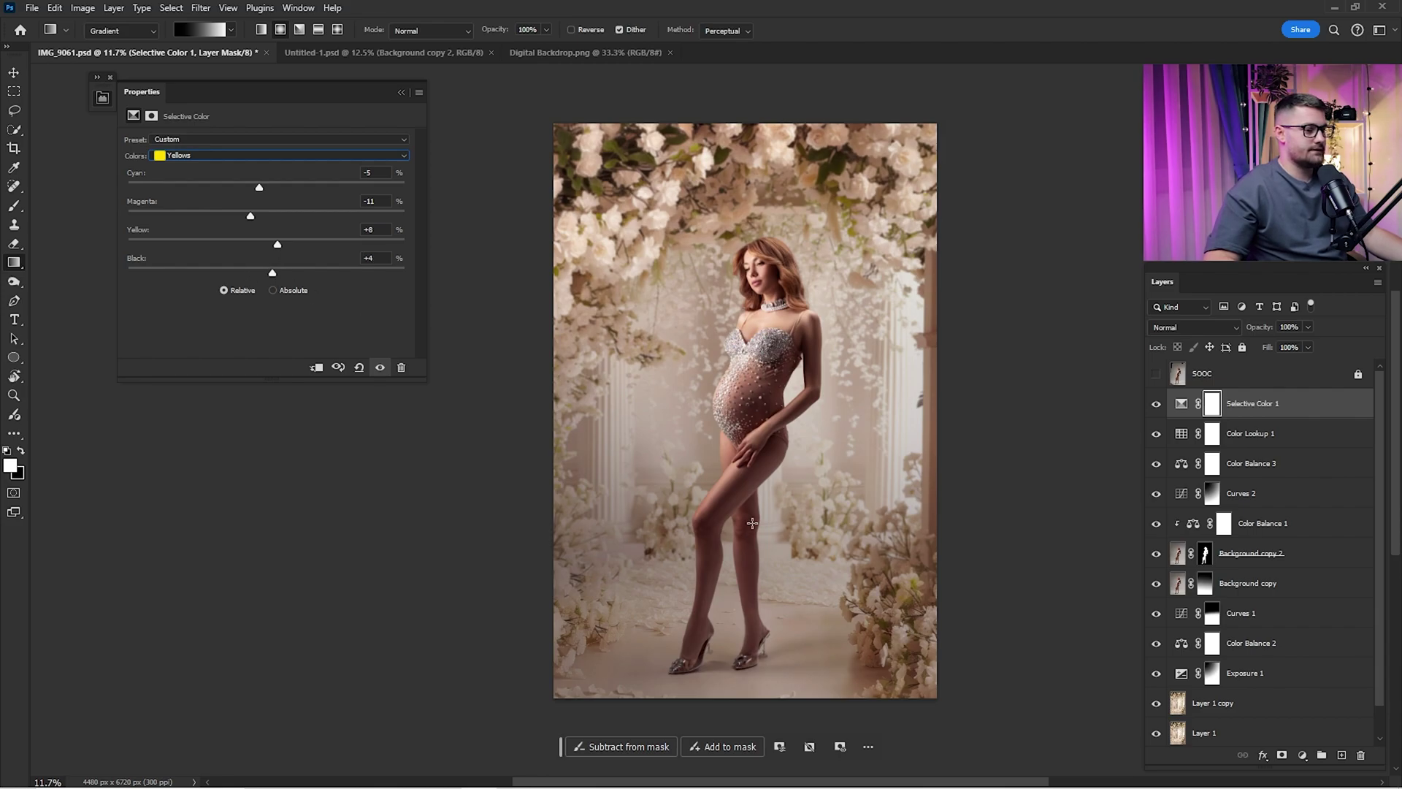
Step: Add a second Selective Color adjustment with Whites set to Cyan +1, Magenta +5, Yellow -13 and Black -20
left_click(1302, 755)
left_click(1321, 751)
left_click(219, 155)
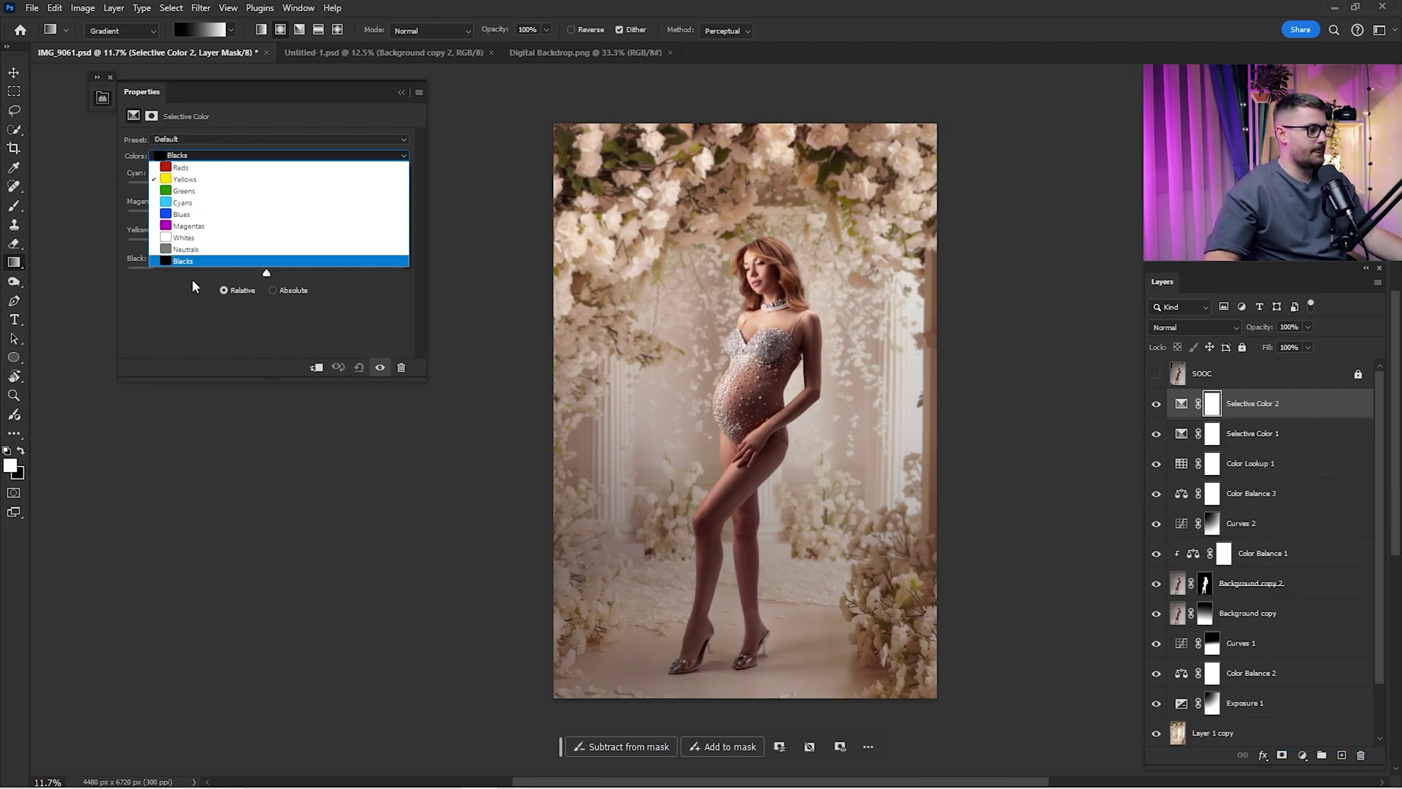
left_click(183, 238)
left_click_drag(266, 272, 281, 191)
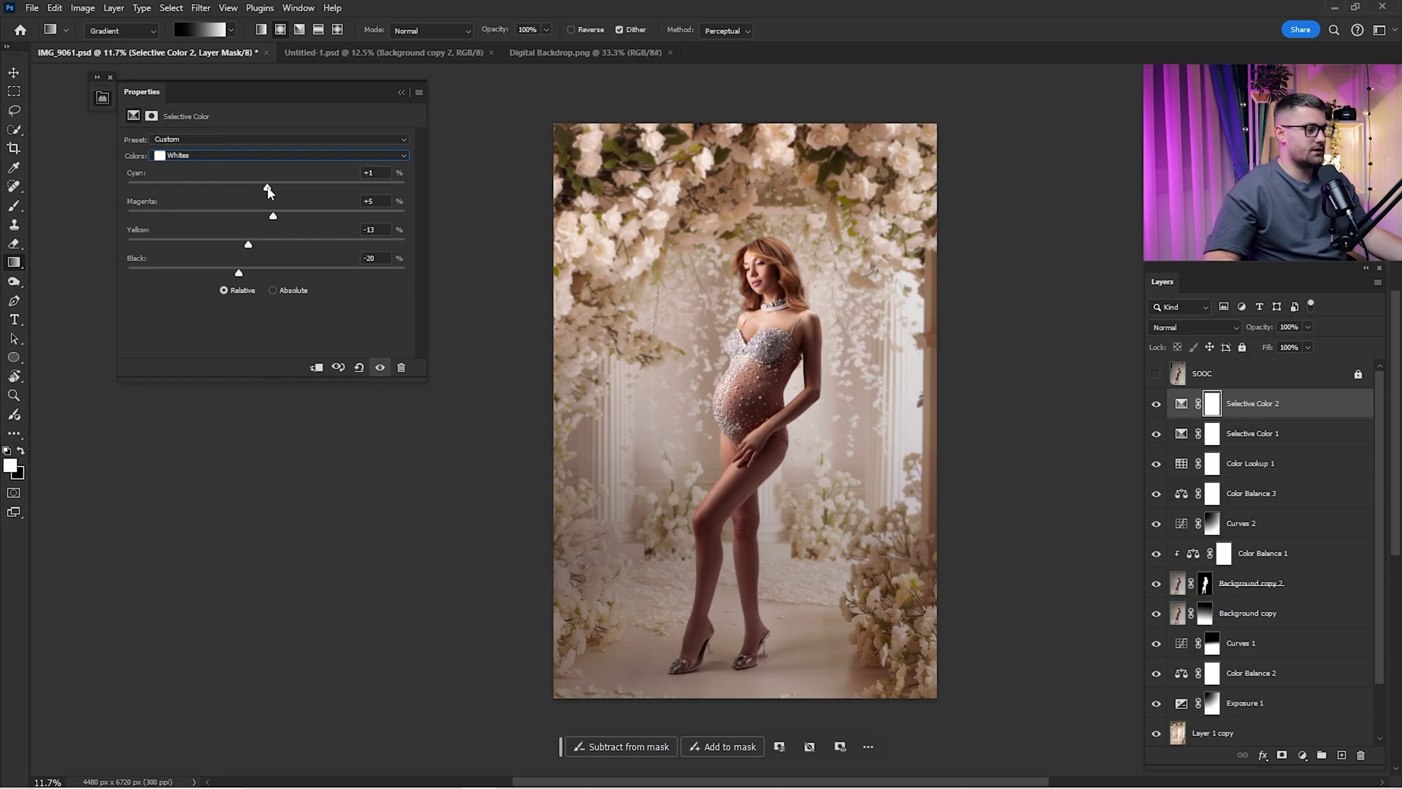
left_click(401, 93)
Step: Add a third Selective Color adjustment with Blacks set to Cyan +7, Magenta +3 and Yellow +2, and lower its opacity to 61%
left_click(1302, 755)
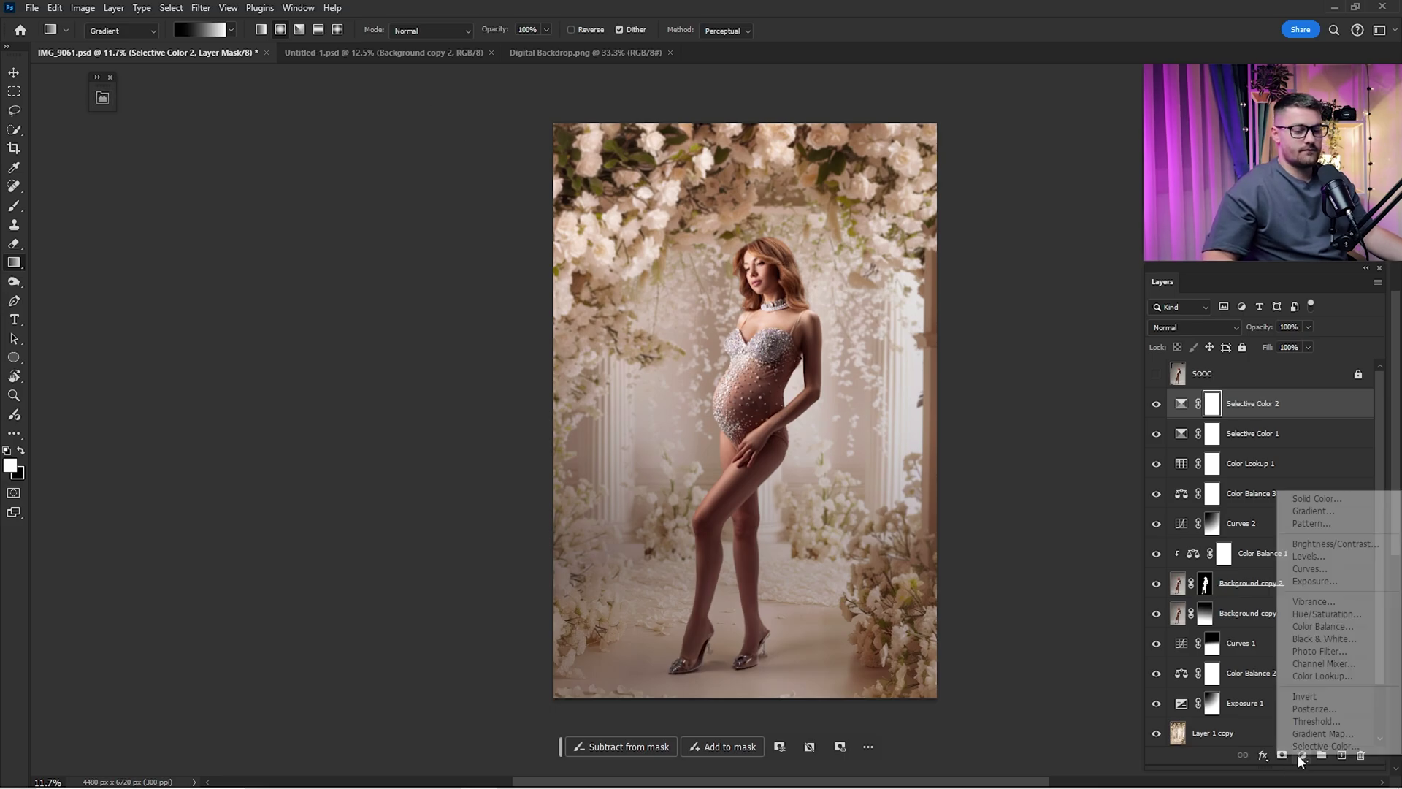
left_click(1307, 763)
left_click(276, 158)
left_click(261, 261)
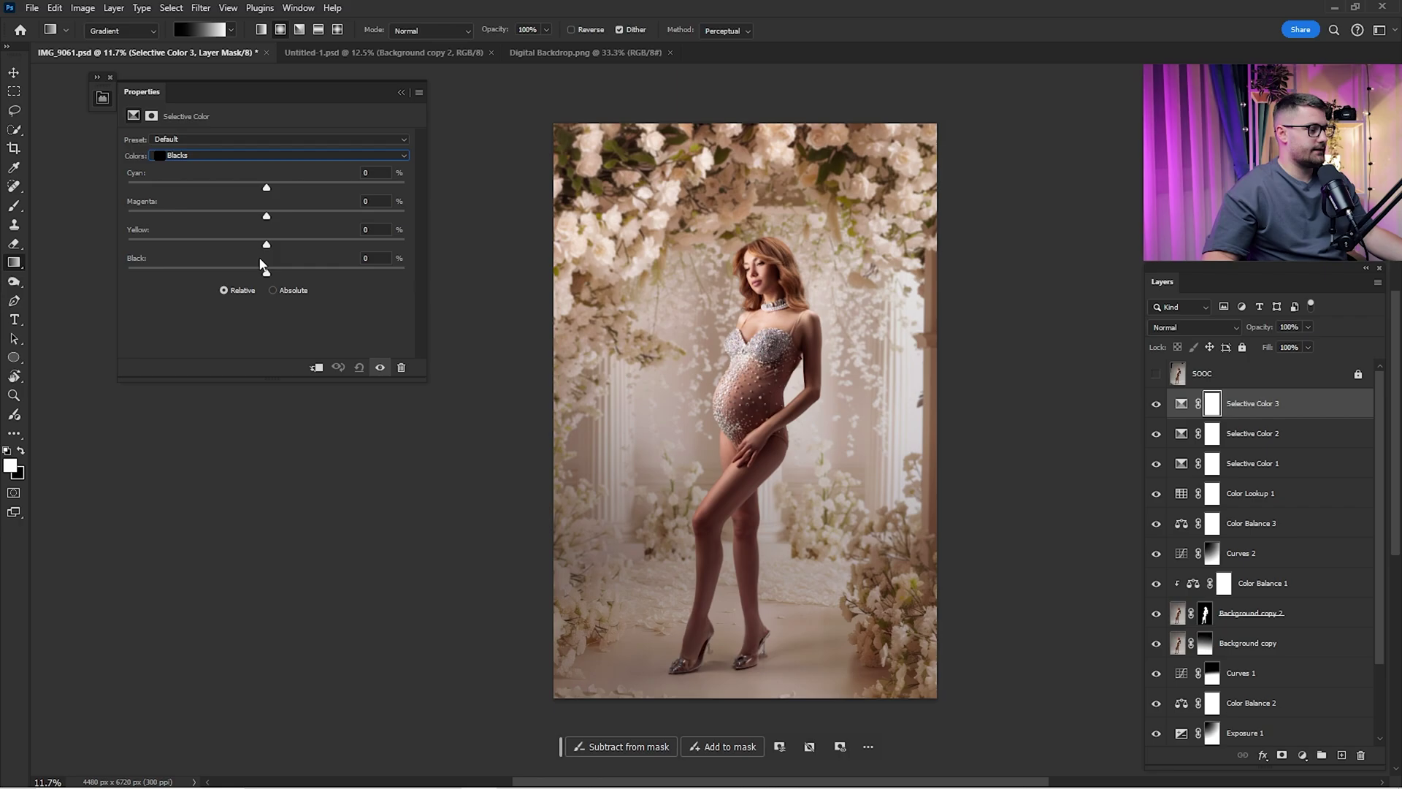
left_click_drag(269, 191, 251, 252)
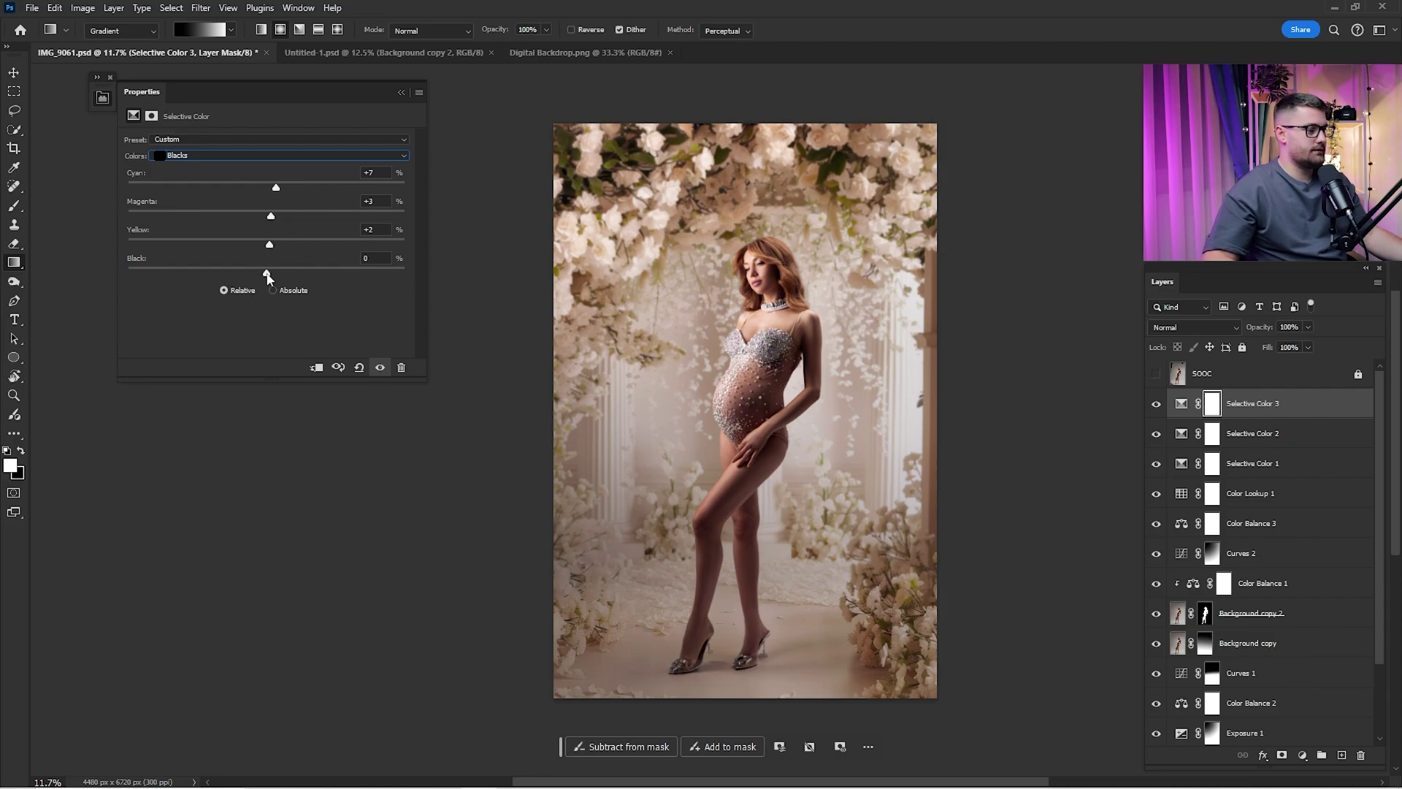
left_click(402, 94)
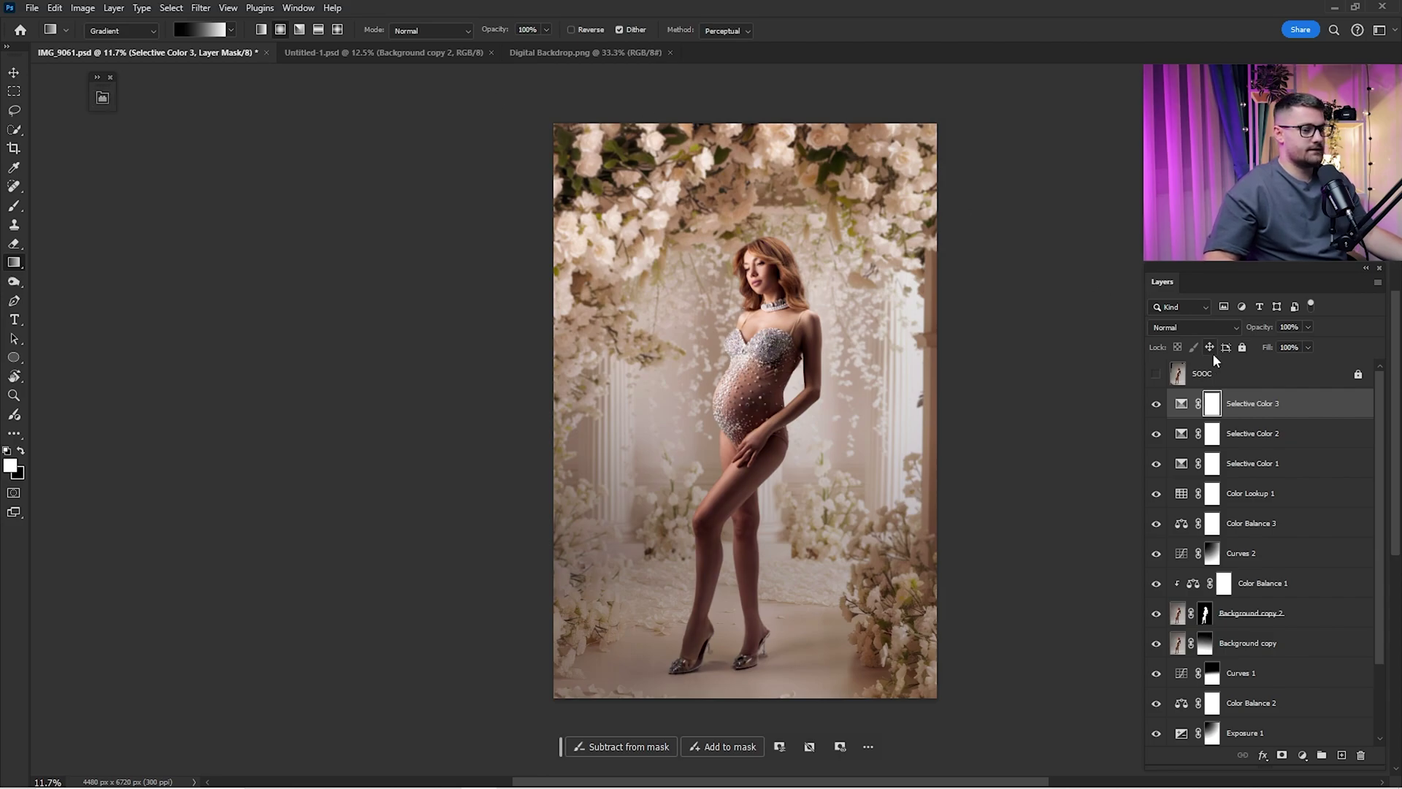
left_click_drag(1265, 332, 1237, 332)
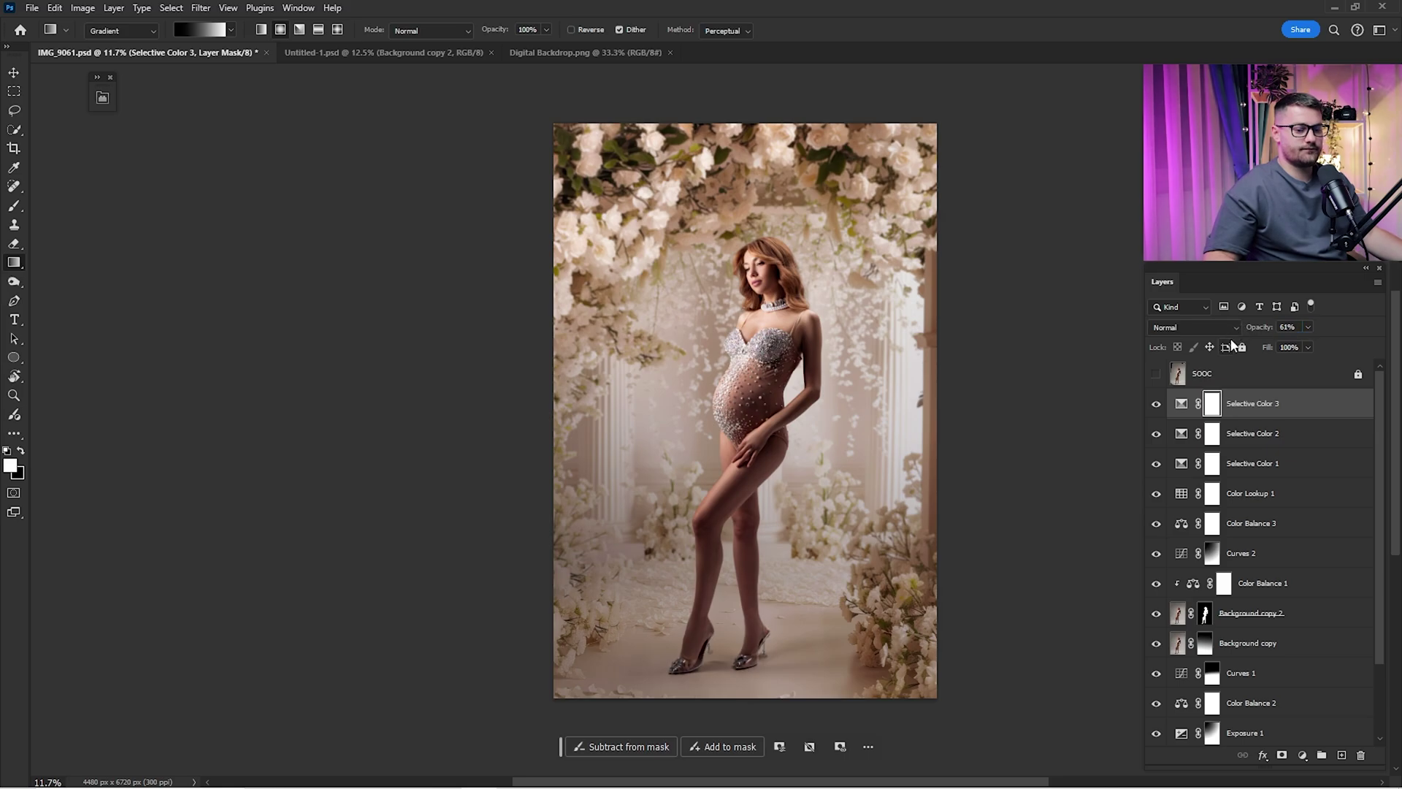
Step: Group the layers from Selective Color 3 down to Color Balance 3 and name the group Color Grade
left_click(1270, 513, "shift")
key("ctrl+g")
double_click(1218, 398)
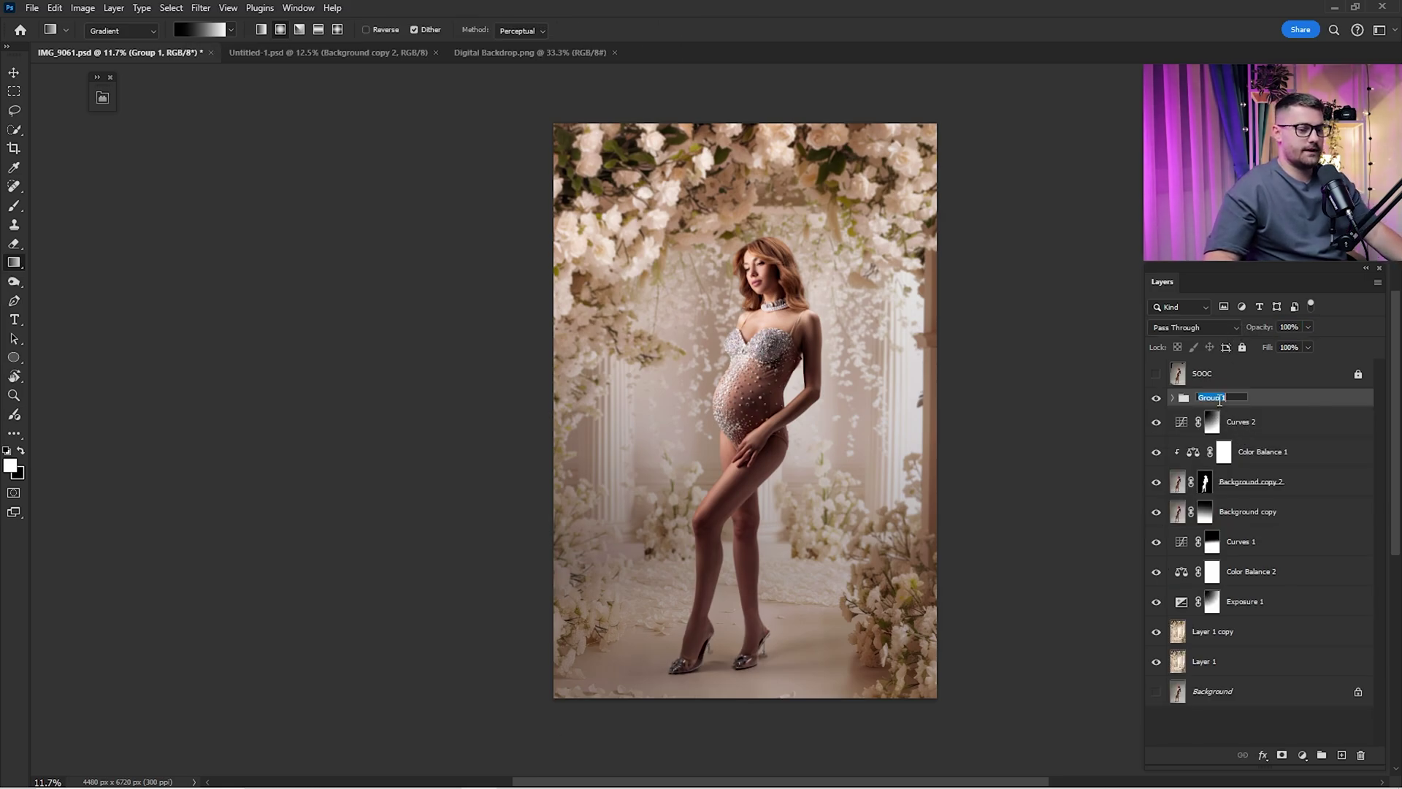
type("d")
type("olor Grade")
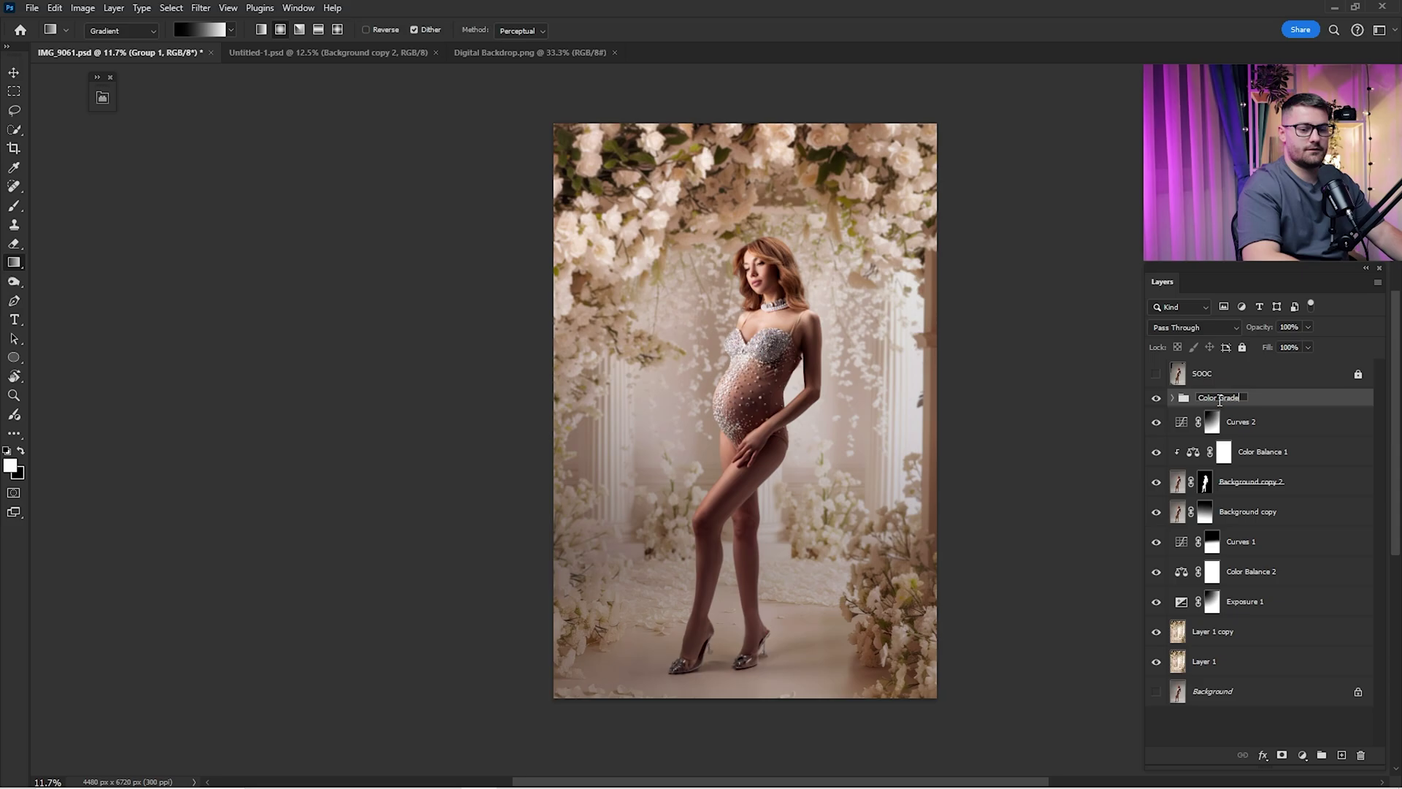
key("Return")
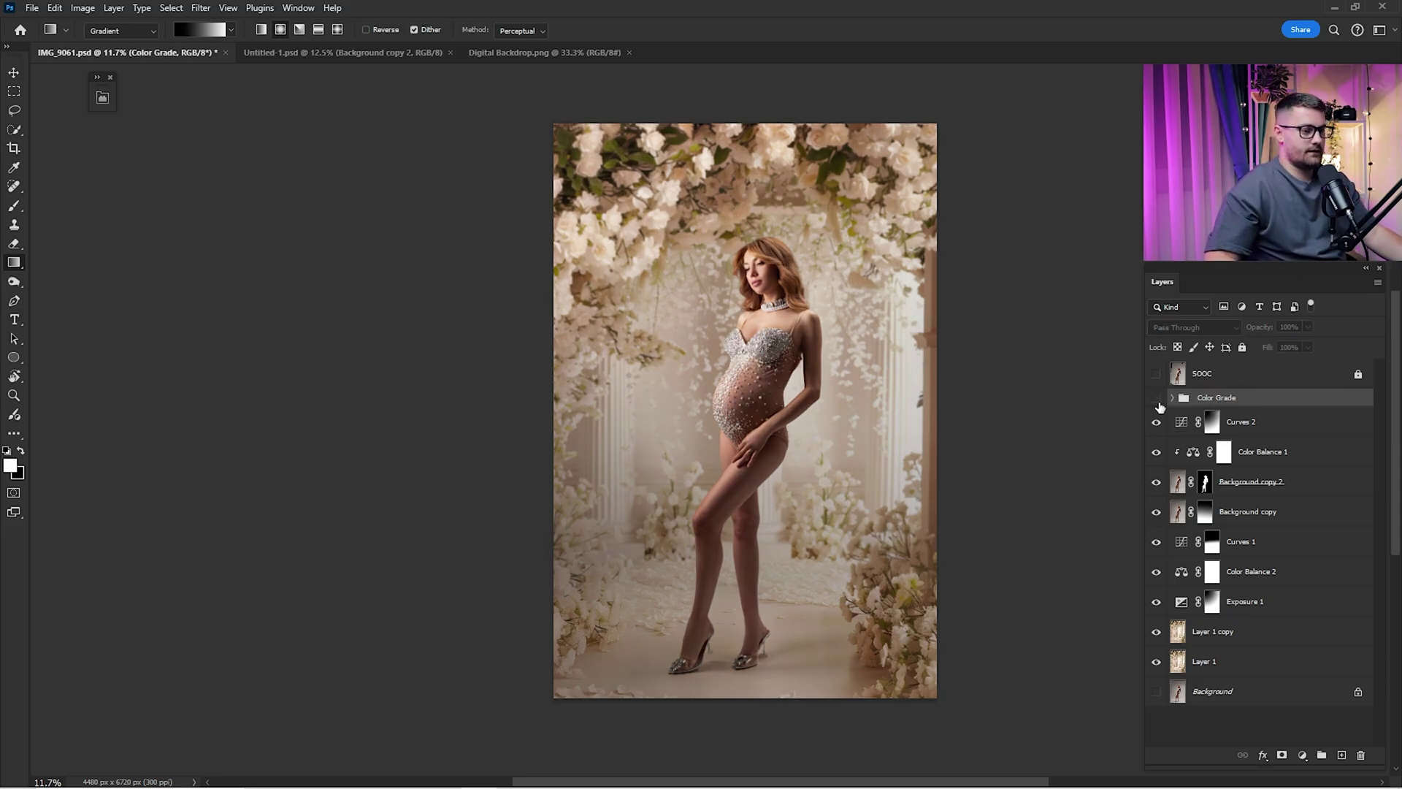
Step: Toggle the SOOC layer's visibility to compare the original photo with the finished composite
left_click(1211, 383)
left_click(1155, 377)
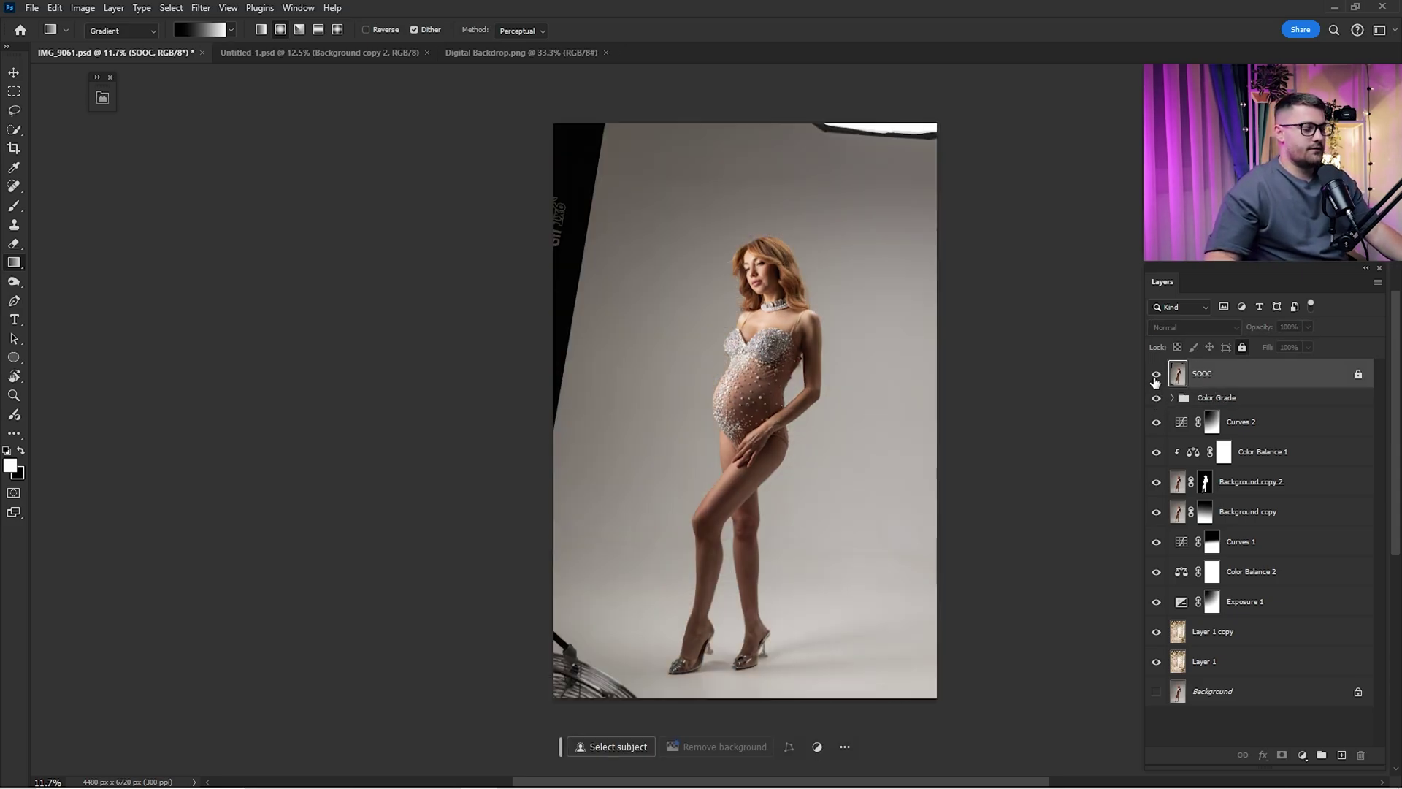
left_click(1155, 375)
left_click(1156, 375)
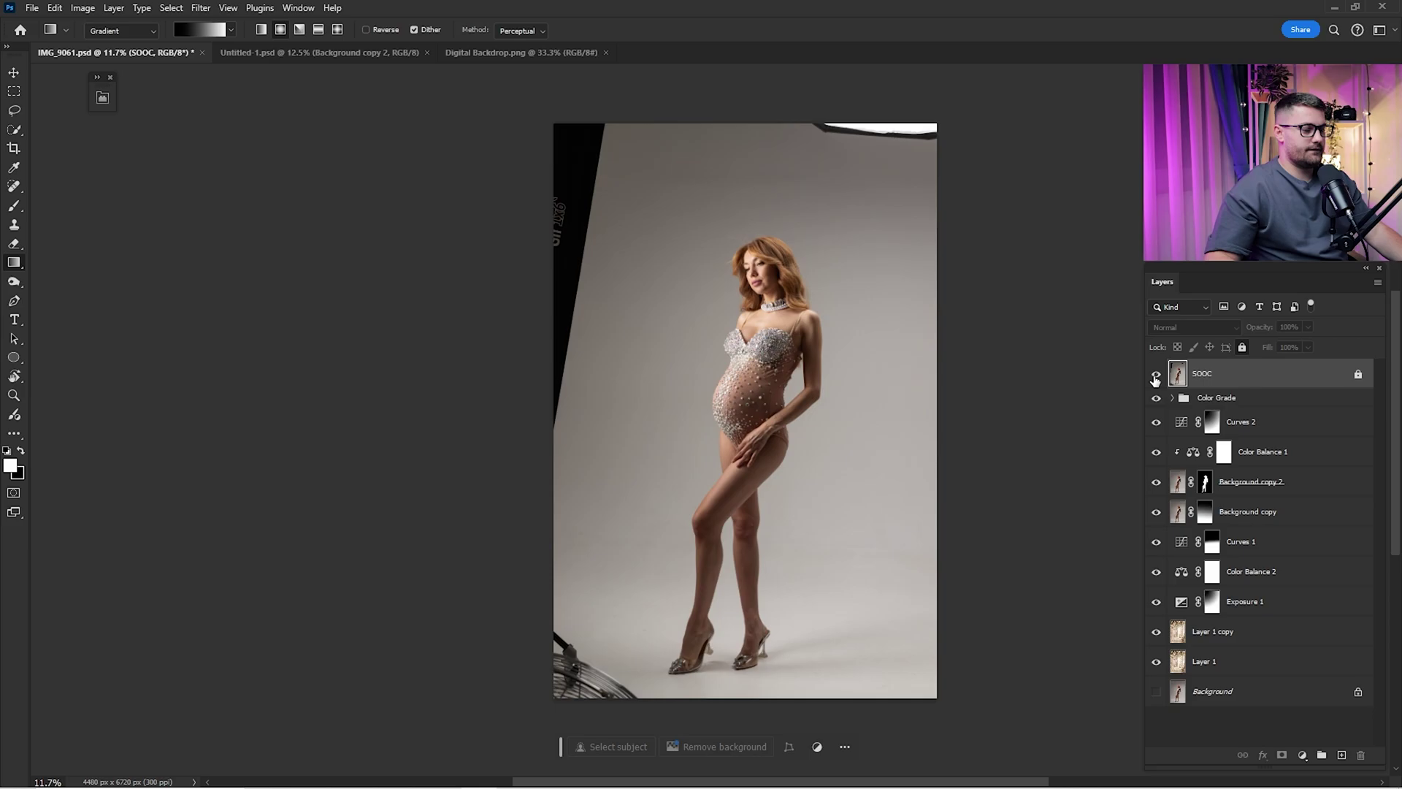
Step: Compare the model's face and upper body with the original photo by toggling the SOOC layer, leaving it hidden, and review the whole composite
left_click(1155, 376)
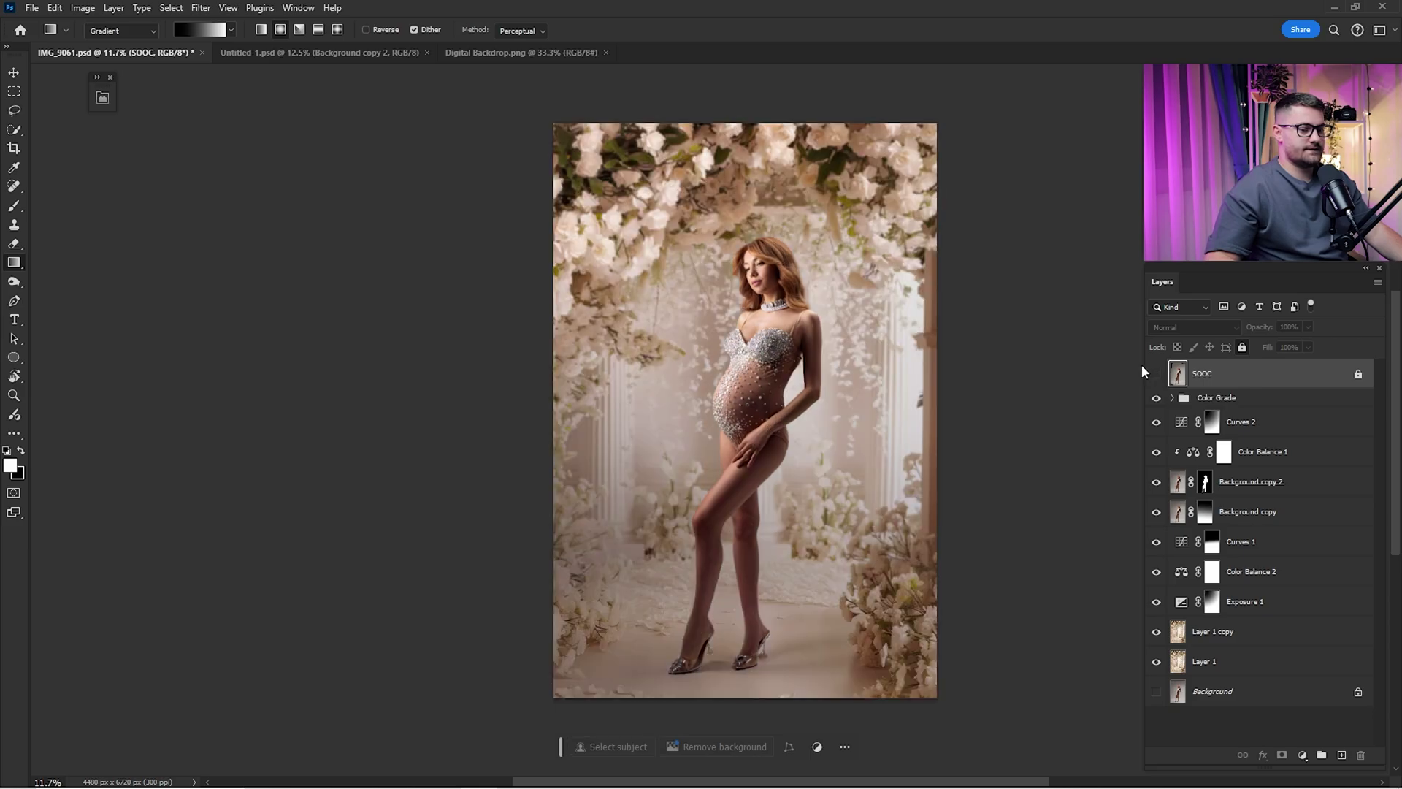
key("z")
left_click_drag(782, 306, 806, 323)
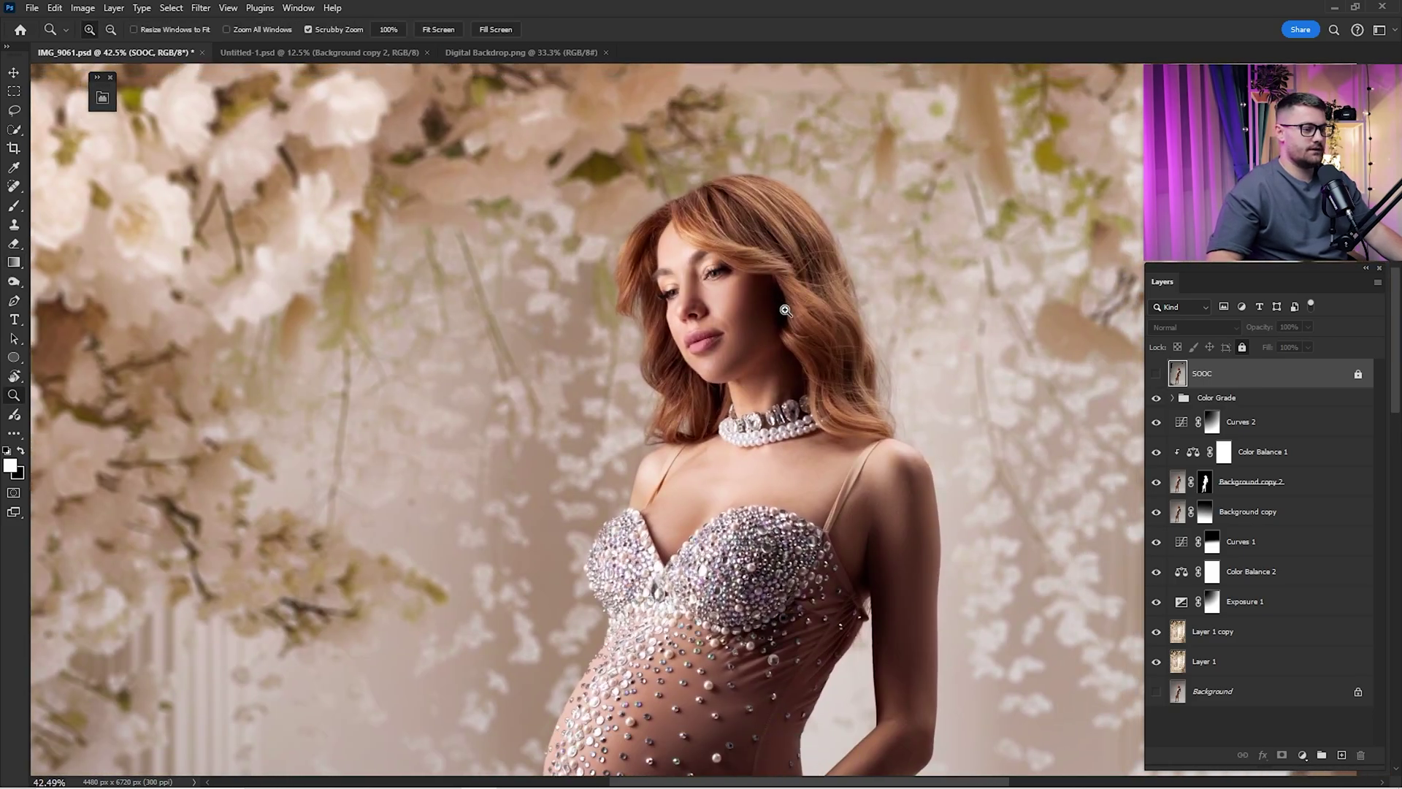
left_click(1155, 375)
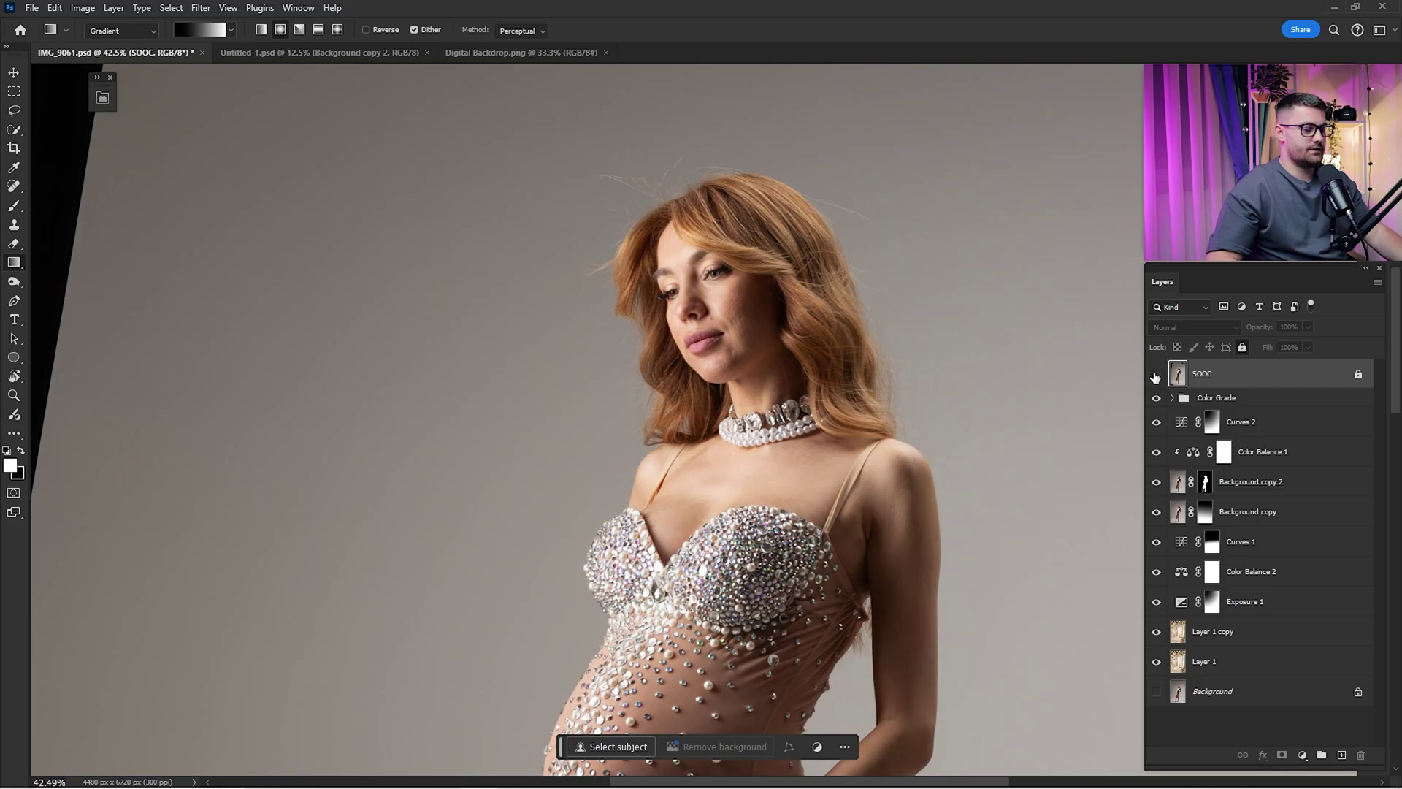
left_click(1155, 375)
left_click(1155, 376)
left_click(1155, 375)
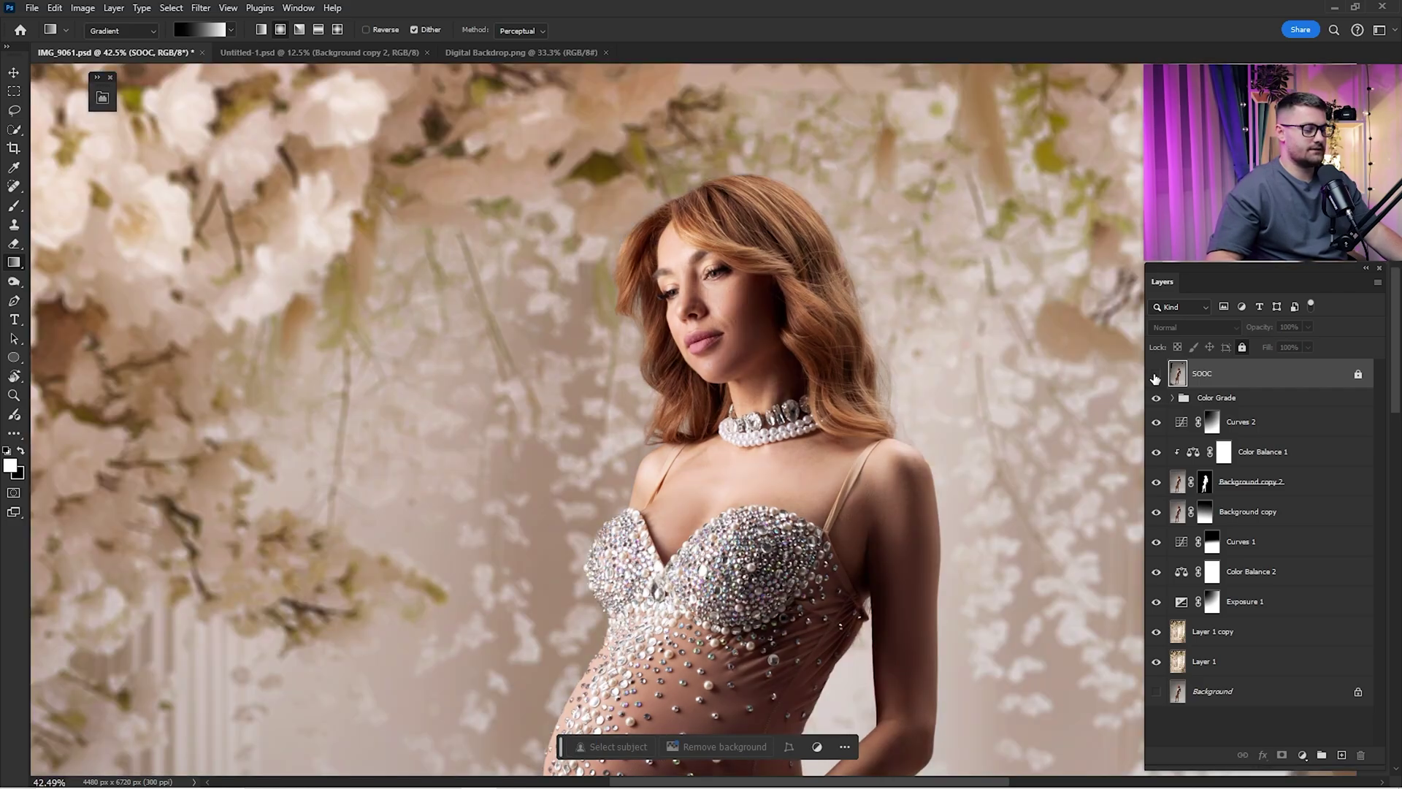
key("ctrl+0")
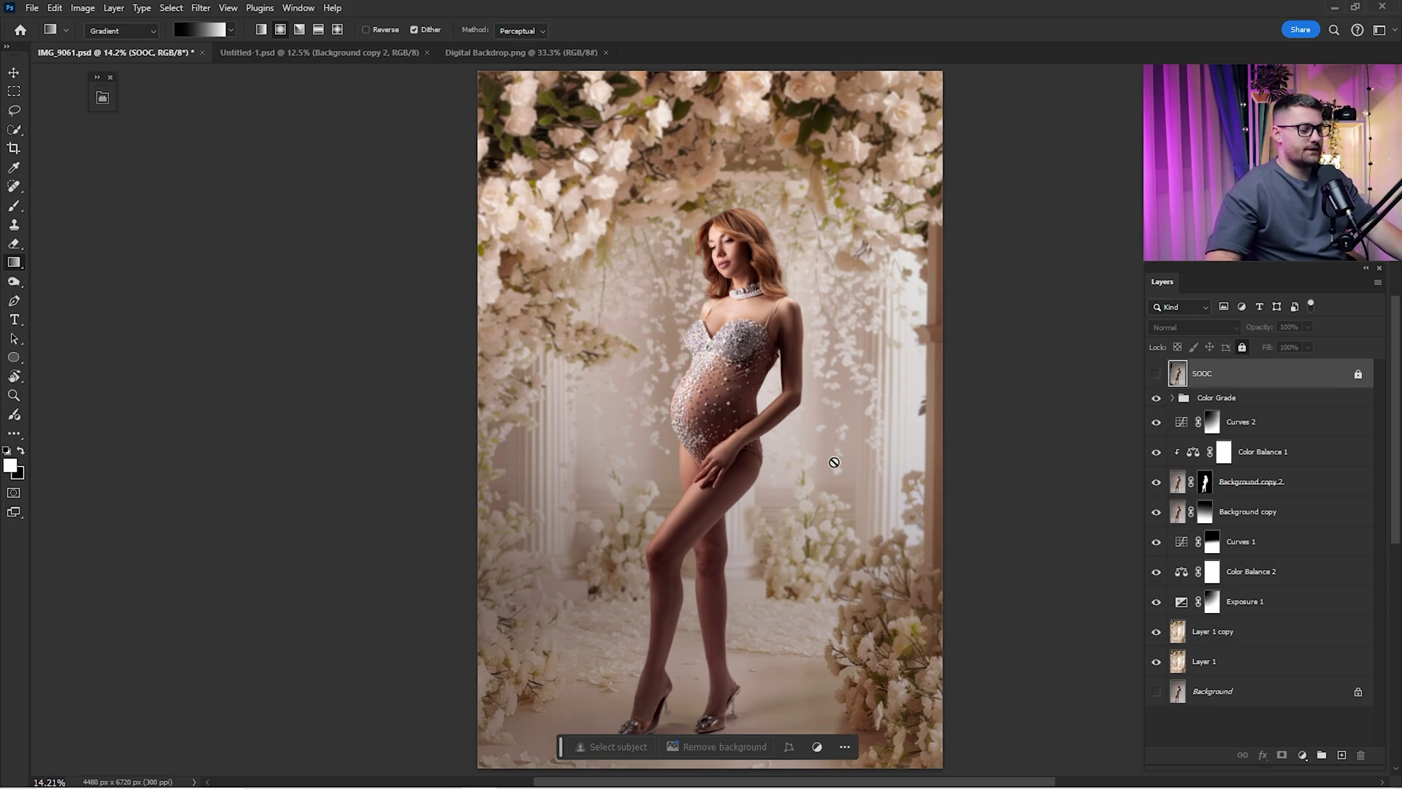
key("z")
left_click_drag(832, 463, 809, 461)
key("g")
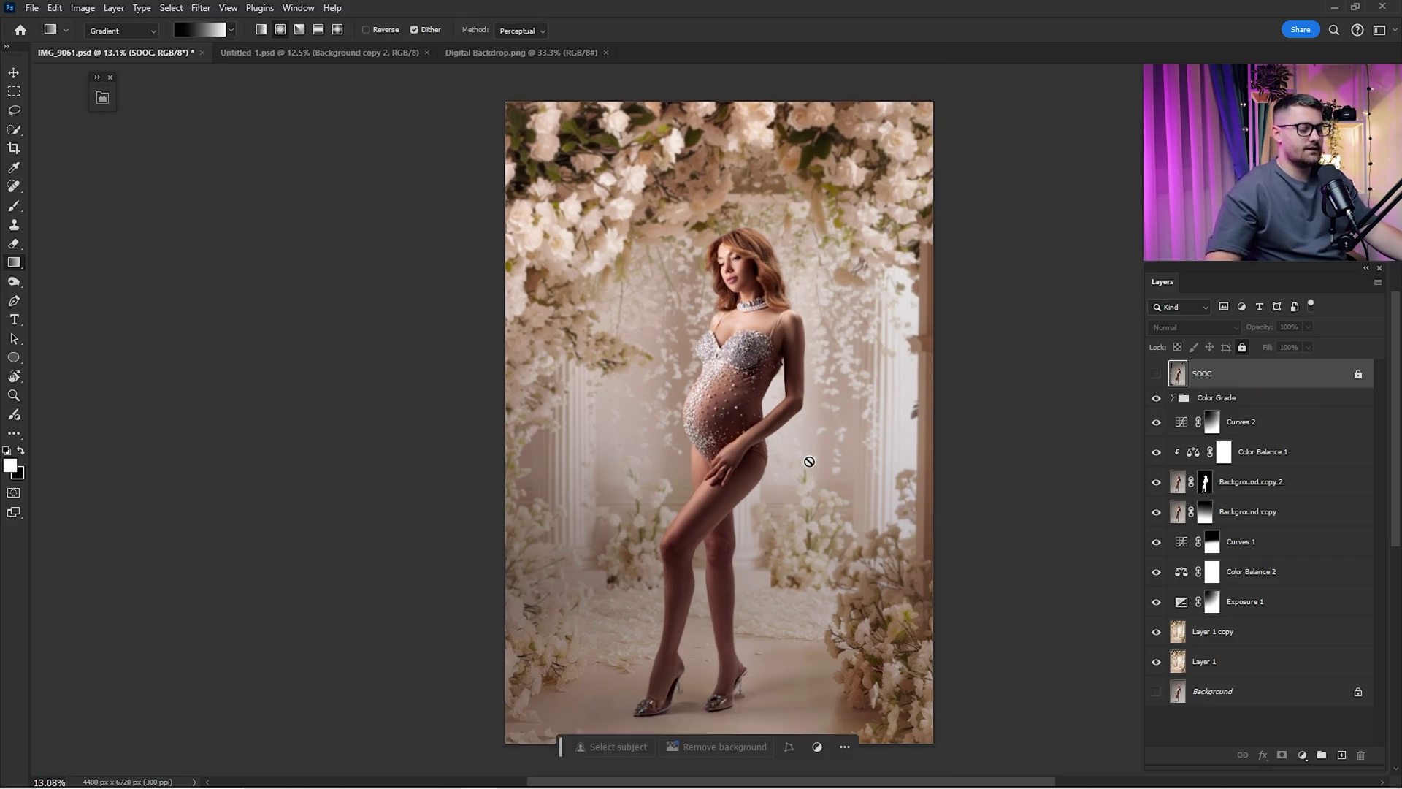